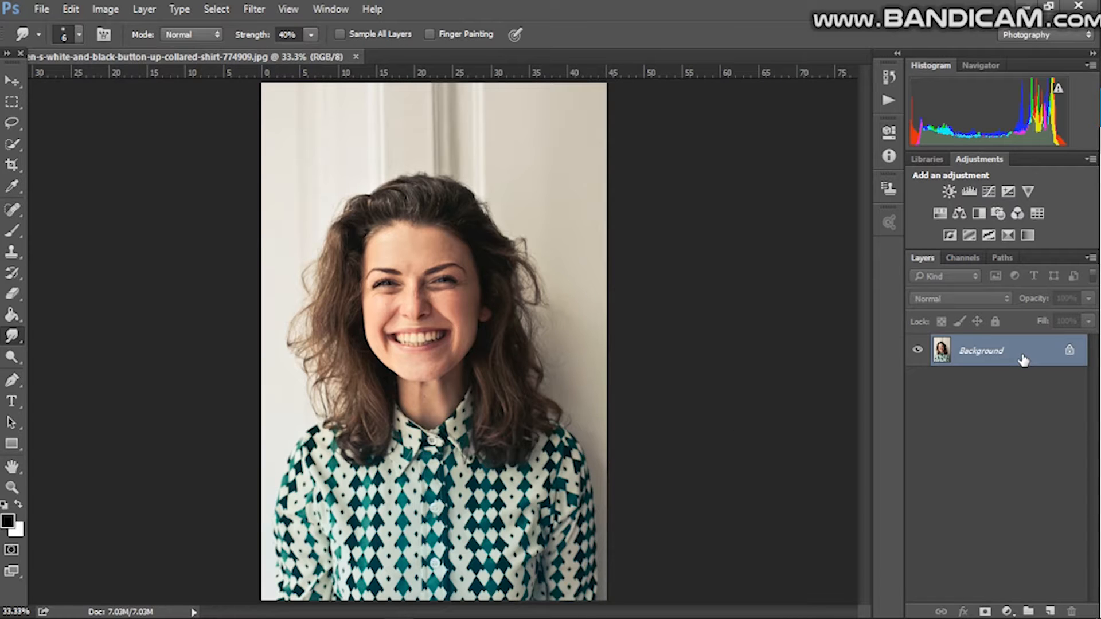
Step: Duplicate the Background layer and open the Liquify filter on the copy
key("ctrl+j")
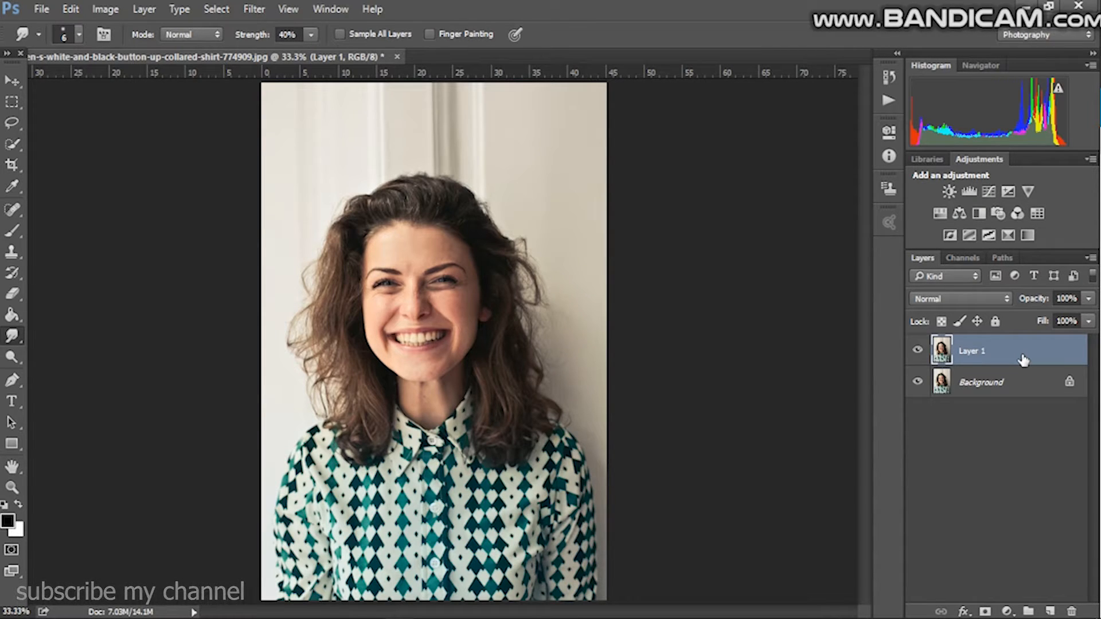
left_click(286, 9)
left_click(255, 11)
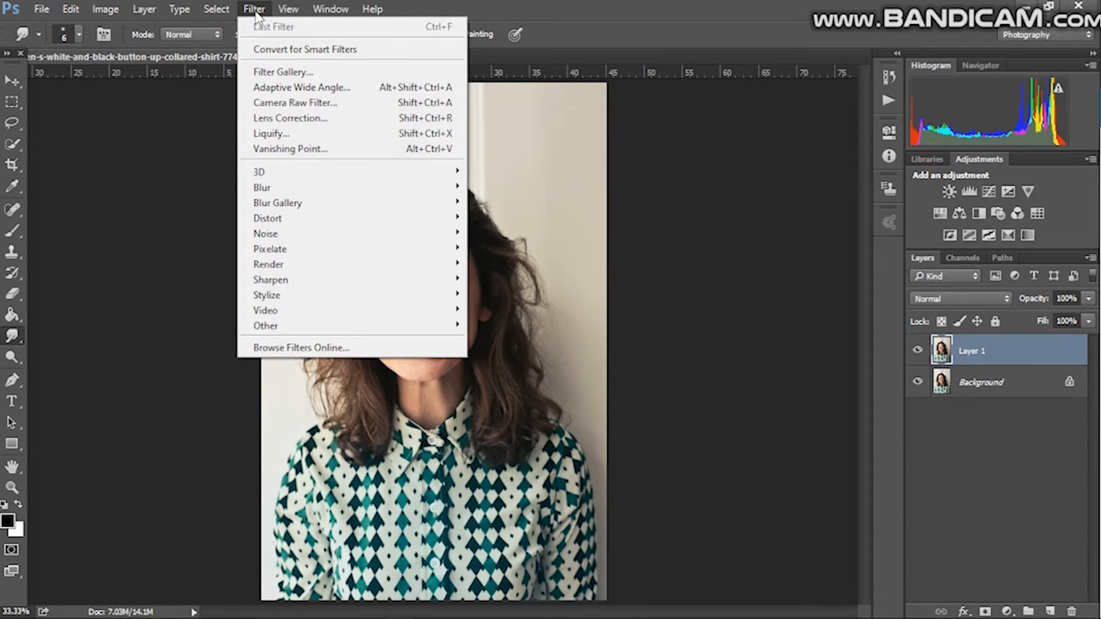
left_click(296, 134)
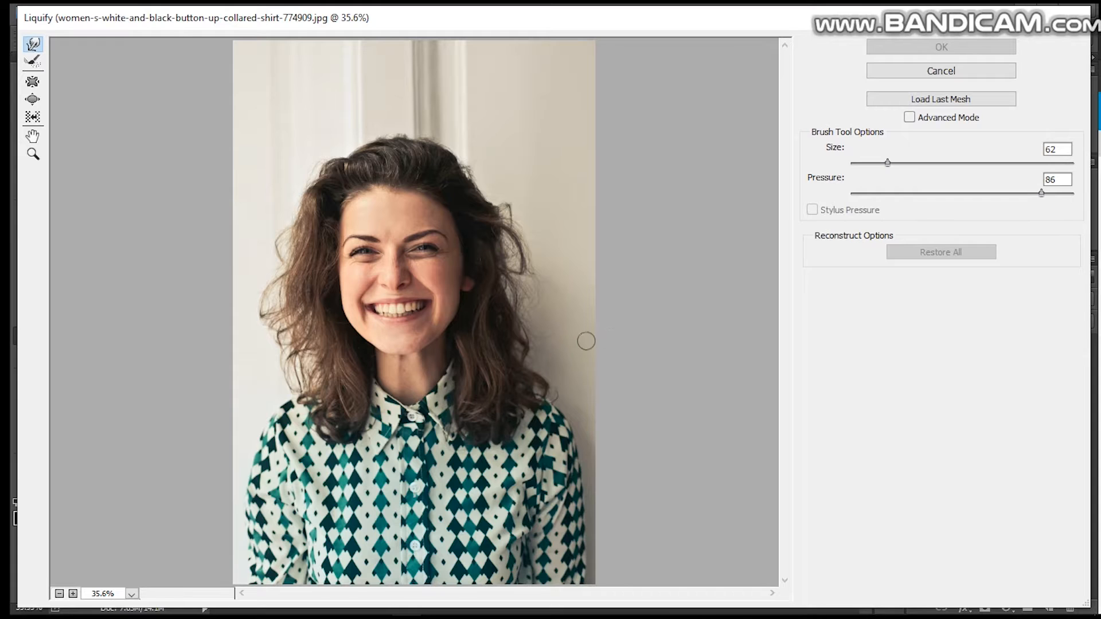
Step: Try enlarging both eyes with the Bloat tool at brush size 120, then restore all
left_click(73, 595)
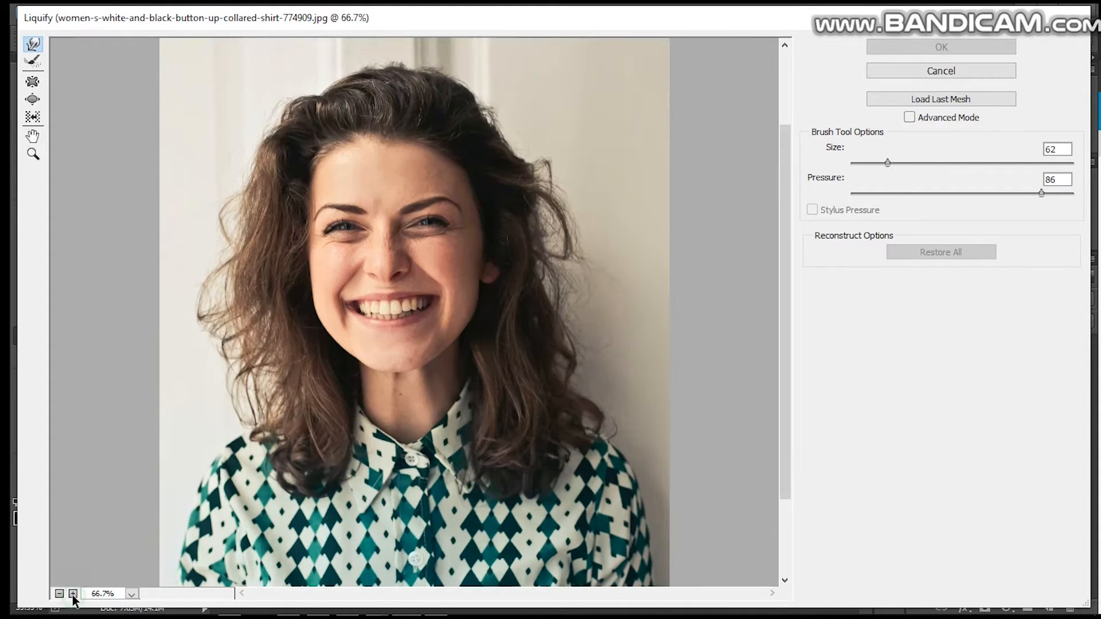
left_click(72, 595)
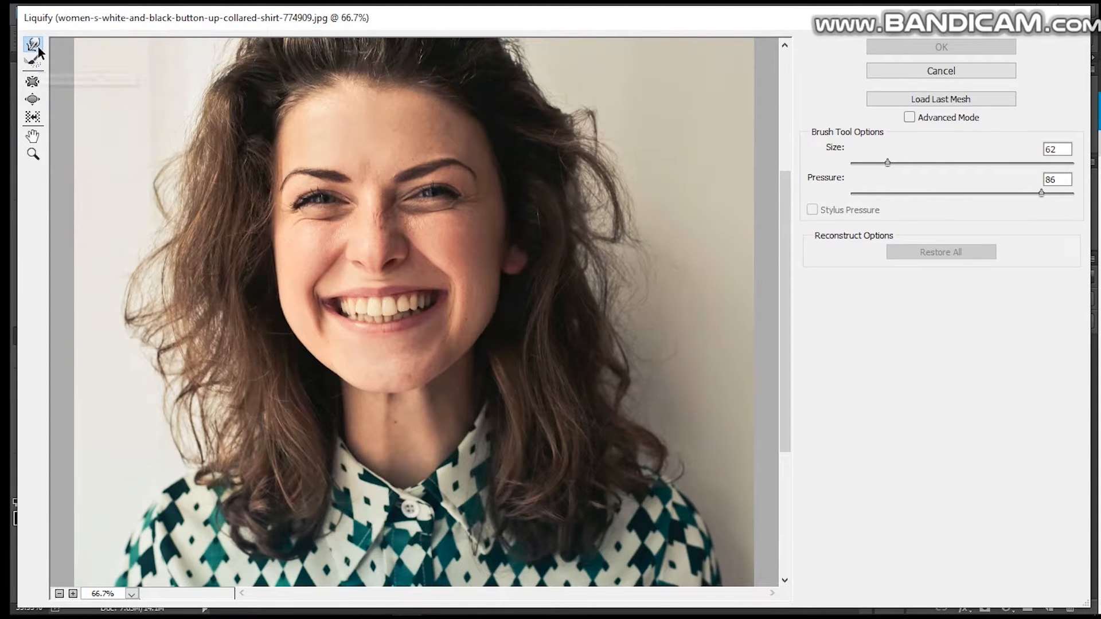
left_click(33, 100)
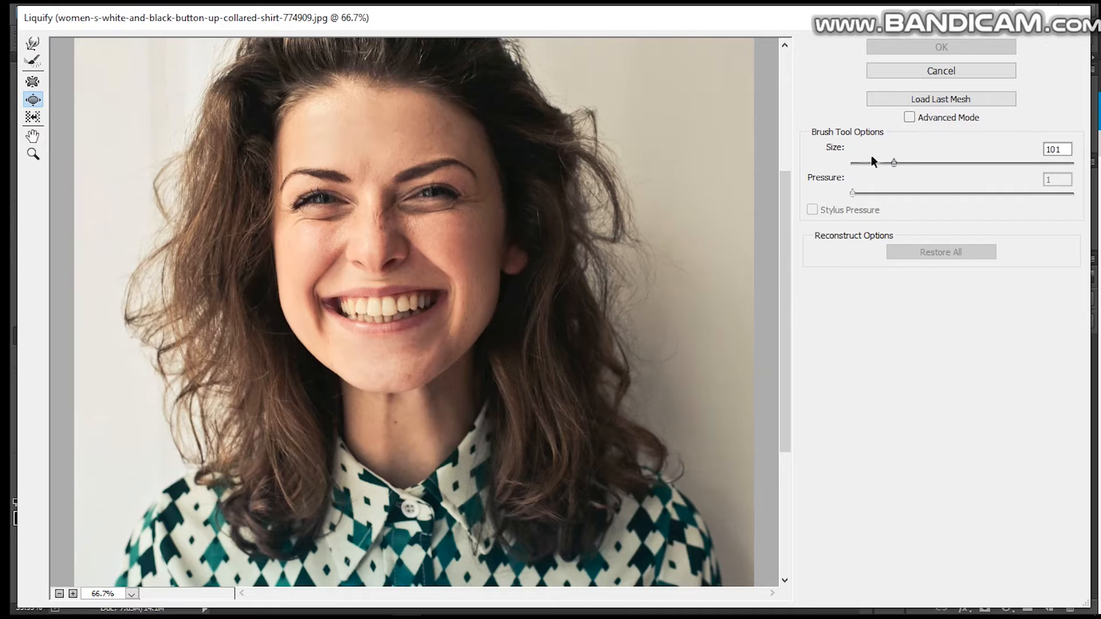
left_click_drag(898, 165, 903, 163)
left_click_drag(903, 163, 896, 163)
left_click(324, 205)
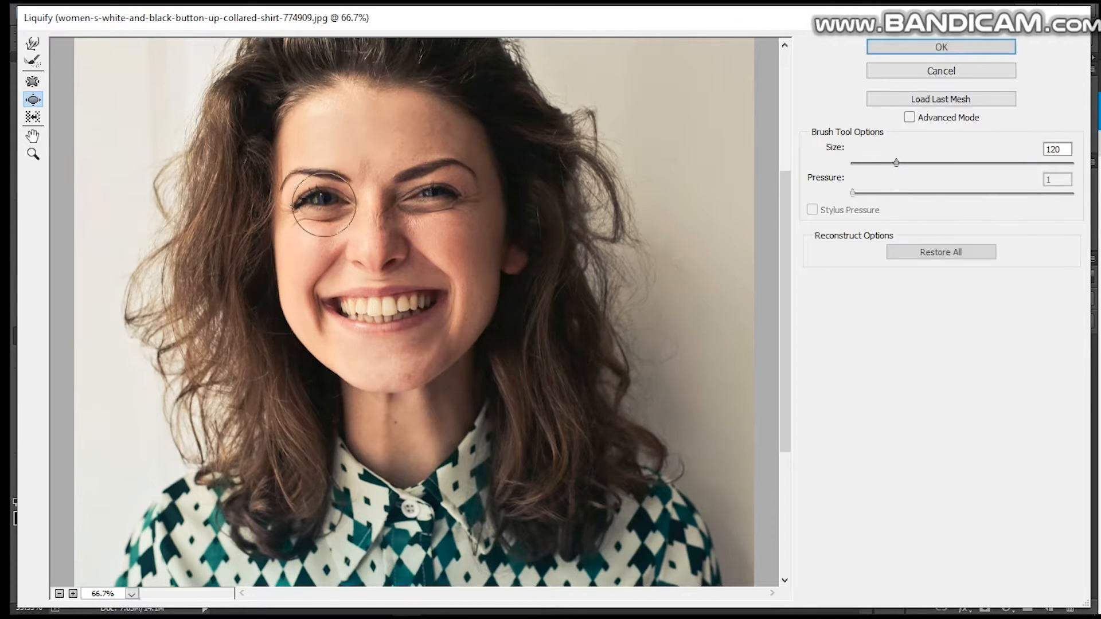
left_click(425, 195)
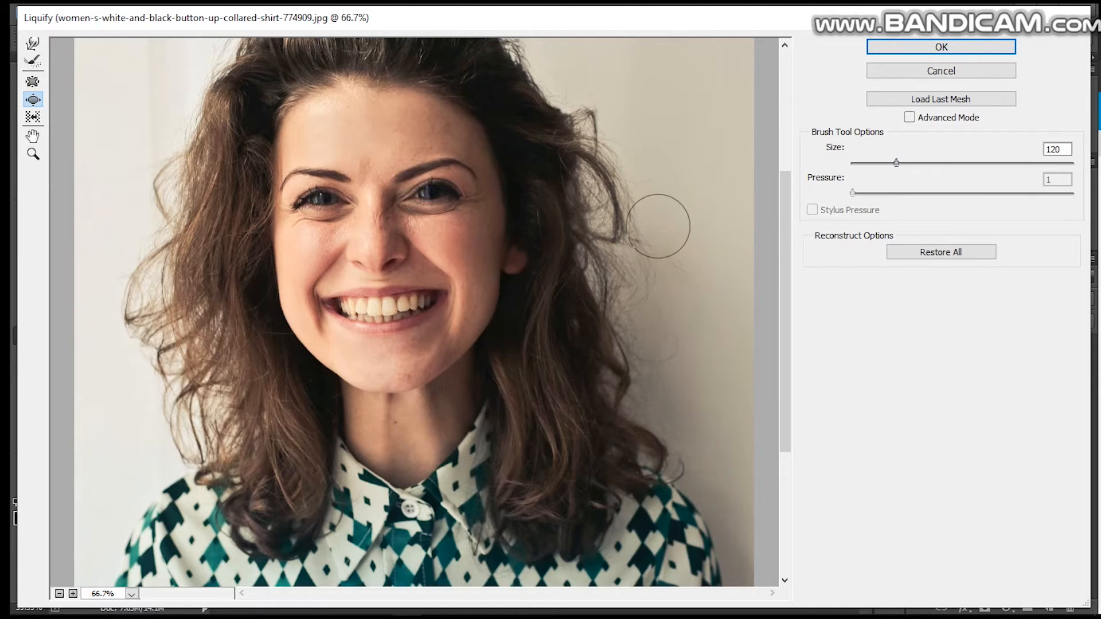
left_click(927, 253)
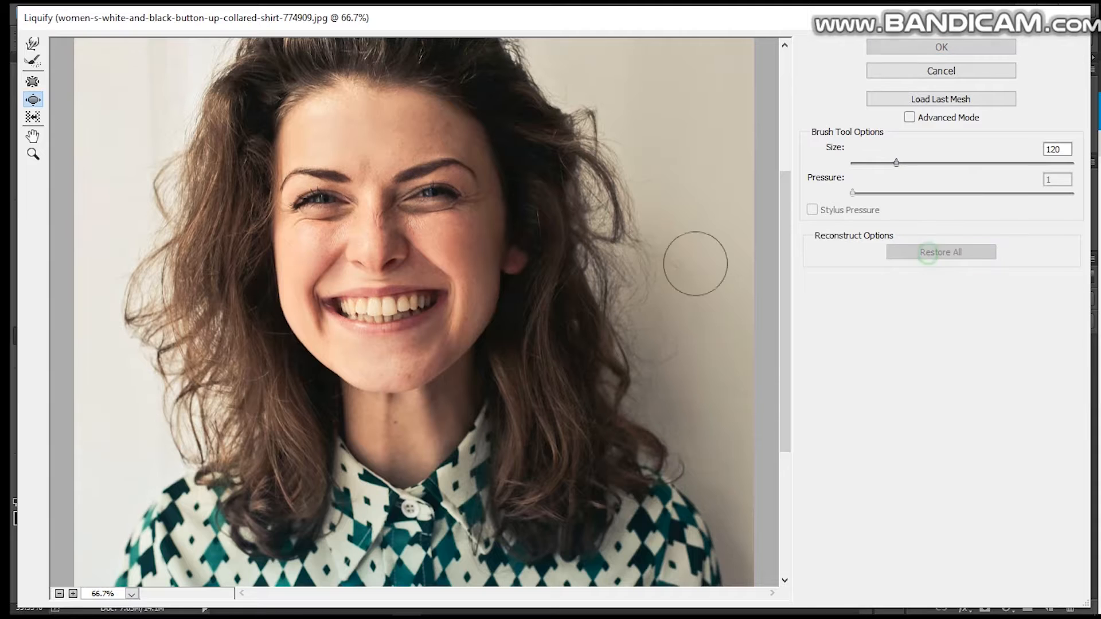
Step: Enlarge both eyes with the Bloat tool
left_click(317, 201)
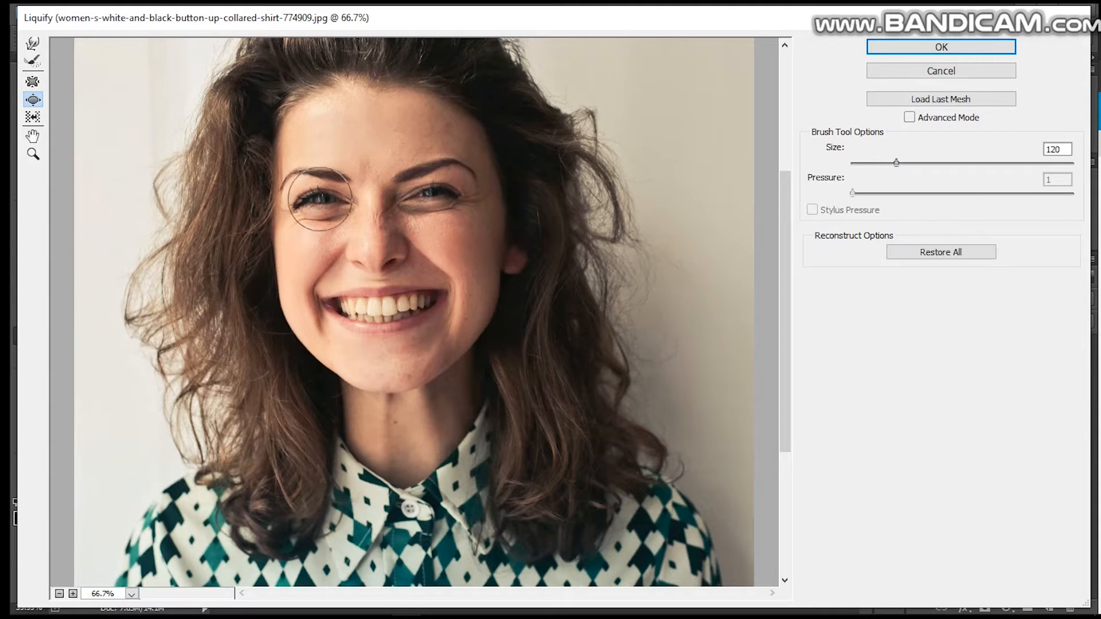
left_click(439, 191)
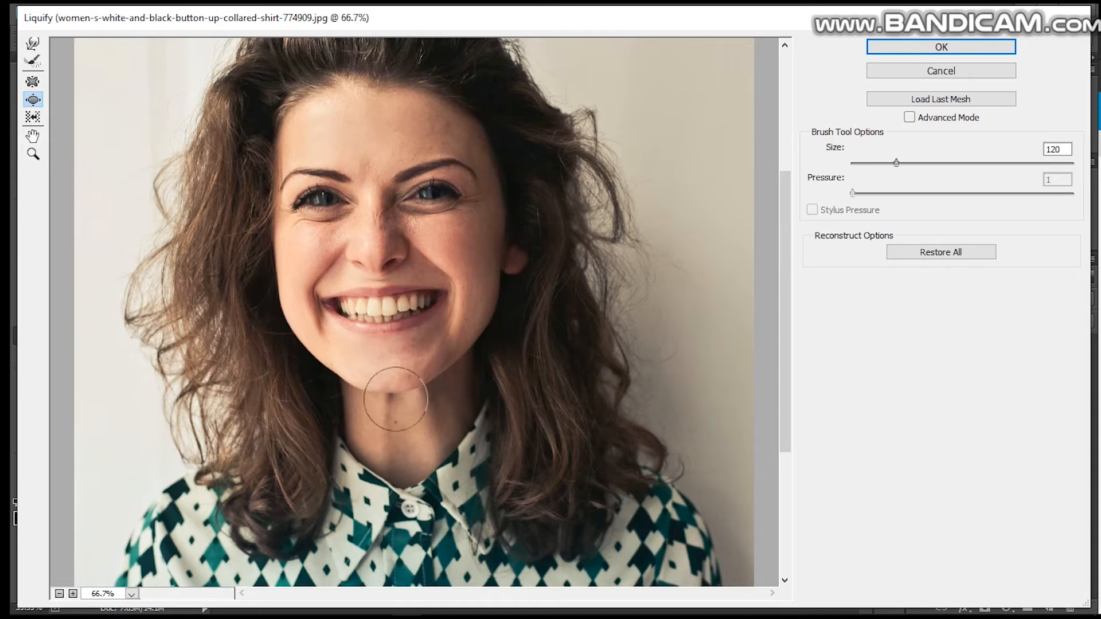
Step: Push in the cheeks and jawline with the Forward Warp tool and apply the Liquify changes
left_click(35, 65)
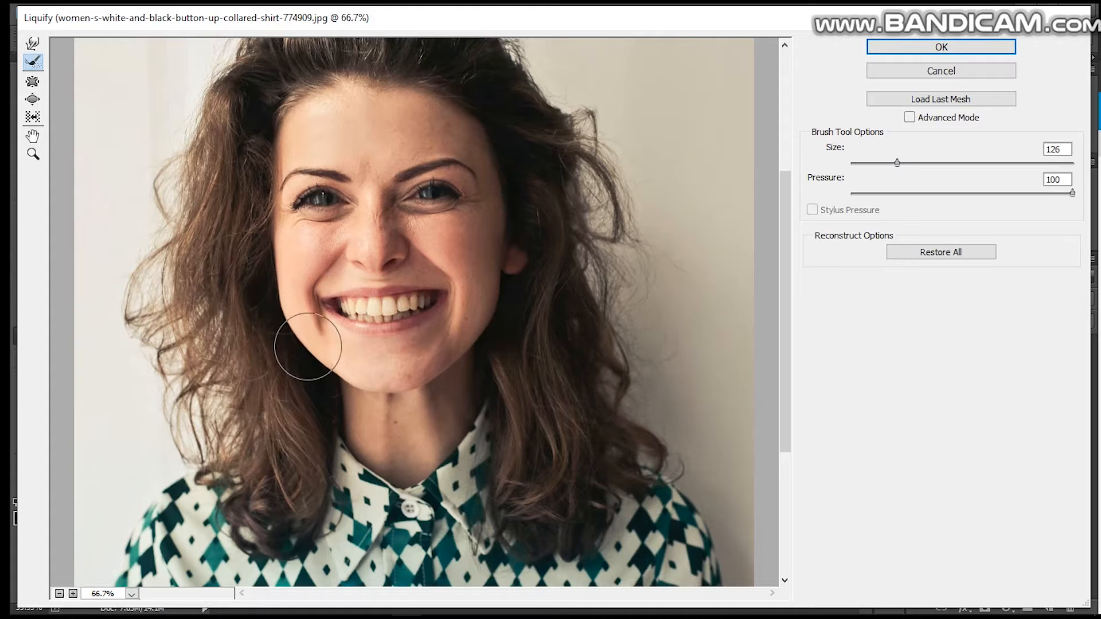
left_click(33, 44)
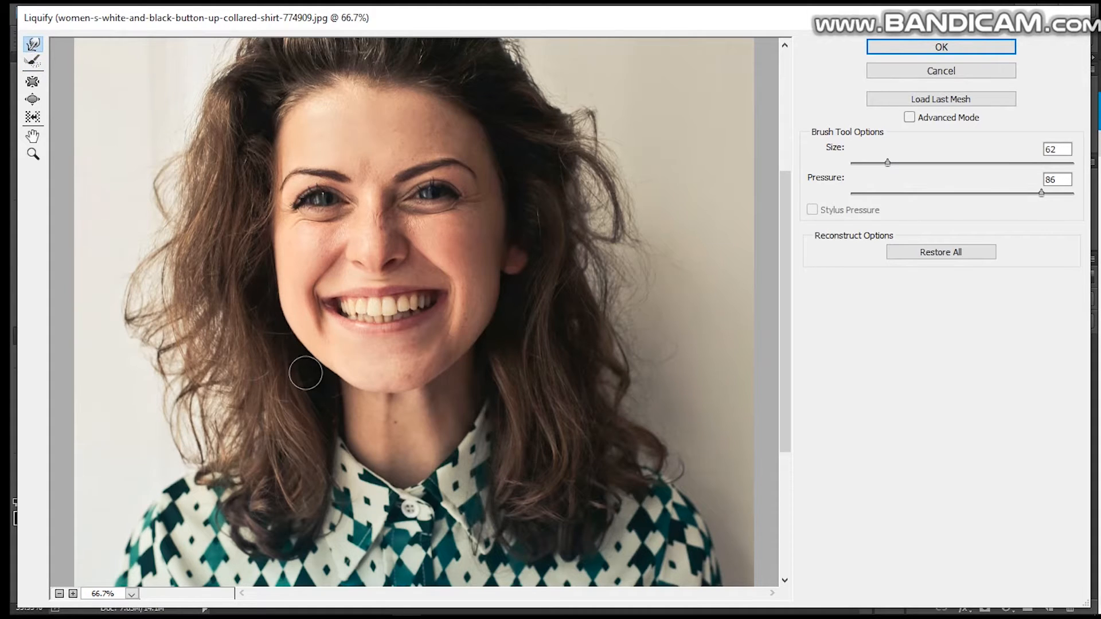
left_click_drag(331, 308, 337, 293)
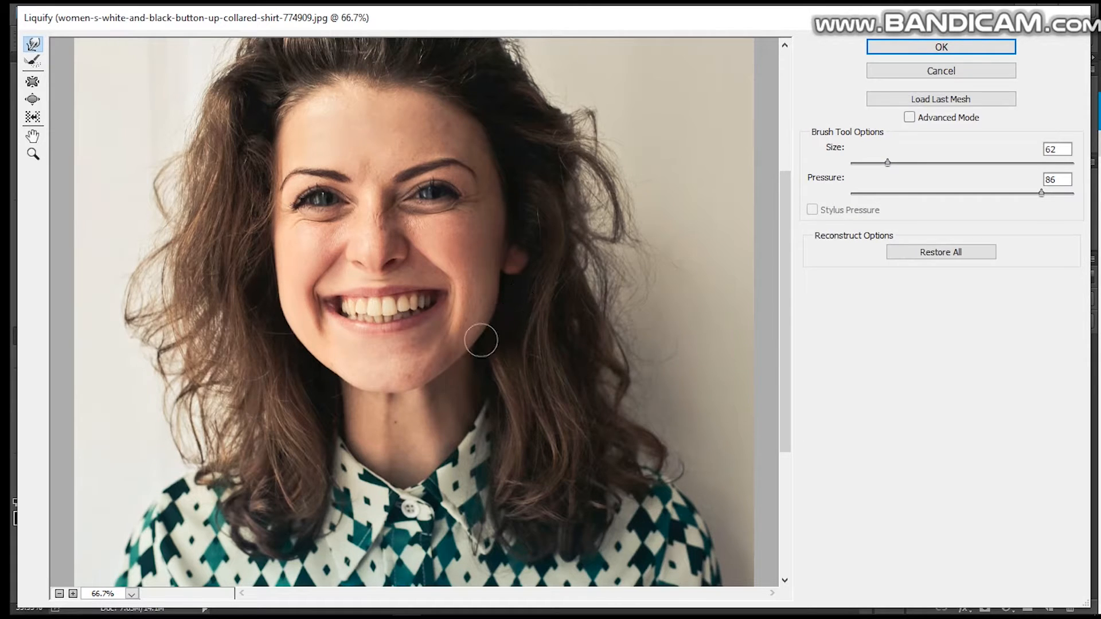
left_click_drag(480, 360, 473, 355)
left_click_drag(505, 287, 500, 286)
left_click_drag(266, 289, 272, 288)
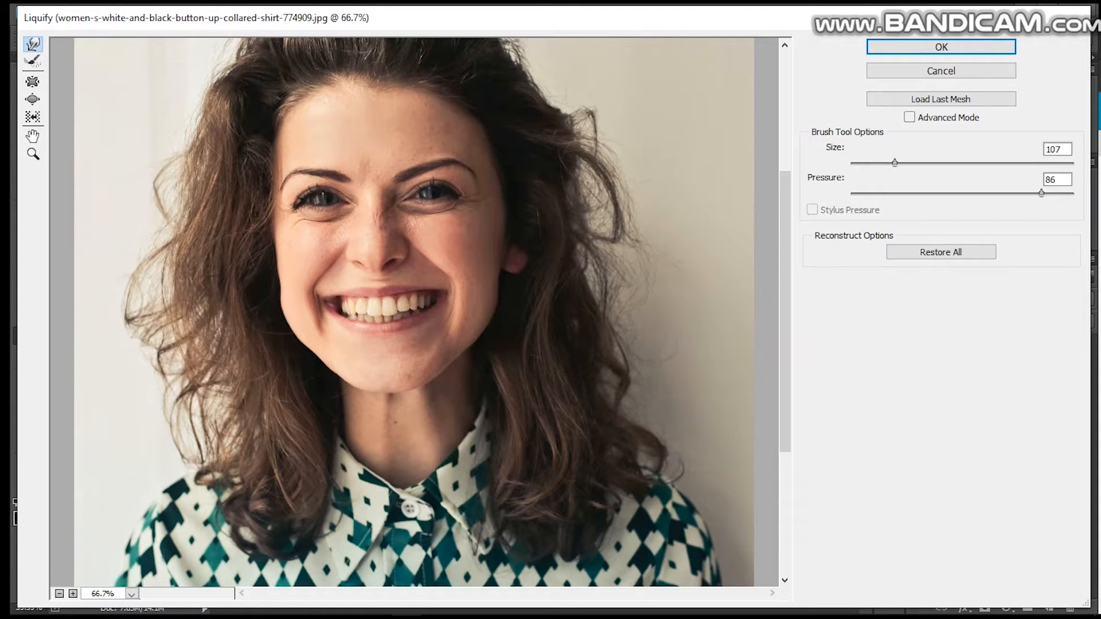
left_click(909, 50)
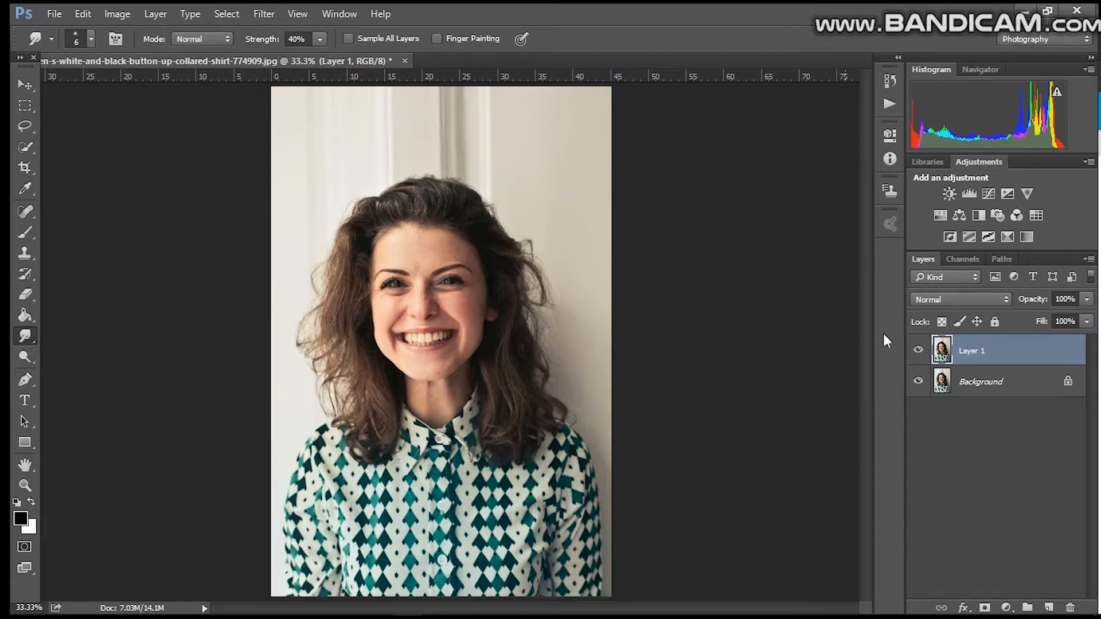
Step: Compare the liquified layer with the original by toggling its visibility, leaving it hidden
left_click(919, 351)
left_click(918, 350)
left_click(918, 350)
left_click(918, 350)
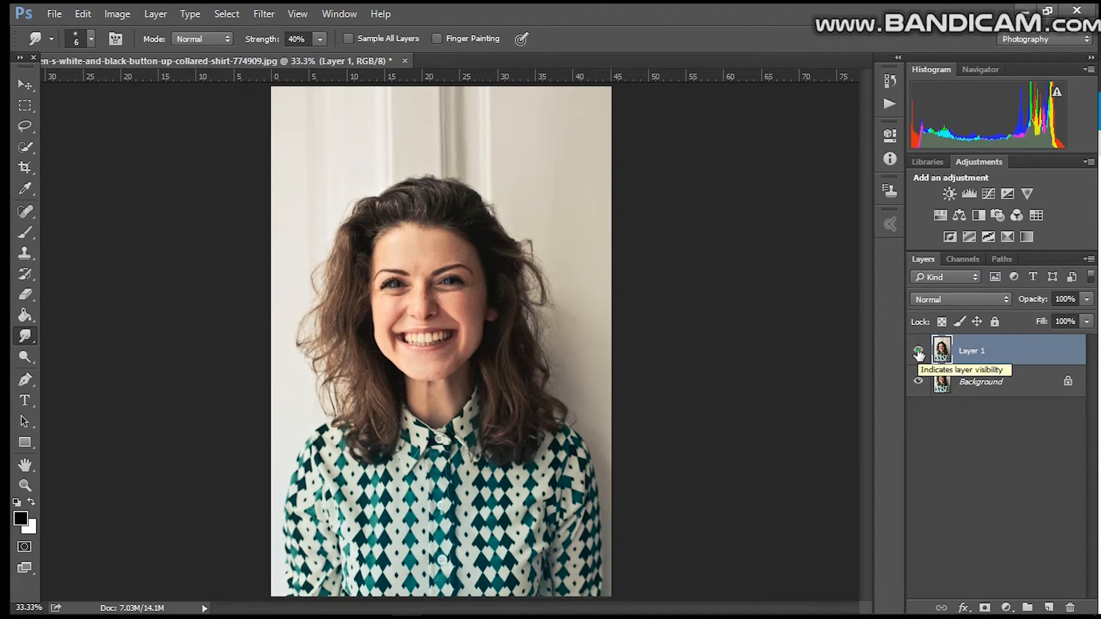
left_click(918, 350)
left_click(918, 351)
left_click(918, 350)
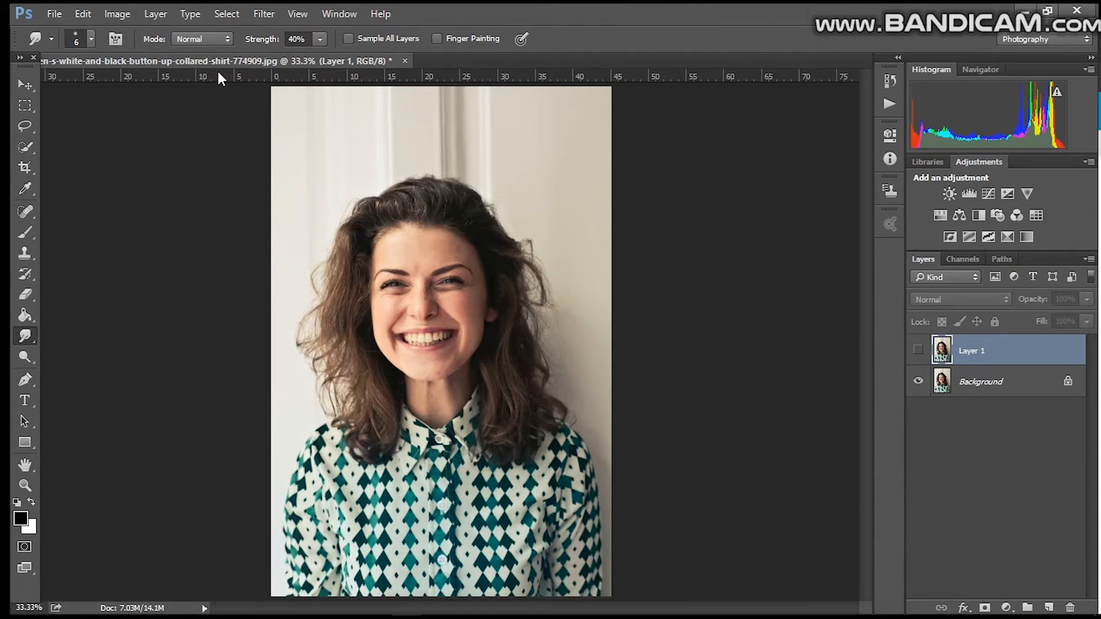
Step: Select the head and hair down to the neck with a freehand Lasso outline
left_click(33, 146)
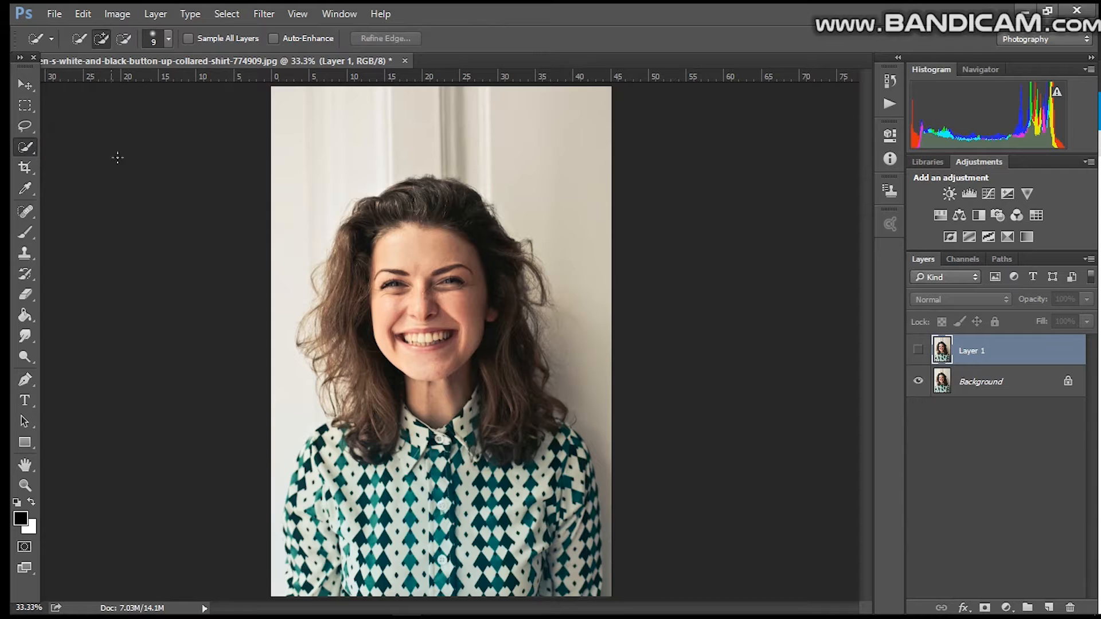
left_click(33, 146)
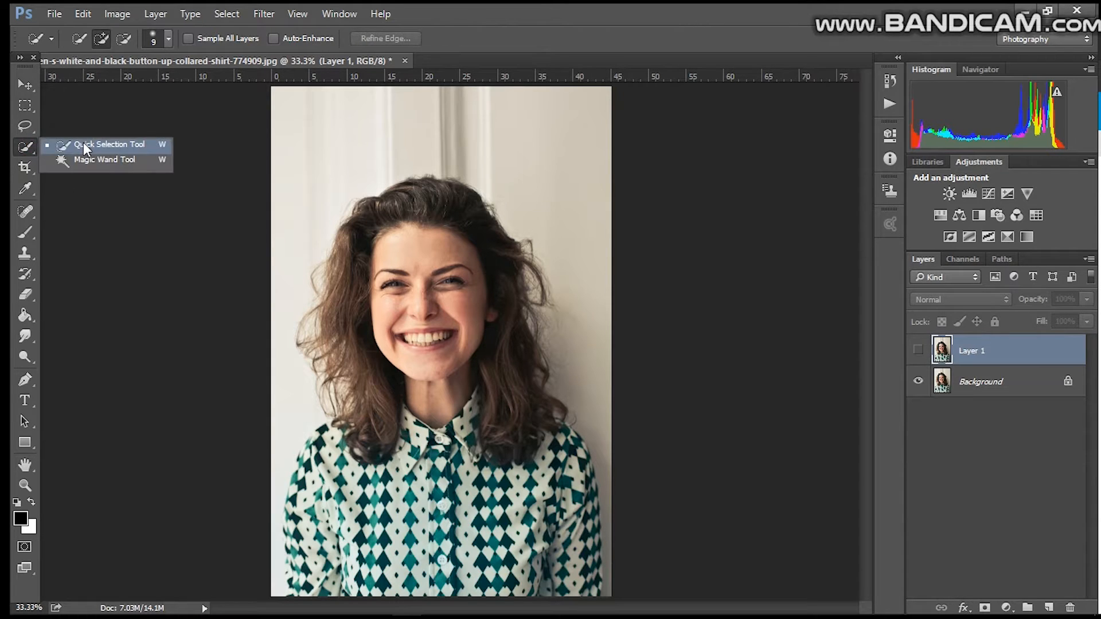
left_click(26, 126)
left_click(58, 123)
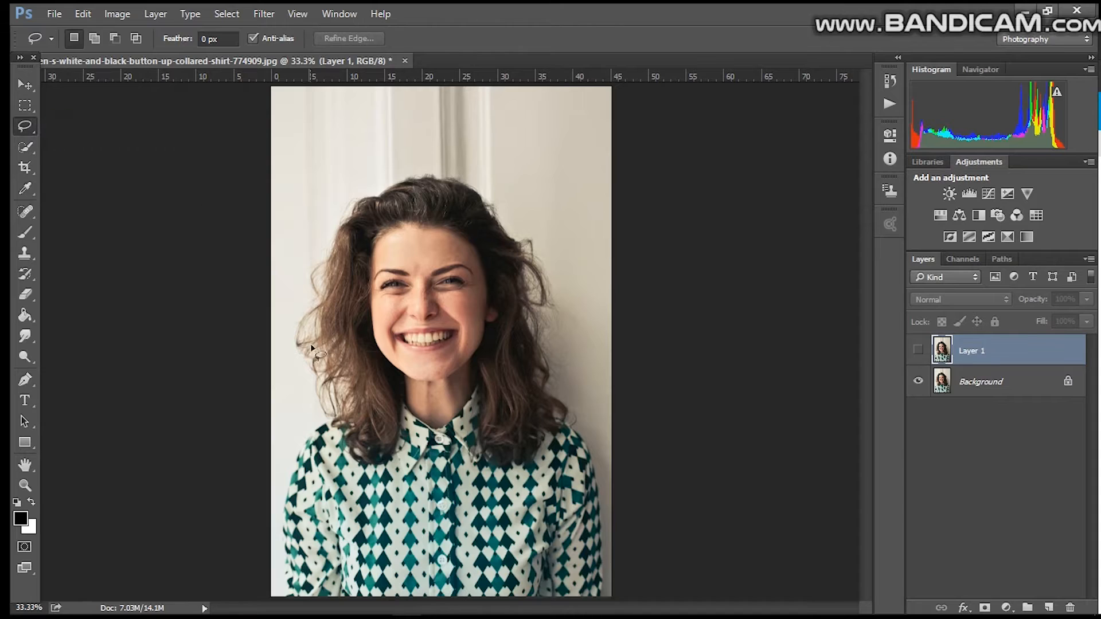
left_click(27, 128)
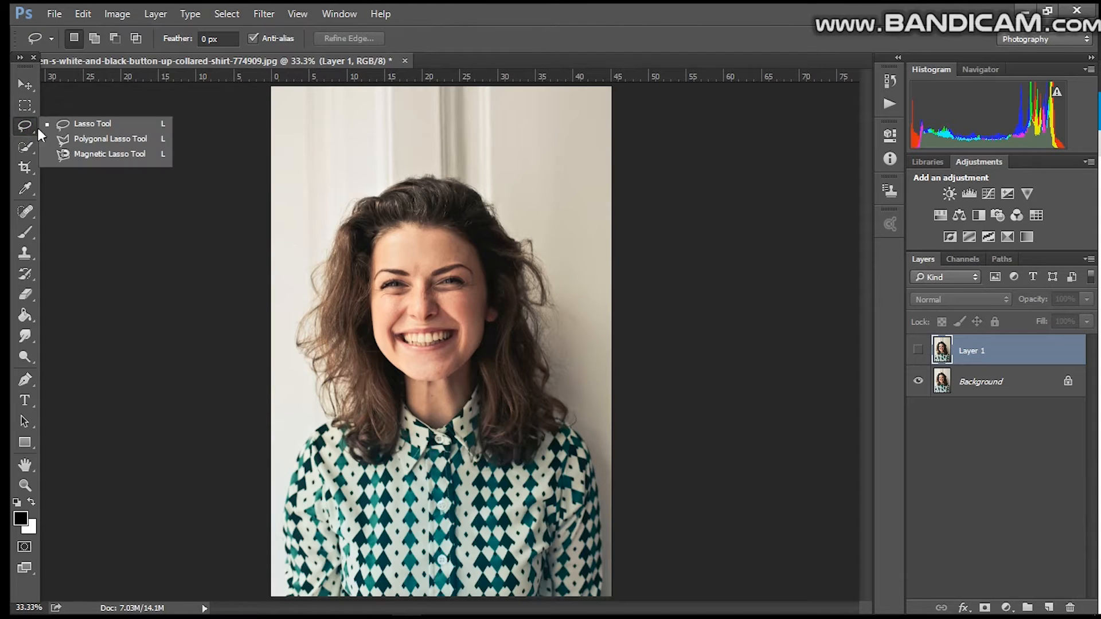
left_click(72, 126)
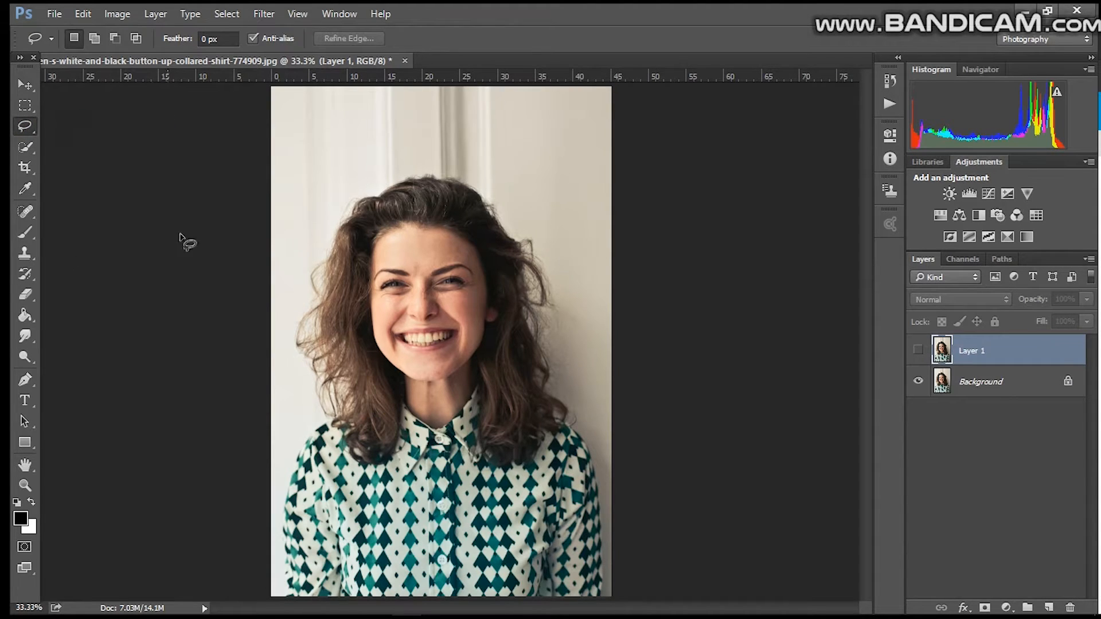
left_click_drag(322, 408, 316, 374)
left_click_drag(290, 335, 324, 236)
mouse_move(315, 417)
left_mouse_down()
mouse_move(294, 361)
mouse_move(298, 285)
mouse_move(337, 201)
mouse_move(404, 164)
mouse_move(500, 195)
left_mouse_up()
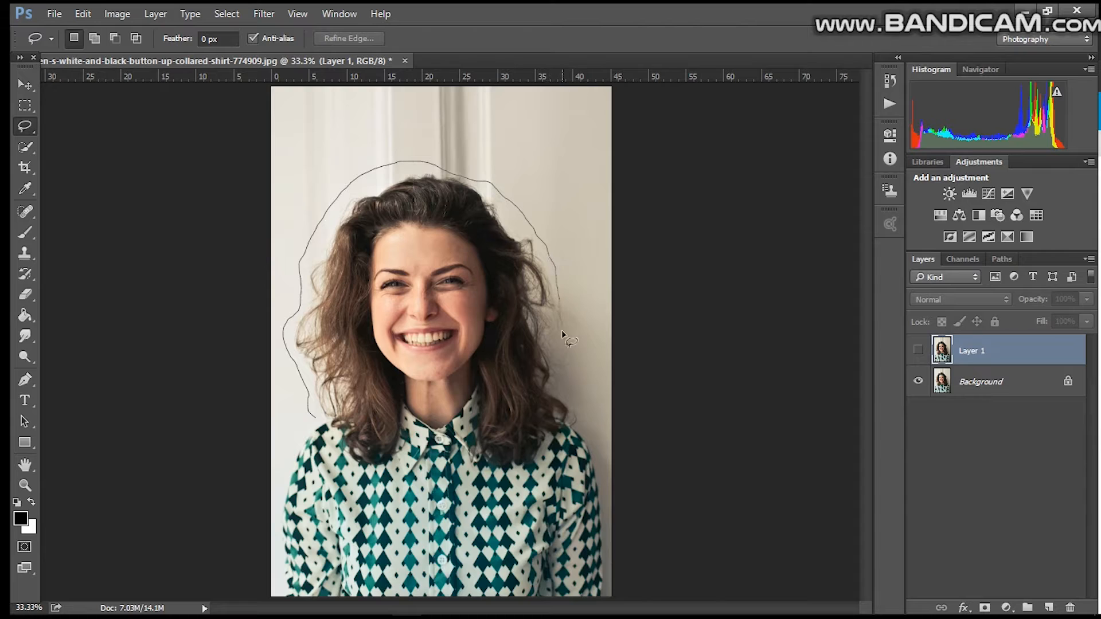
mouse_move(553, 353)
left_mouse_down()
mouse_move(580, 407)
mouse_move(575, 427)
mouse_move(510, 474)
mouse_move(477, 478)
mouse_move(463, 458)
mouse_move(467, 377)
mouse_move(402, 393)
mouse_move(405, 426)
mouse_move(375, 475)
mouse_move(350, 469)
mouse_move(309, 414)
left_mouse_up()
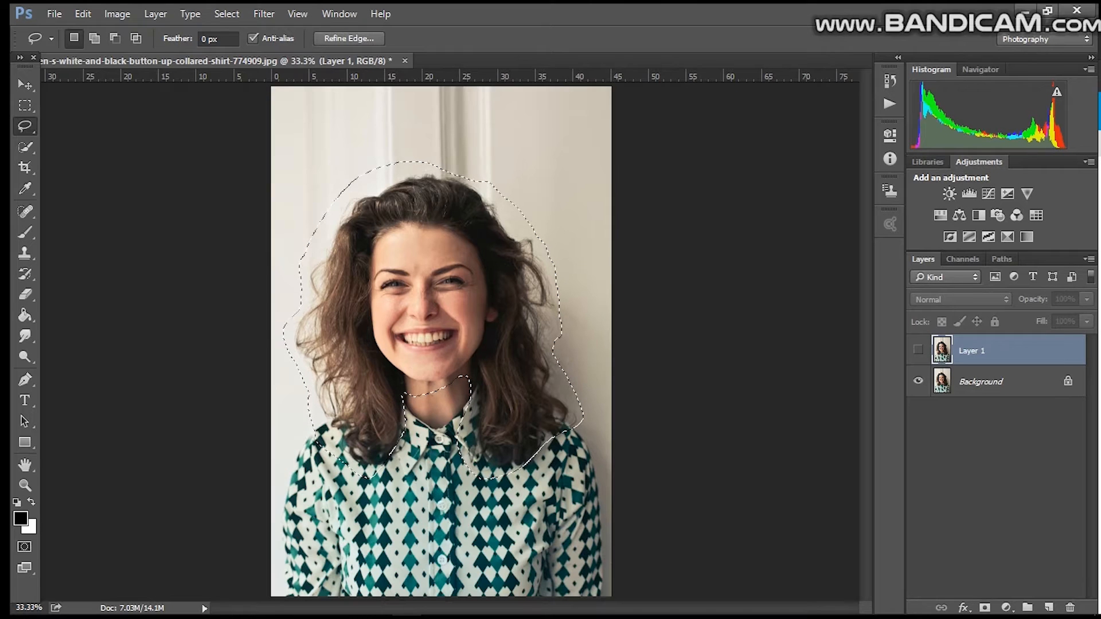
Step: Copy the head selection to a new layer and enlarge it to about 115% by 116%, repositioning it over the body
key("ctrl+j")
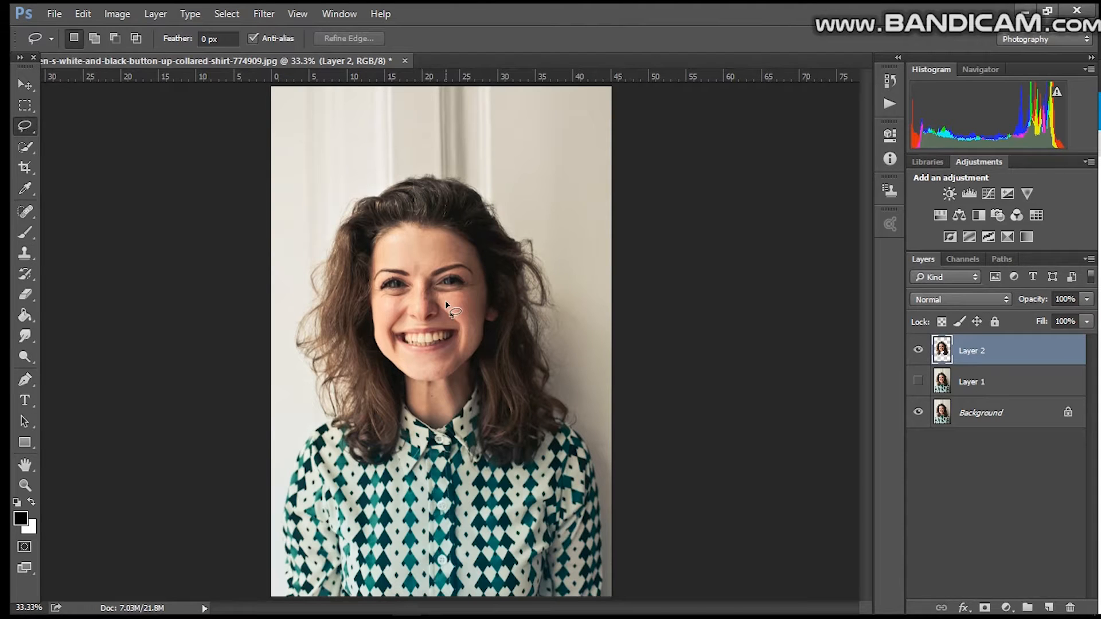
key("ctrl+t")
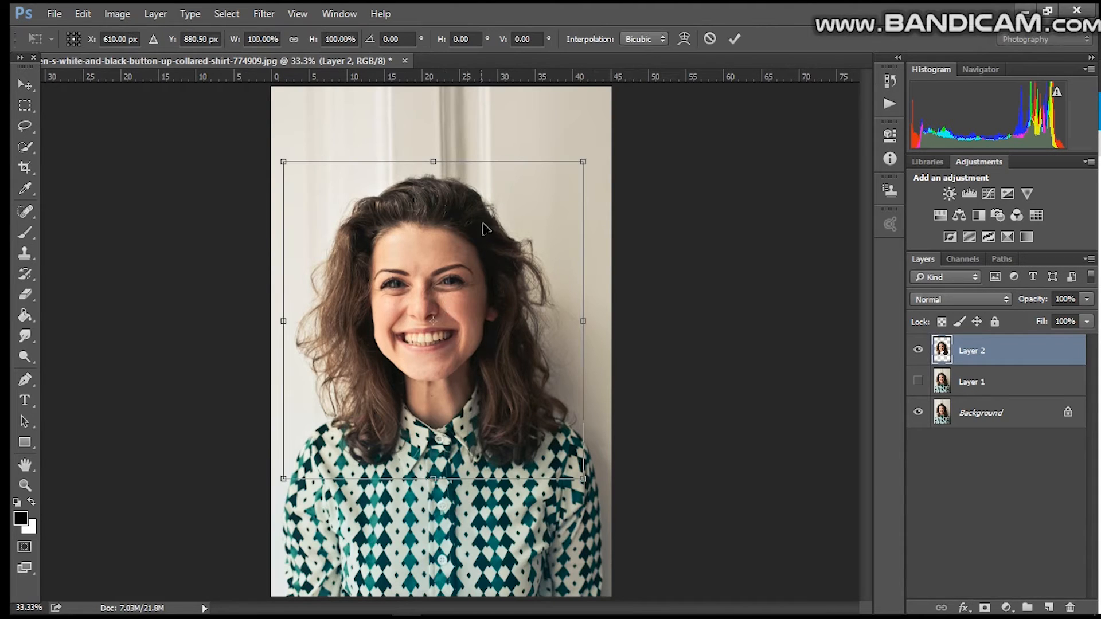
left_click_drag(587, 160, 598, 134)
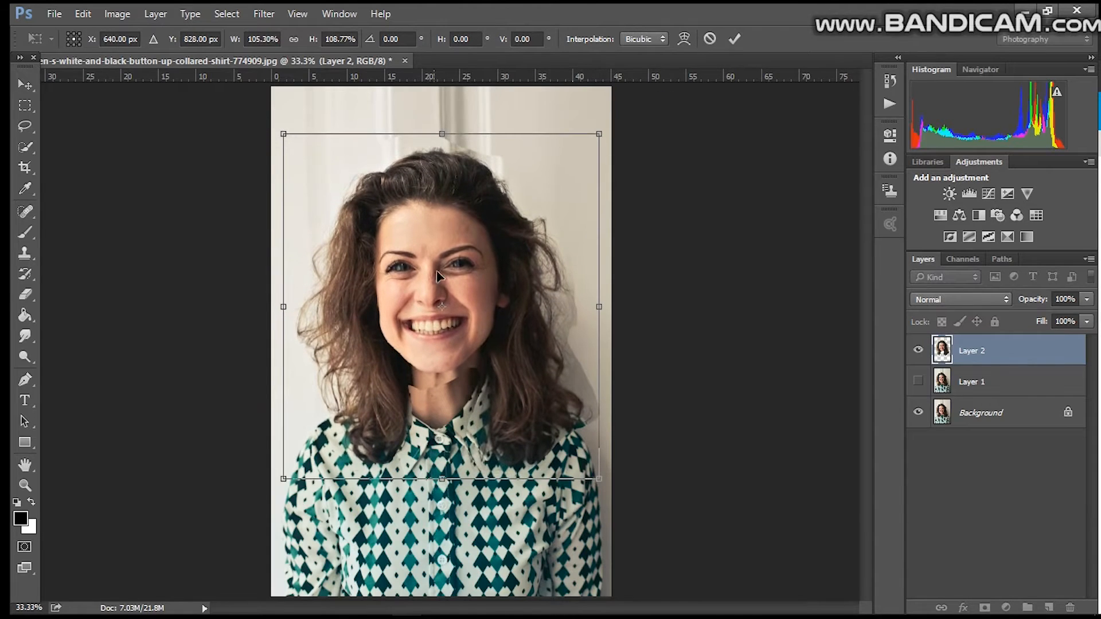
left_click_drag(446, 277, 434, 282)
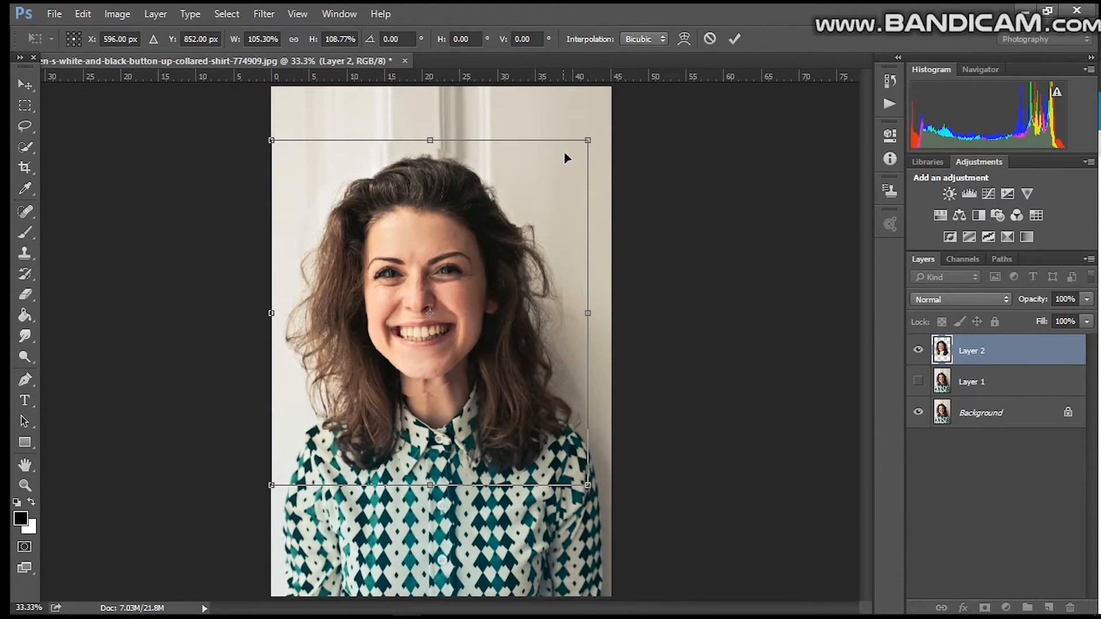
left_click_drag(587, 140, 611, 125)
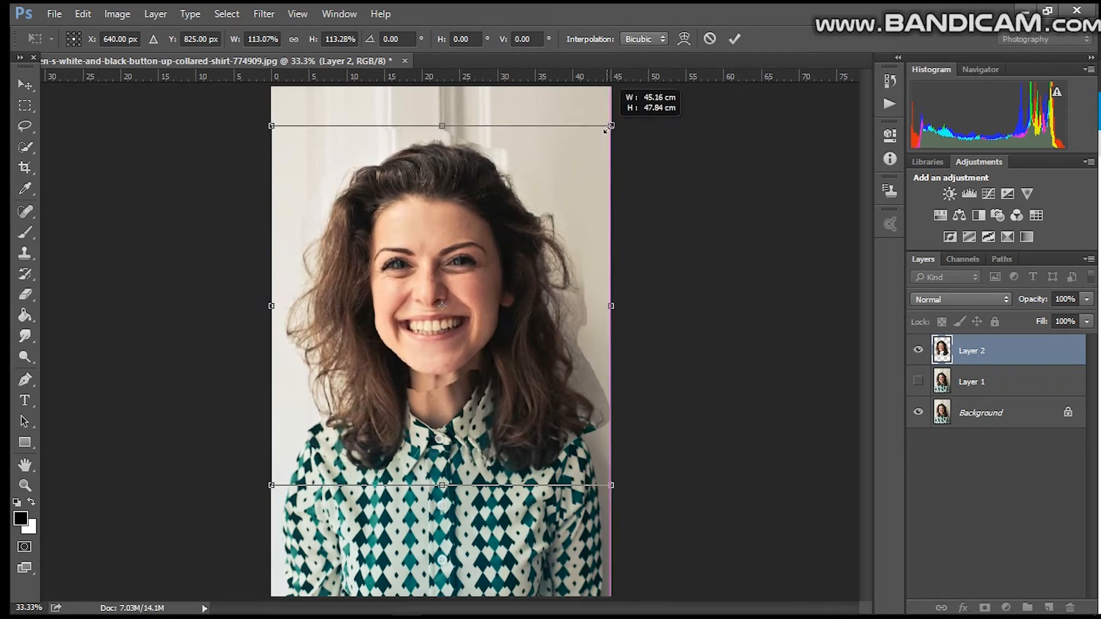
left_click_drag(516, 234, 508, 234)
left_click_drag(506, 233, 511, 242)
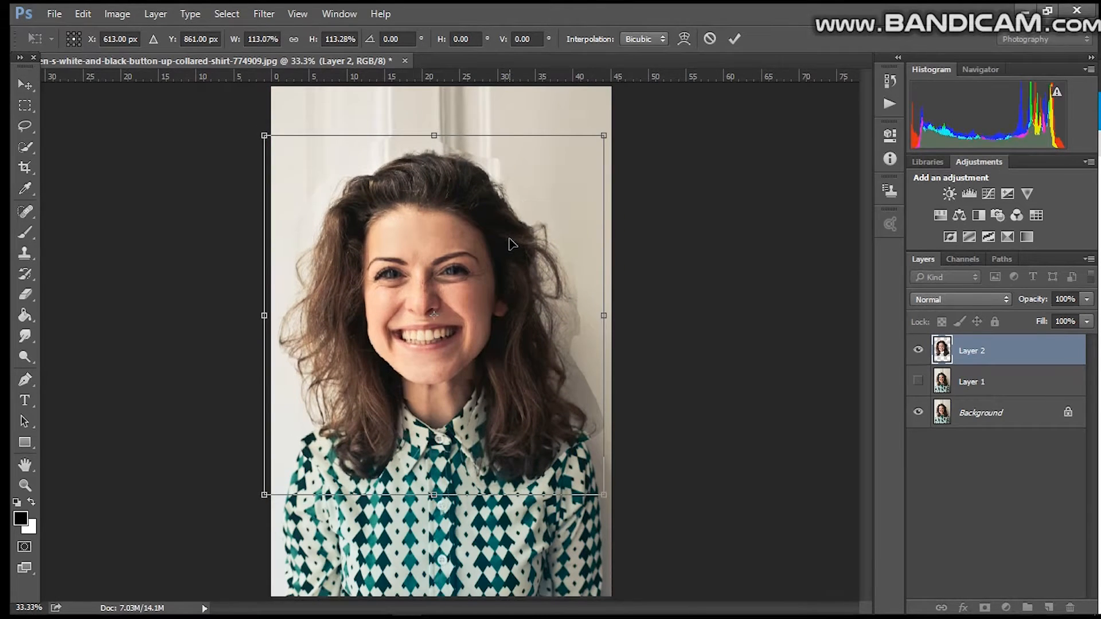
left_click_drag(603, 133, 611, 125)
left_click_drag(481, 226, 481, 229)
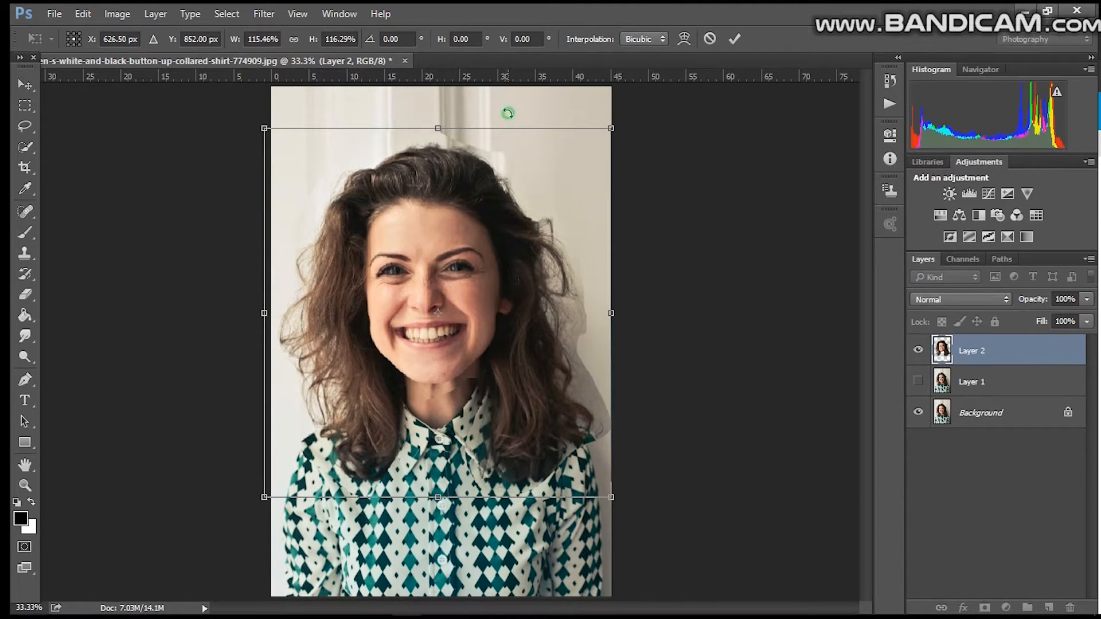
left_click(738, 40)
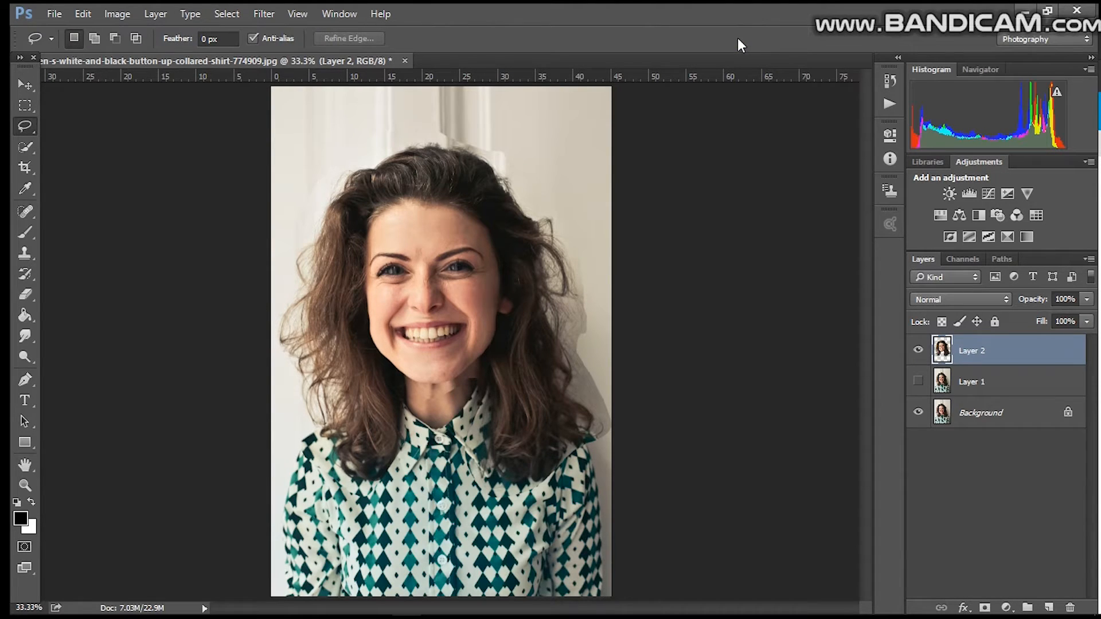
left_click(1050, 608)
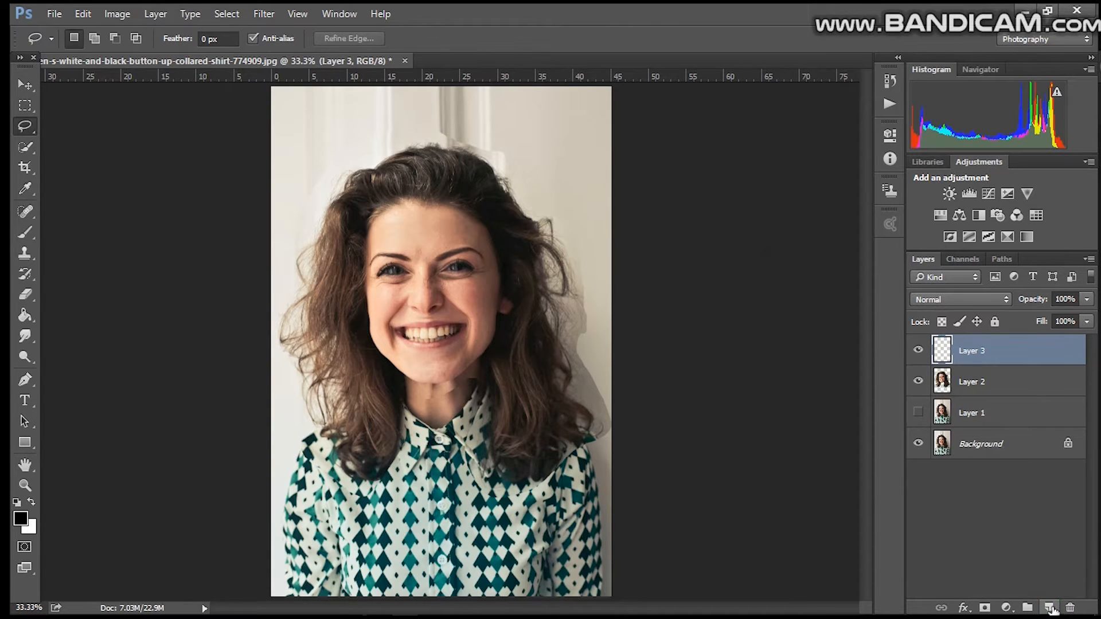
key("ctrl+z")
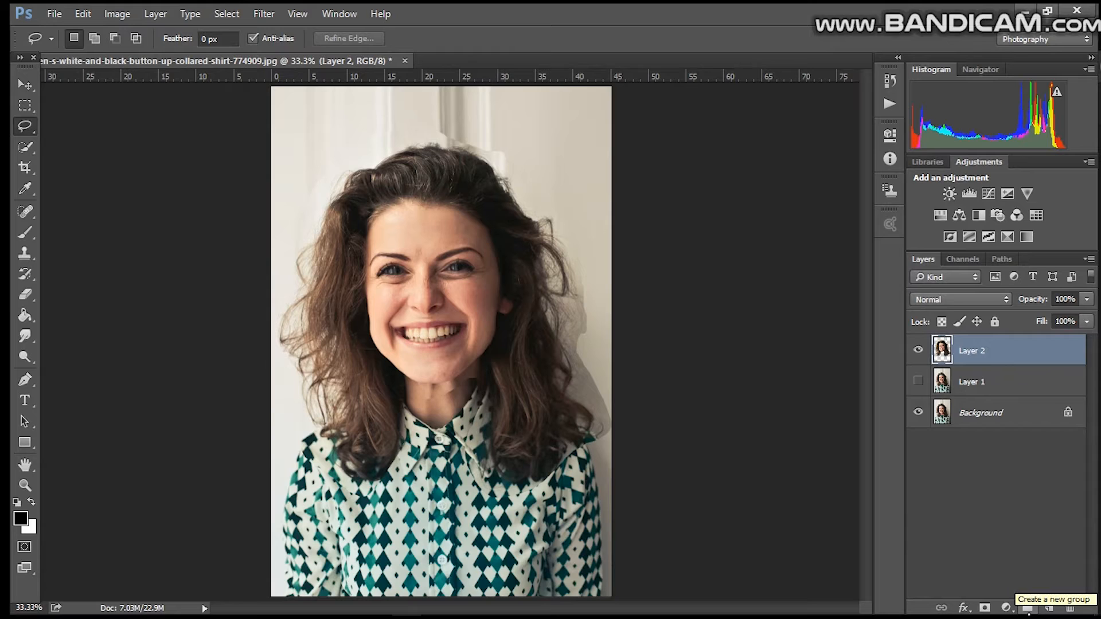
Step: Add a layer mask to the enlarged head layer
left_click(1007, 608)
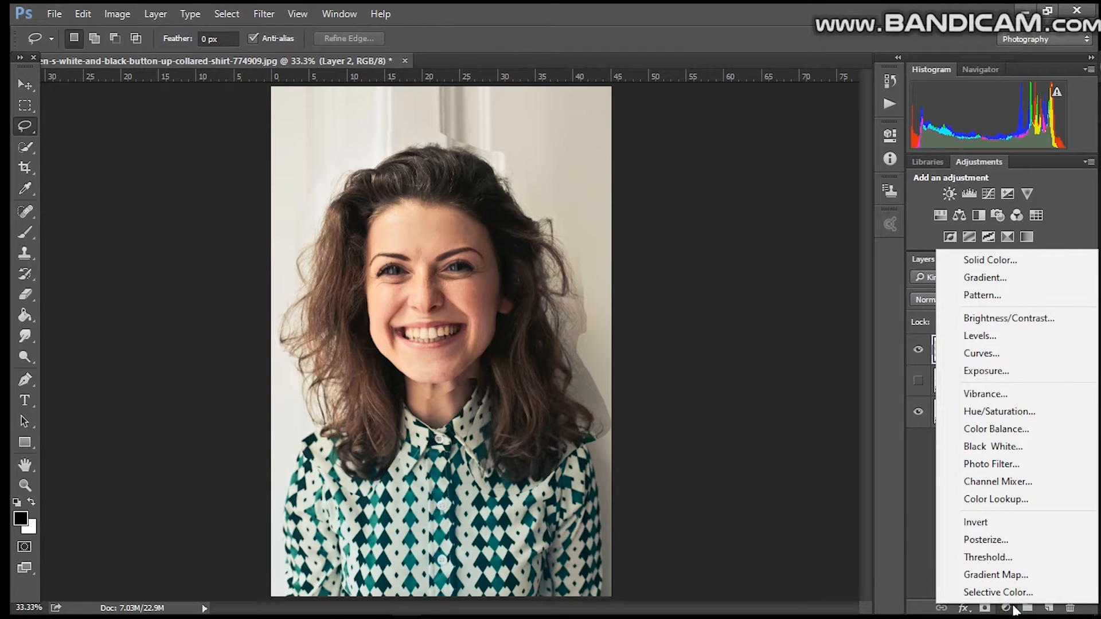
left_click(985, 609)
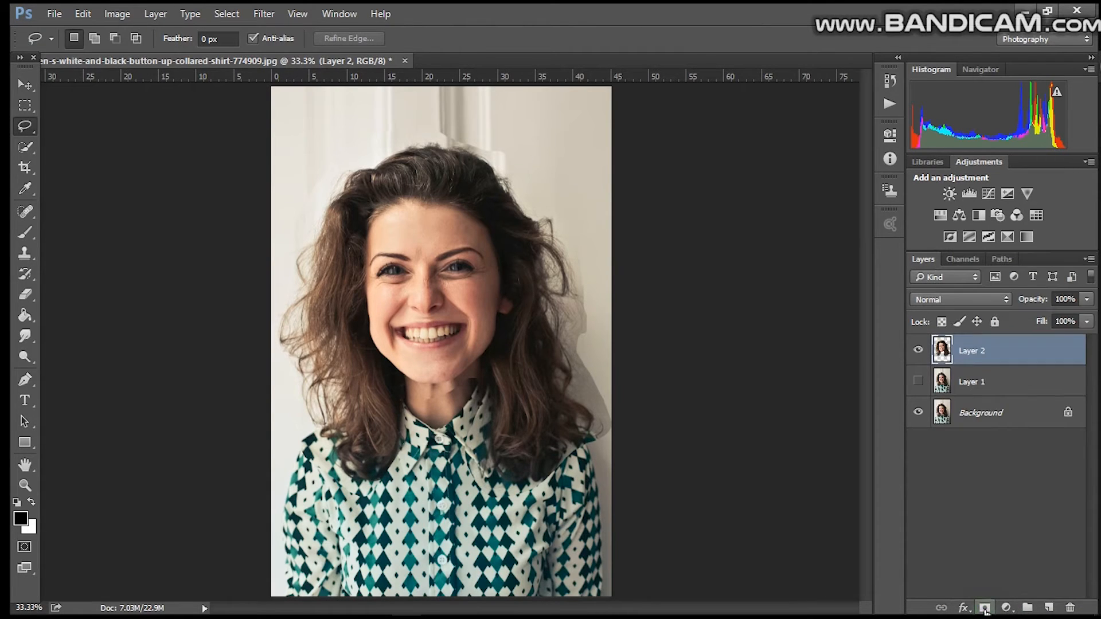
left_click(985, 609)
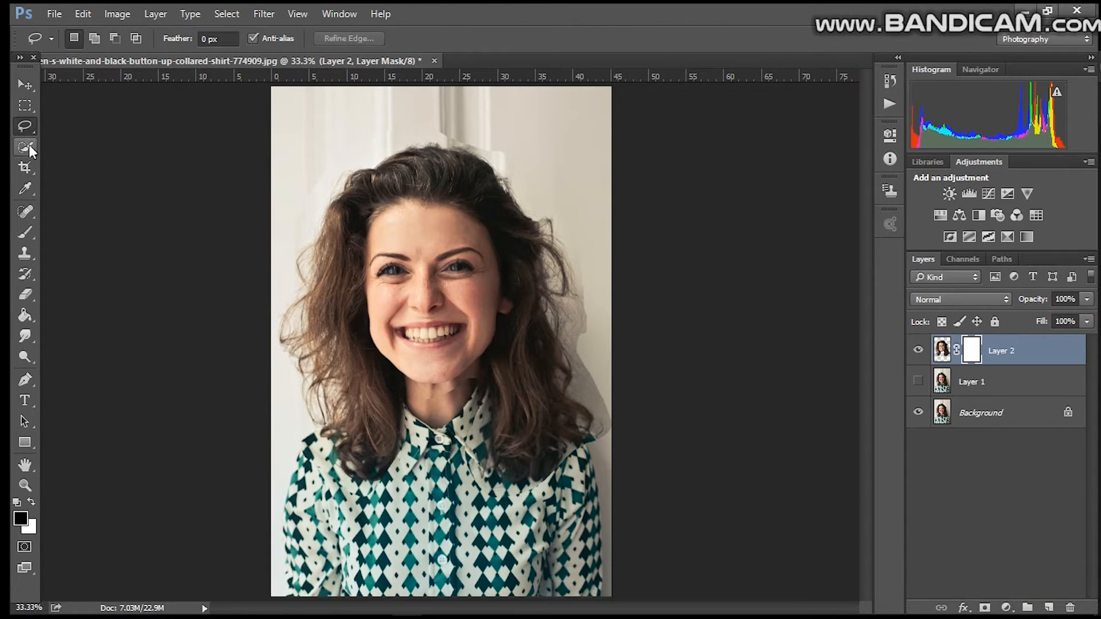
Step: Select the Brush tool and set a soft round brush to 85 px with 0% hardness
left_click(35, 232)
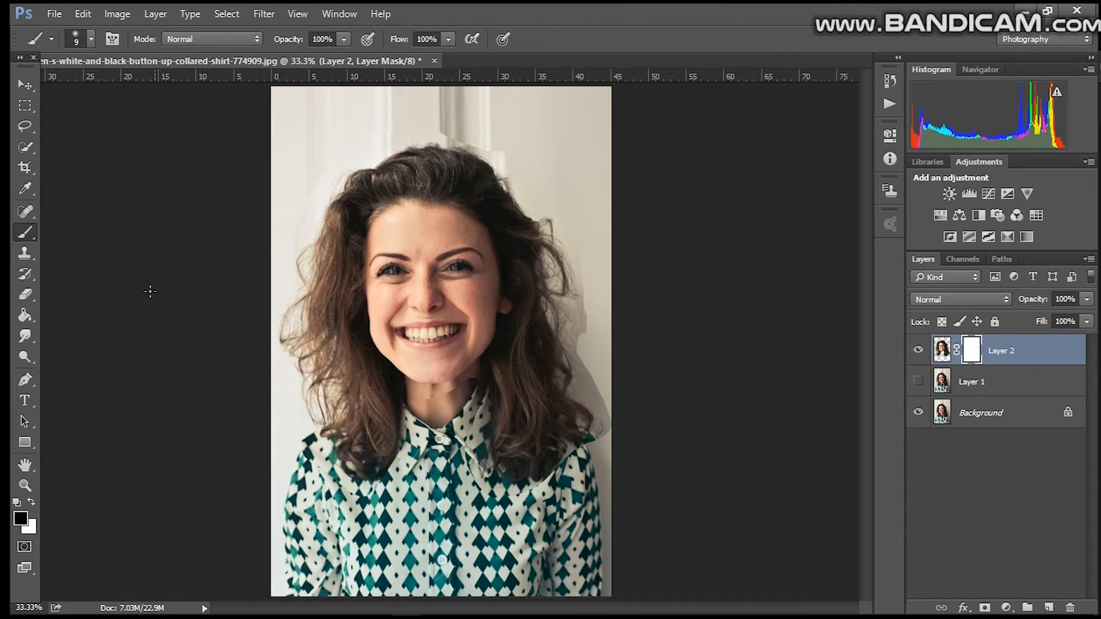
left_click(90, 39)
left_click_drag(105, 89, 141, 90)
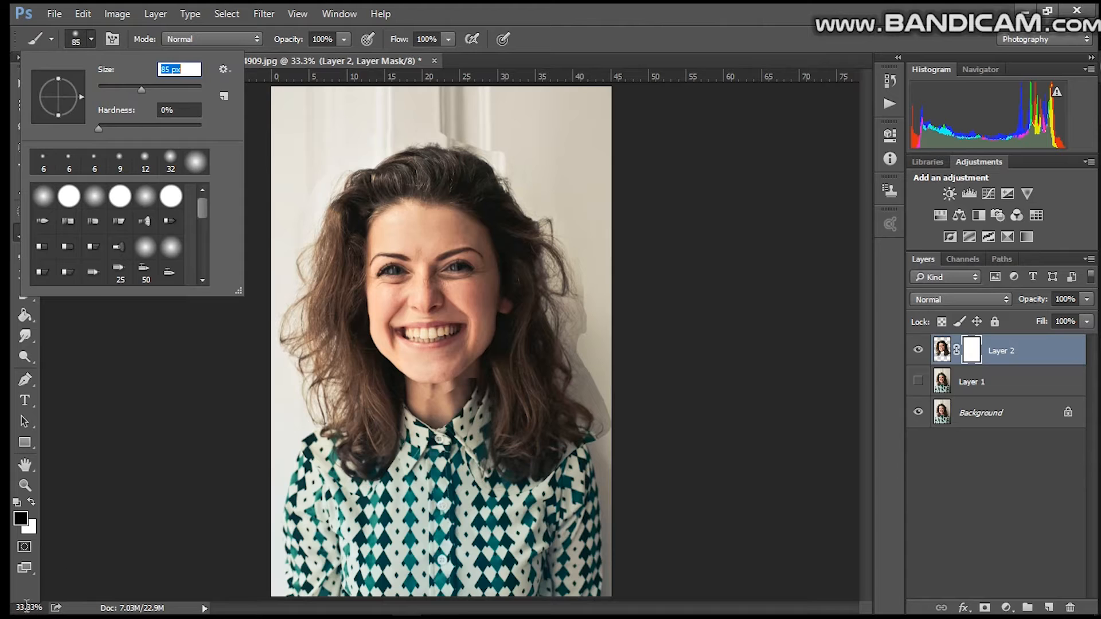
Step: Paint black on the mask to blend the enlarged head's edge into the neck and left shoulder
left_click(26, 606)
type("100")
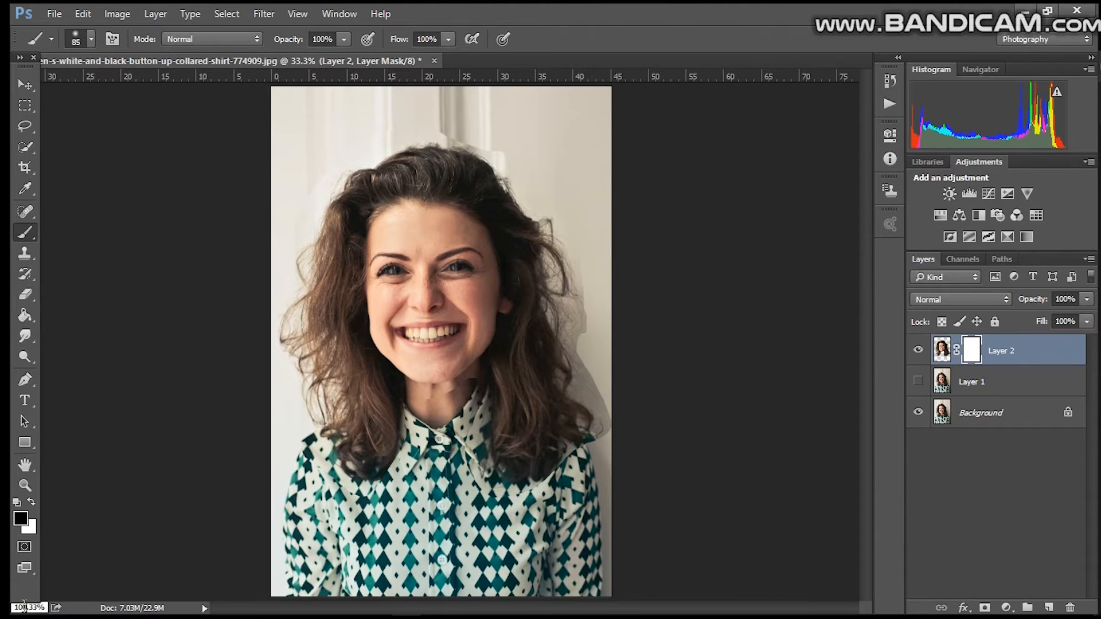
key("Return")
left_click_drag(864, 321, 860, 230)
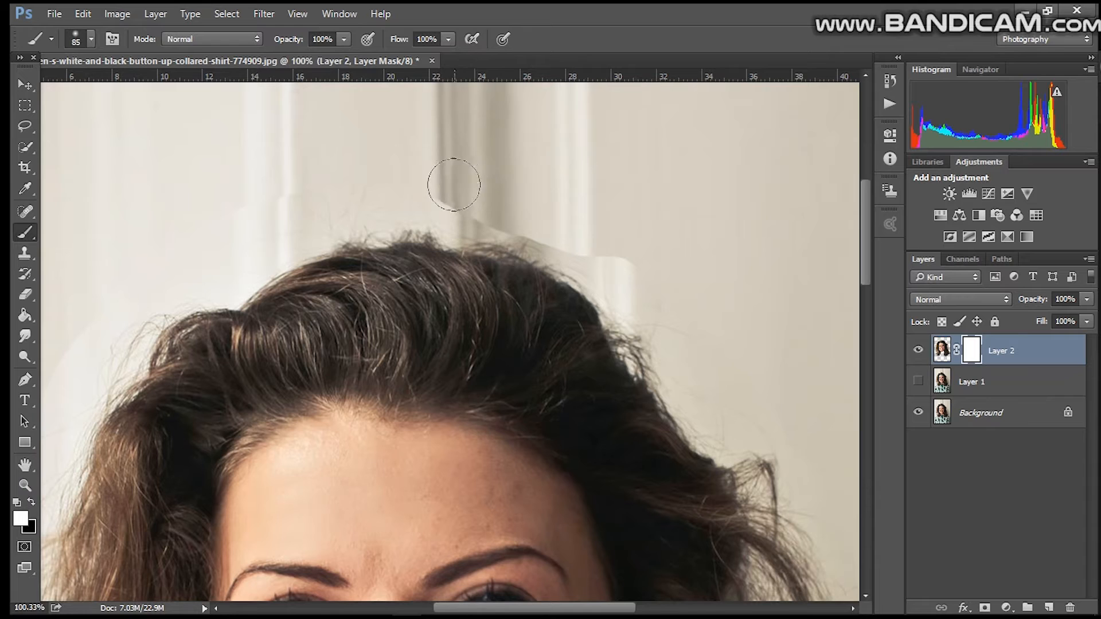
left_click(32, 502)
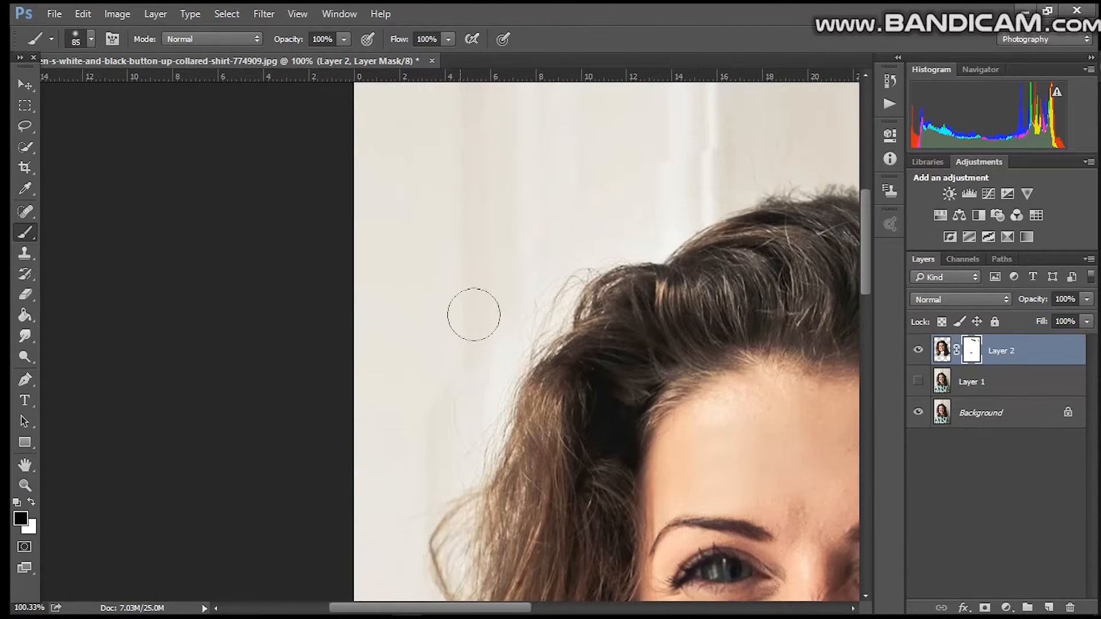
mouse_move(867, 256)
left_mouse_down()
mouse_move(860, 317)
mouse_move(879, 392)
left_mouse_up()
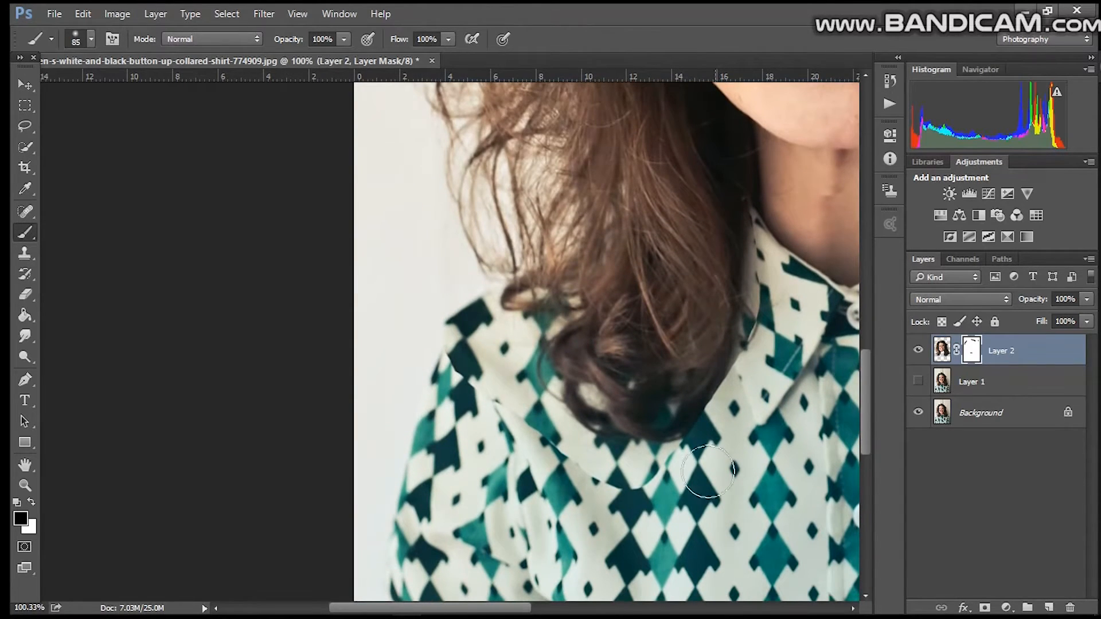
mouse_move(633, 491)
left_mouse_down()
mouse_move(520, 425)
mouse_move(472, 363)
left_mouse_up()
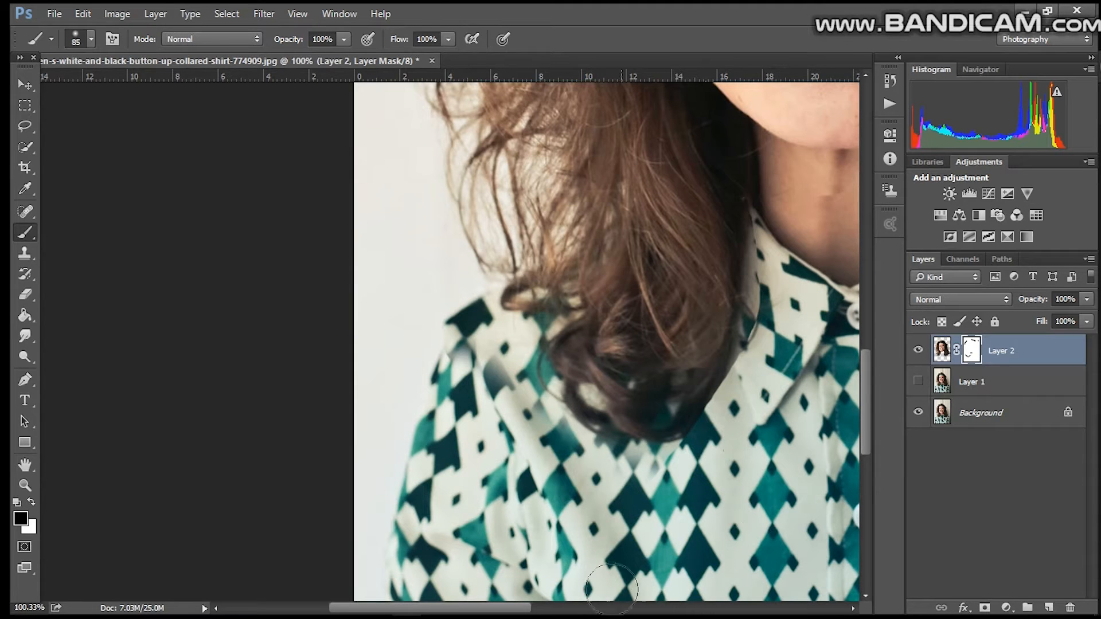
left_click_drag(530, 608, 610, 607)
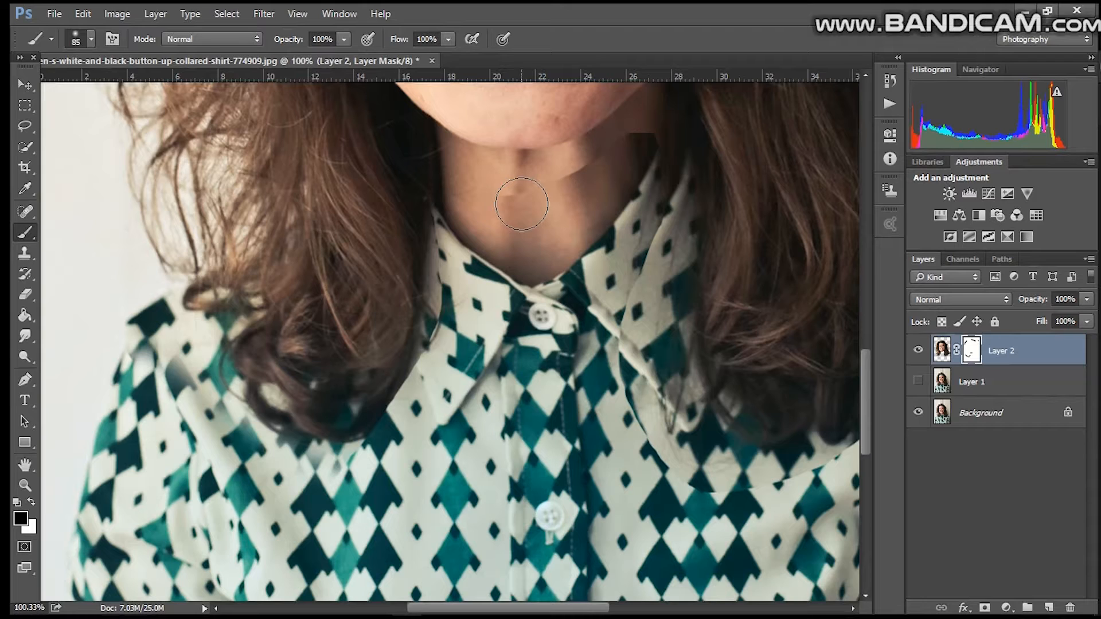
mouse_move(521, 204)
left_mouse_down()
mouse_move(573, 179)
mouse_move(571, 170)
mouse_move(527, 186)
mouse_move(507, 181)
mouse_move(583, 180)
mouse_move(653, 136)
left_mouse_up()
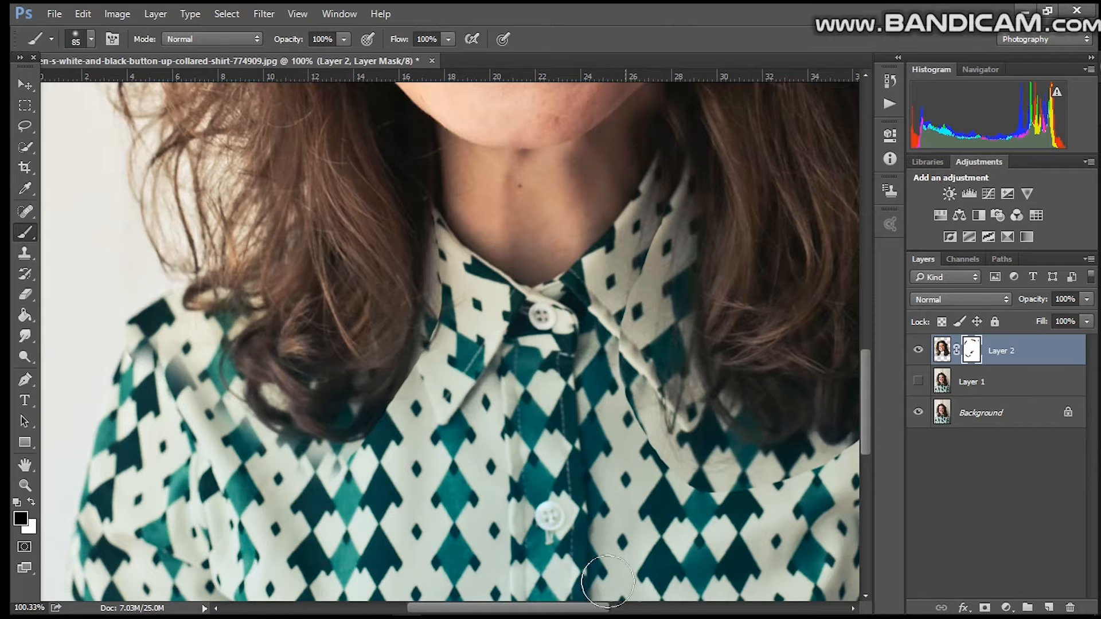
Step: Continue masking along the right side of the hair and shoulder to hide the head layer's seams
scroll(574, 545, "right", 5)
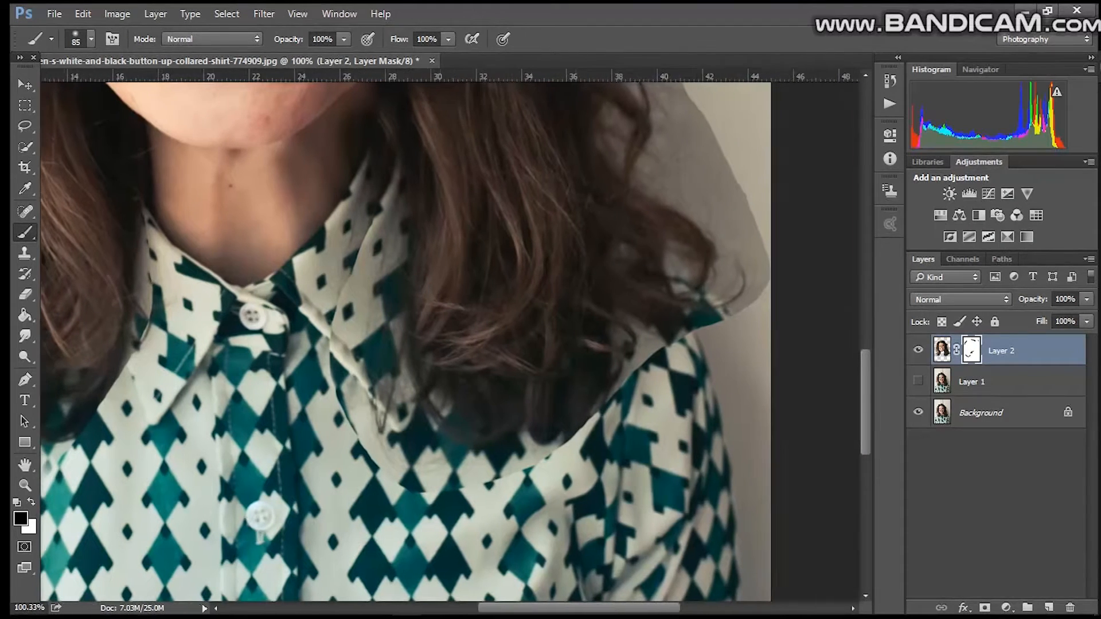
mouse_move(592, 460)
left_mouse_down()
mouse_move(569, 443)
mouse_move(458, 464)
mouse_move(410, 457)
mouse_move(396, 440)
mouse_move(537, 479)
mouse_move(627, 380)
mouse_move(719, 324)
mouse_move(727, 338)
mouse_move(741, 266)
mouse_move(757, 272)
mouse_move(725, 161)
left_mouse_up()
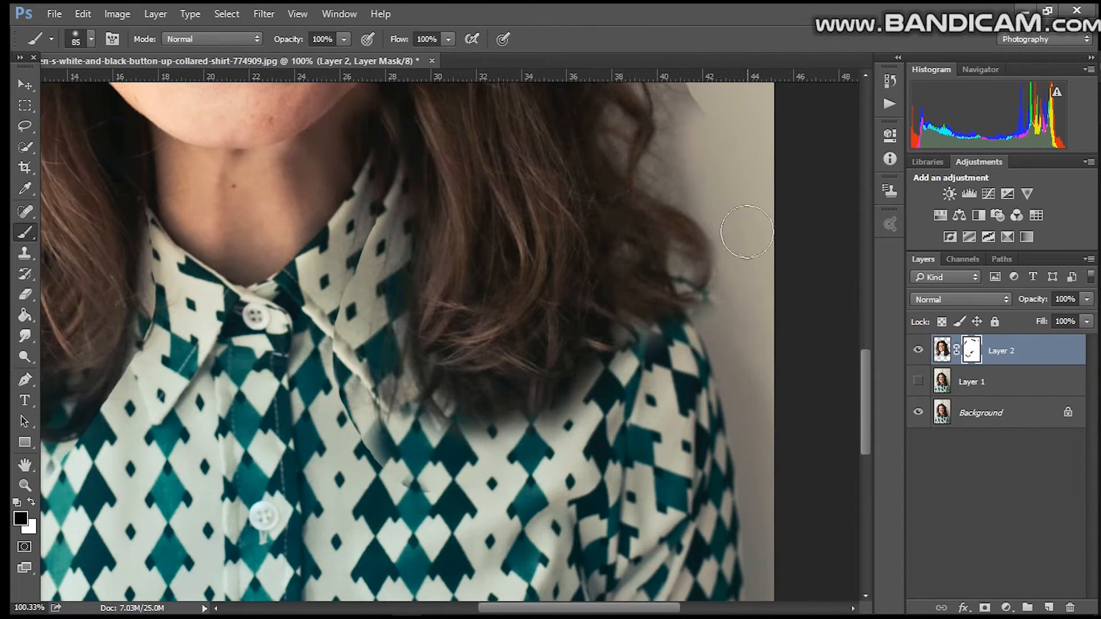
left_click_drag(676, 608, 694, 608)
left_click_drag(864, 439, 863, 377)
mouse_move(662, 438)
left_mouse_down()
mouse_move(619, 325)
mouse_move(639, 165)
mouse_move(629, 139)
left_mouse_up()
left_click_drag(865, 356, 870, 312)
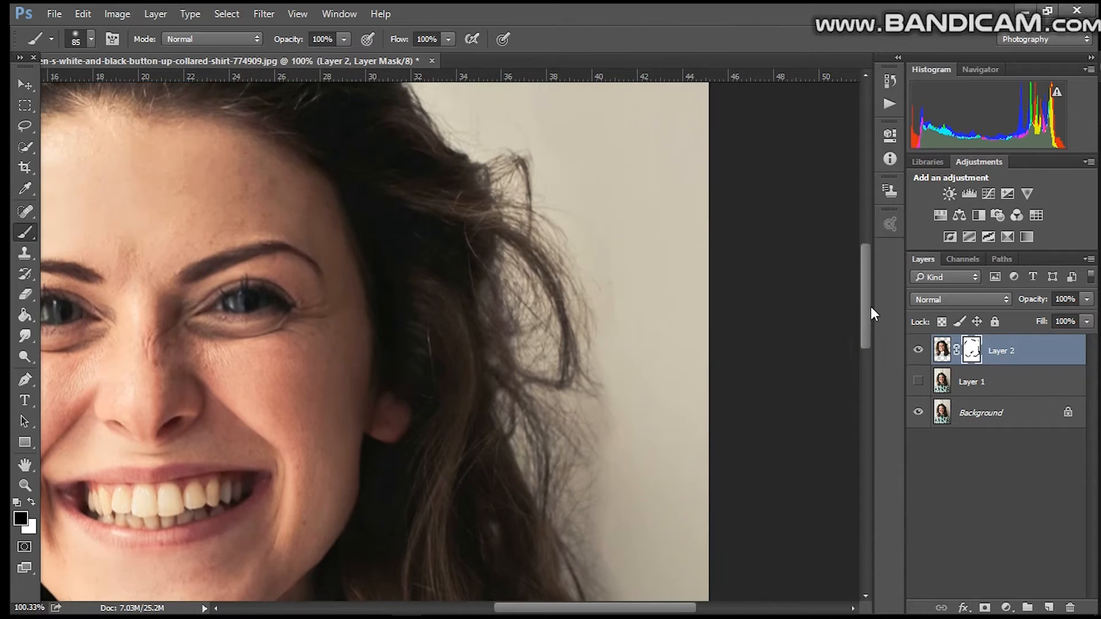
mouse_move(634, 390)
left_mouse_down()
mouse_move(556, 140)
mouse_move(579, 176)
mouse_move(553, 153)
left_mouse_up()
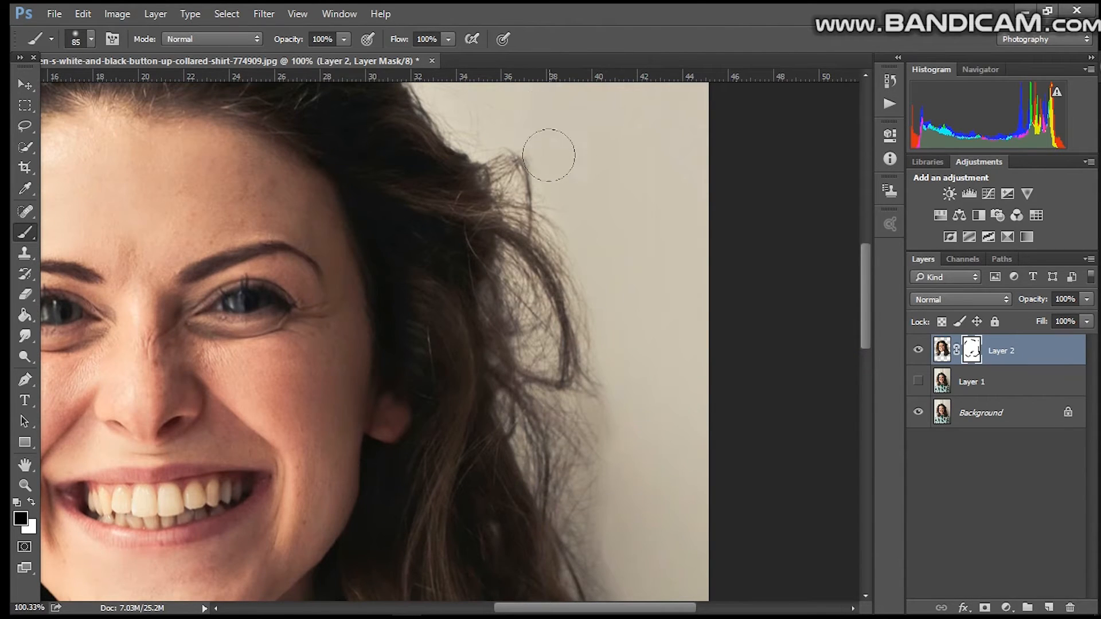
mouse_move(866, 316)
left_mouse_down()
mouse_move(857, 257)
mouse_move(863, 268)
left_mouse_up()
left_click(20, 607)
type("70")
key("Return")
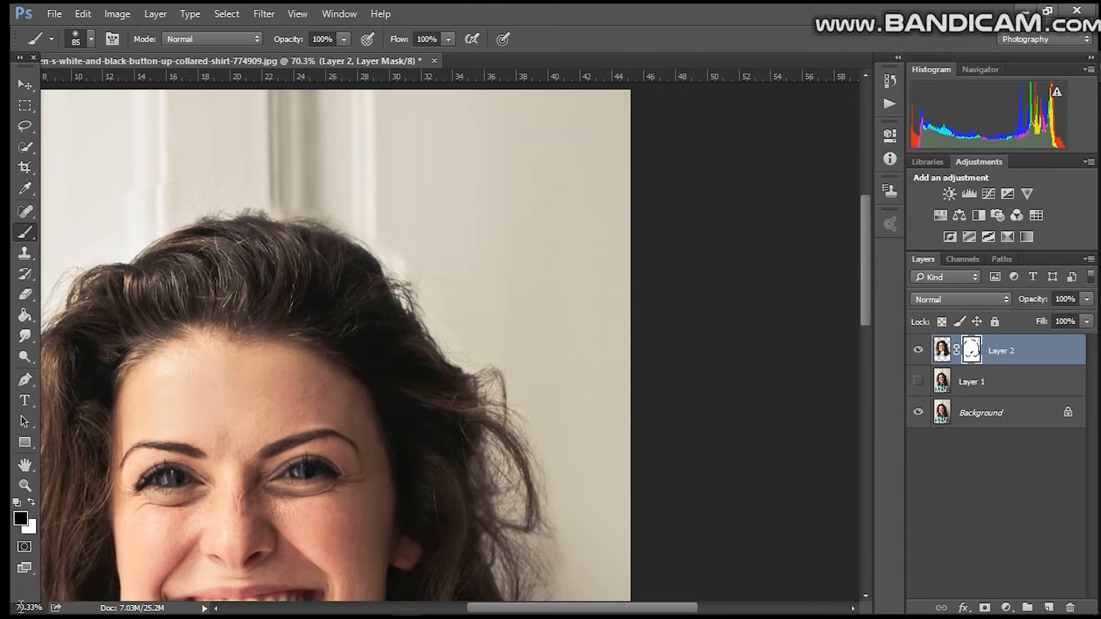
left_click_drag(869, 312, 871, 381)
left_click(22, 607)
type("6")
key("Return")
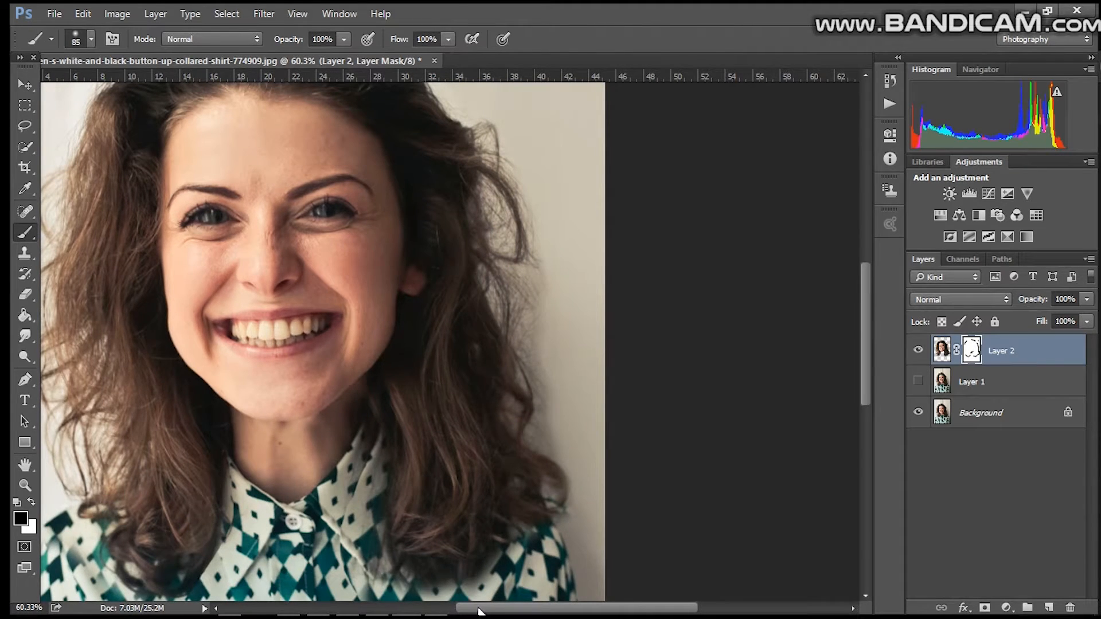
left_click_drag(481, 609, 432, 609)
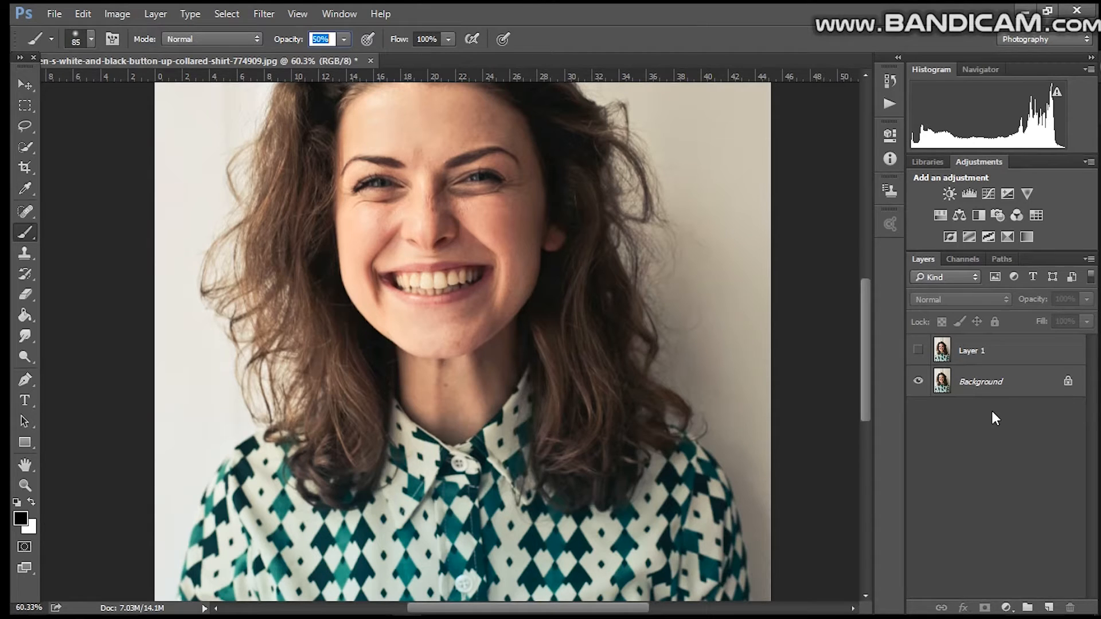
Step: Open Liquify on Layer 1, try a Bloat click on the hair, undo it and apply the filter
left_click(978, 352)
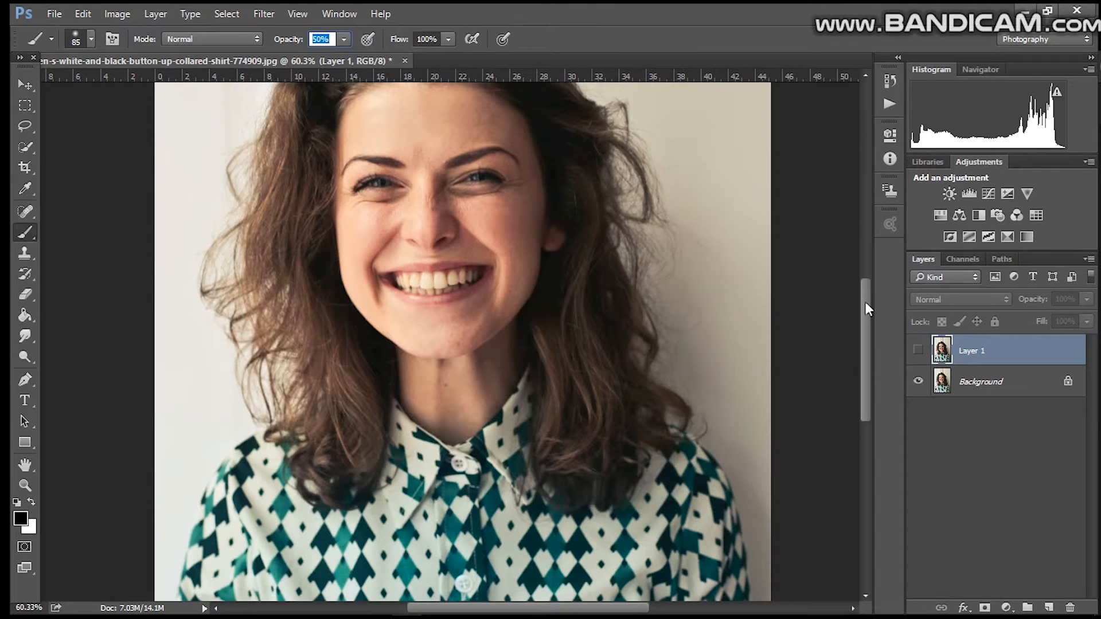
left_click_drag(866, 303, 860, 276)
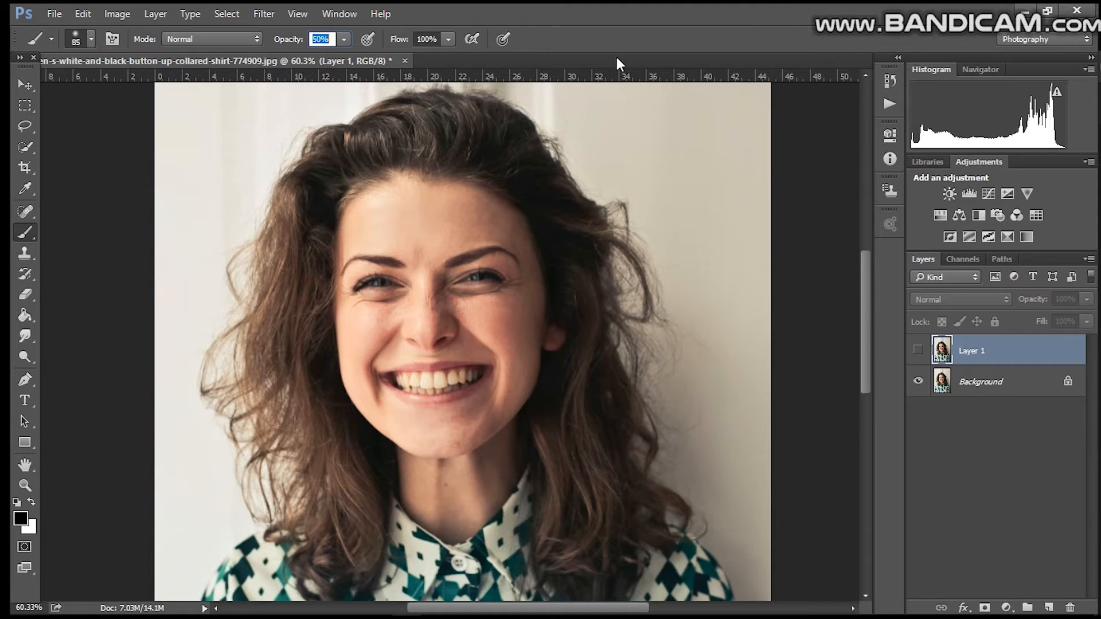
left_click(261, 14)
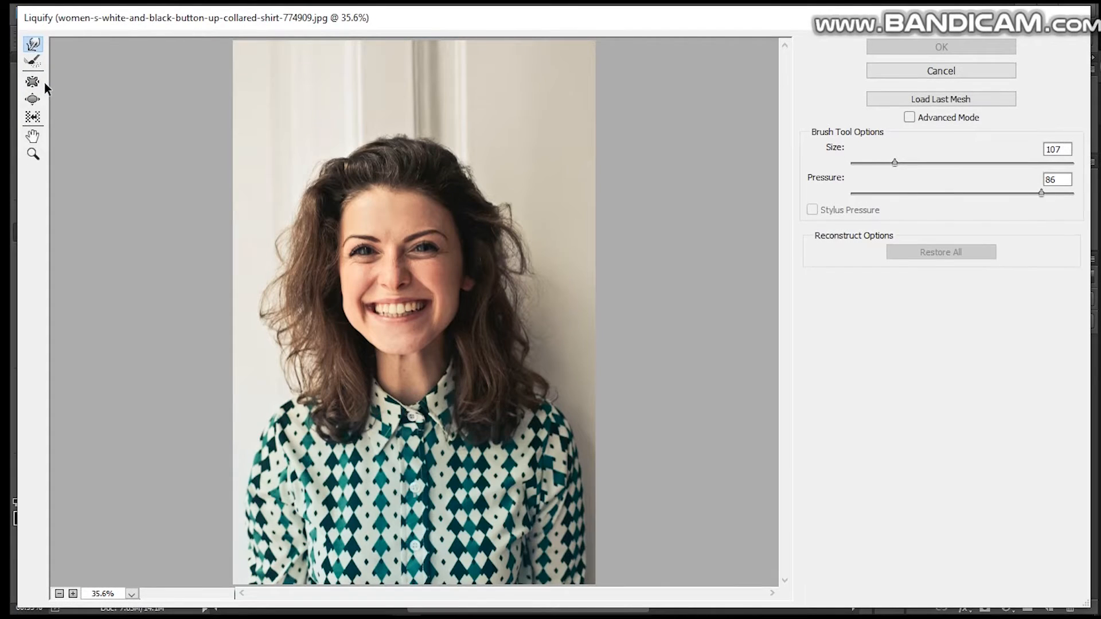
left_click(32, 99)
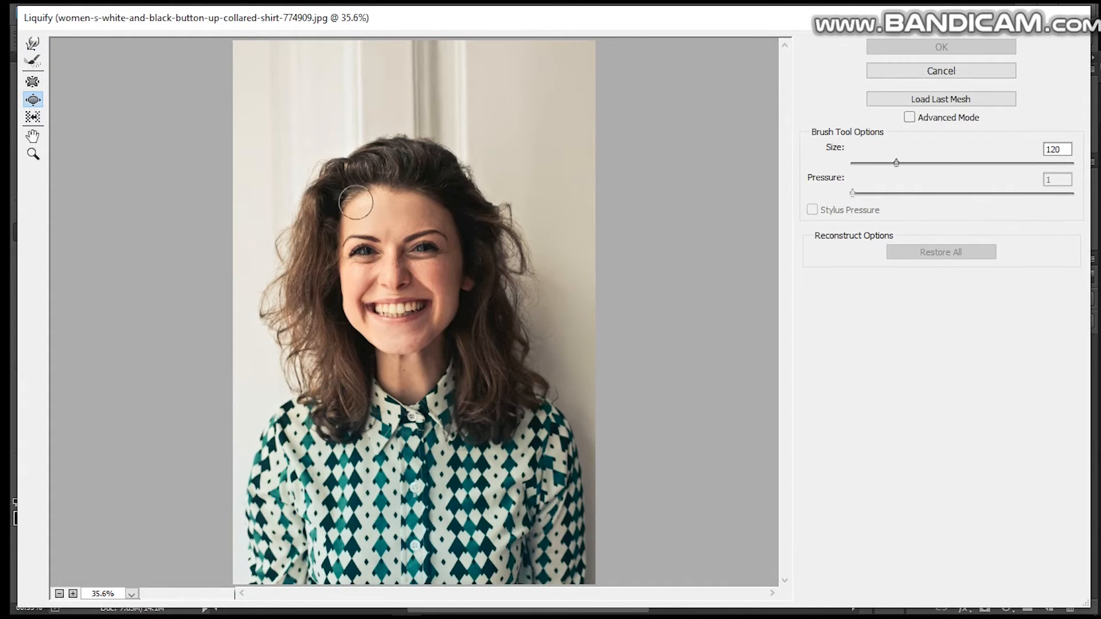
left_click(373, 206)
key("ctrl+z")
left_click(33, 82)
left_click(33, 99)
left_click(33, 62)
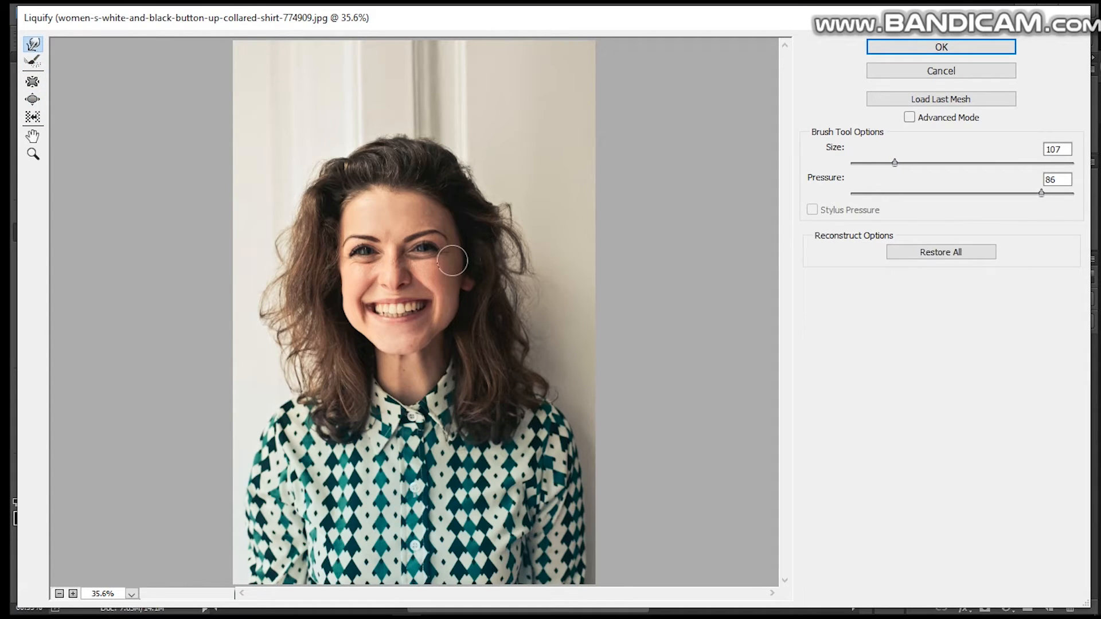
left_click(896, 49)
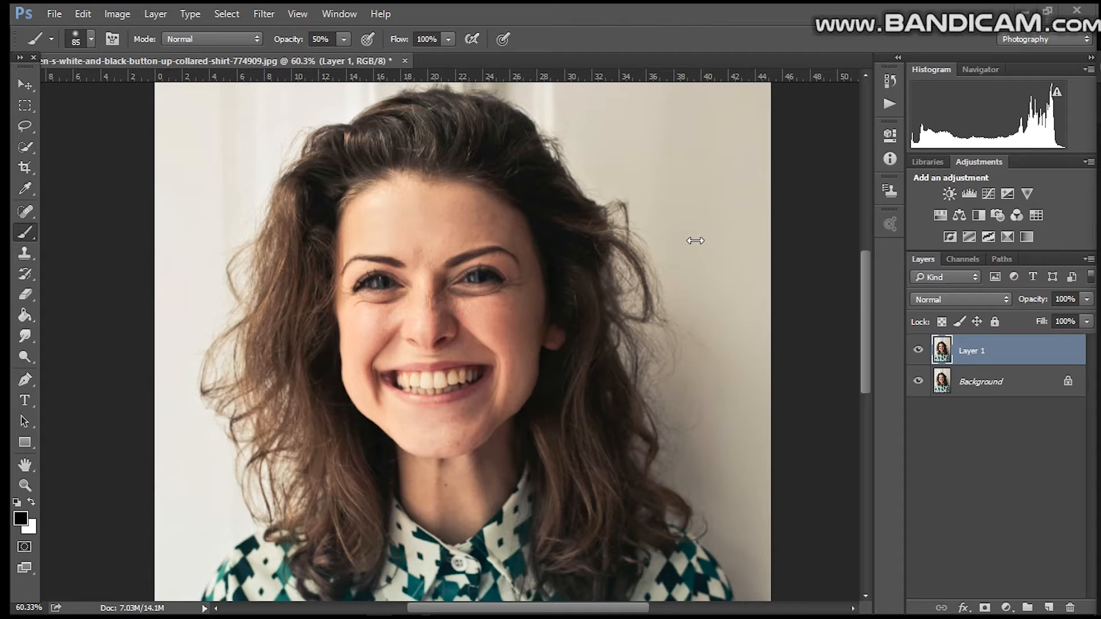
Step: Switch to the Mixer Brush tool and choose the Wet blending preset
right_click(22, 235)
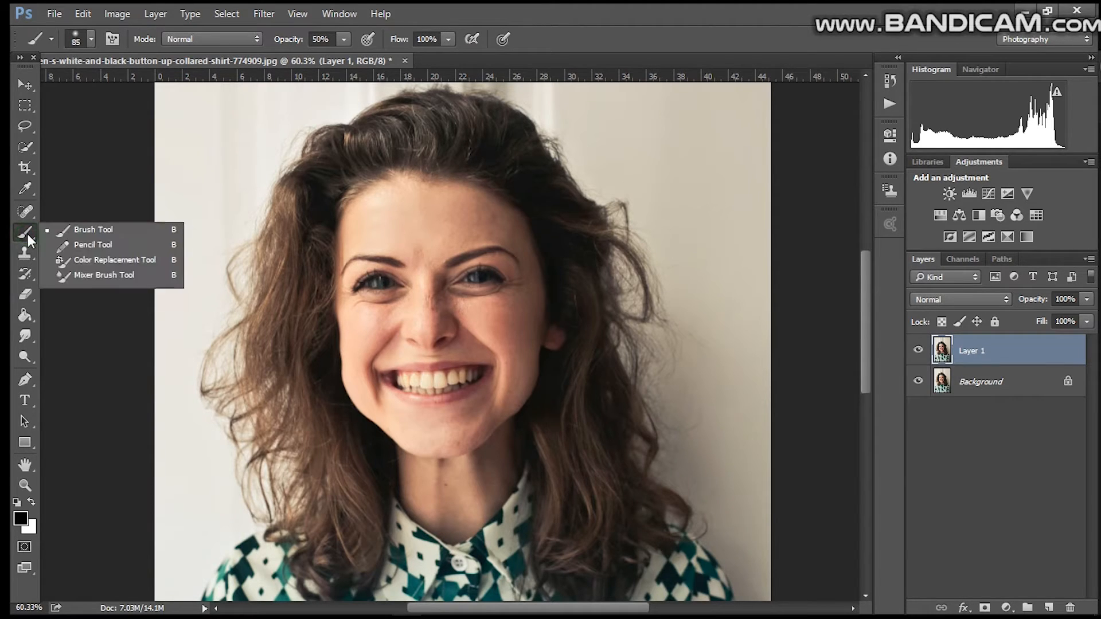
left_click(105, 274)
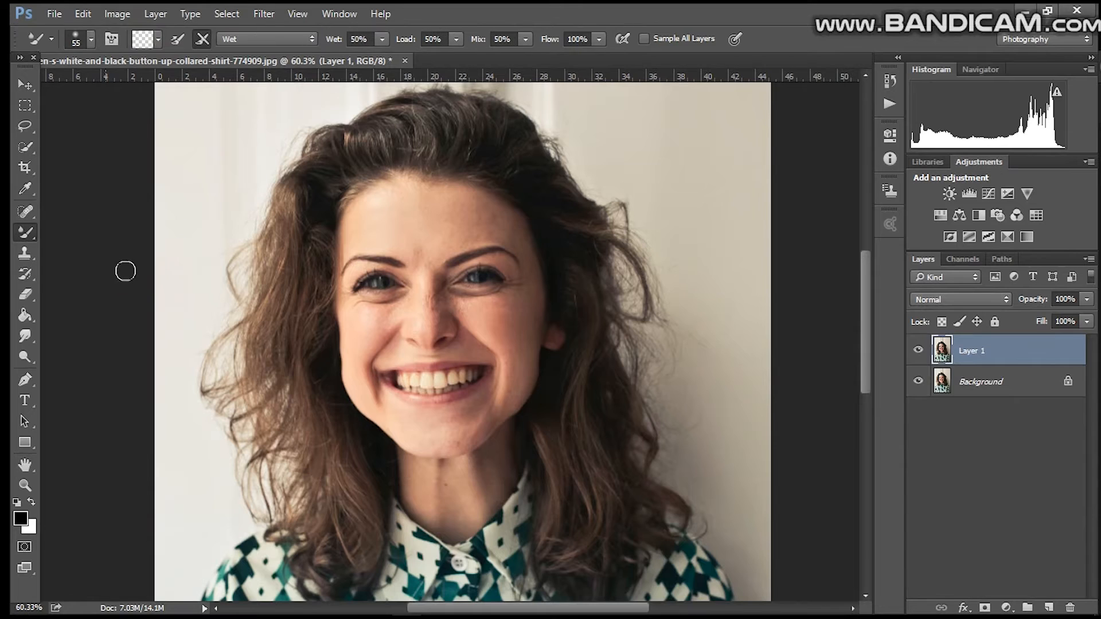
left_click(20, 608)
type("100")
key("Return")
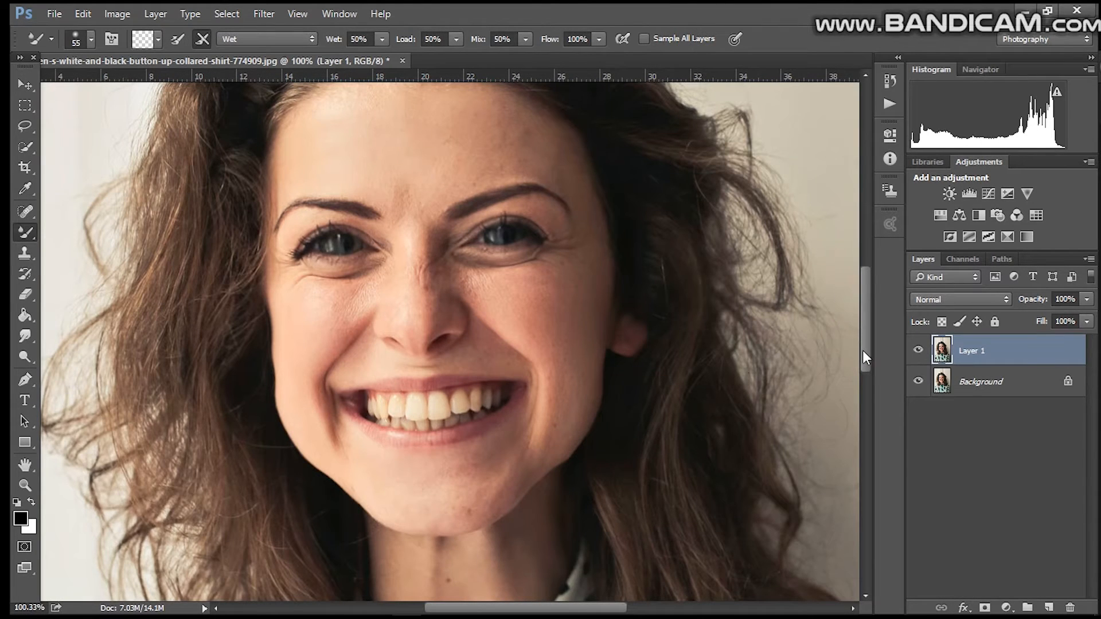
left_click_drag(863, 351, 865, 304)
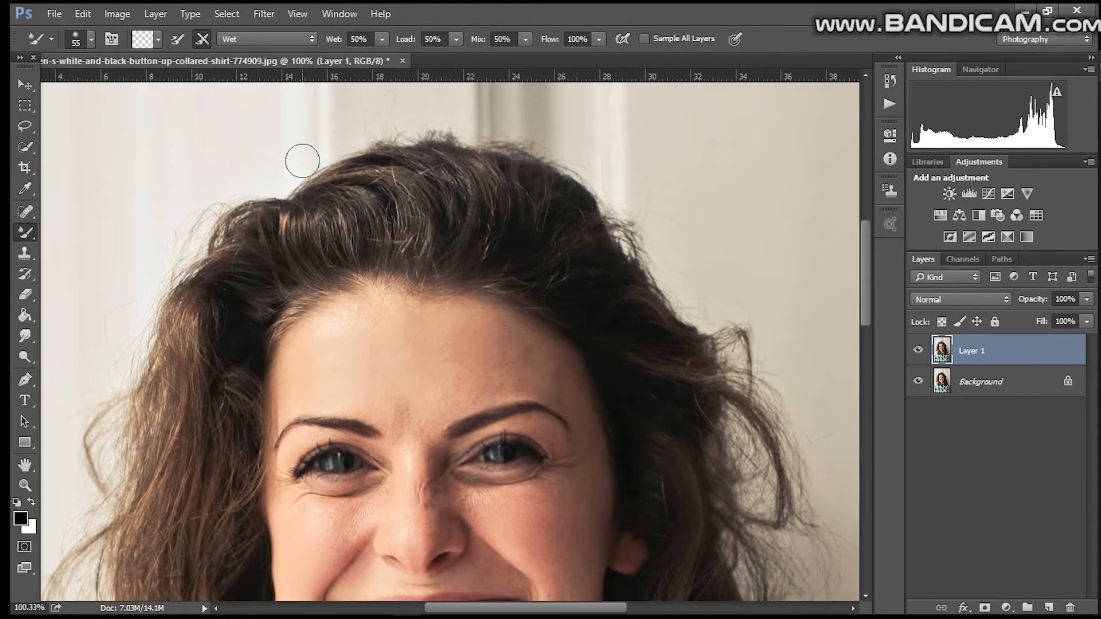
left_click_drag(860, 244, 863, 287)
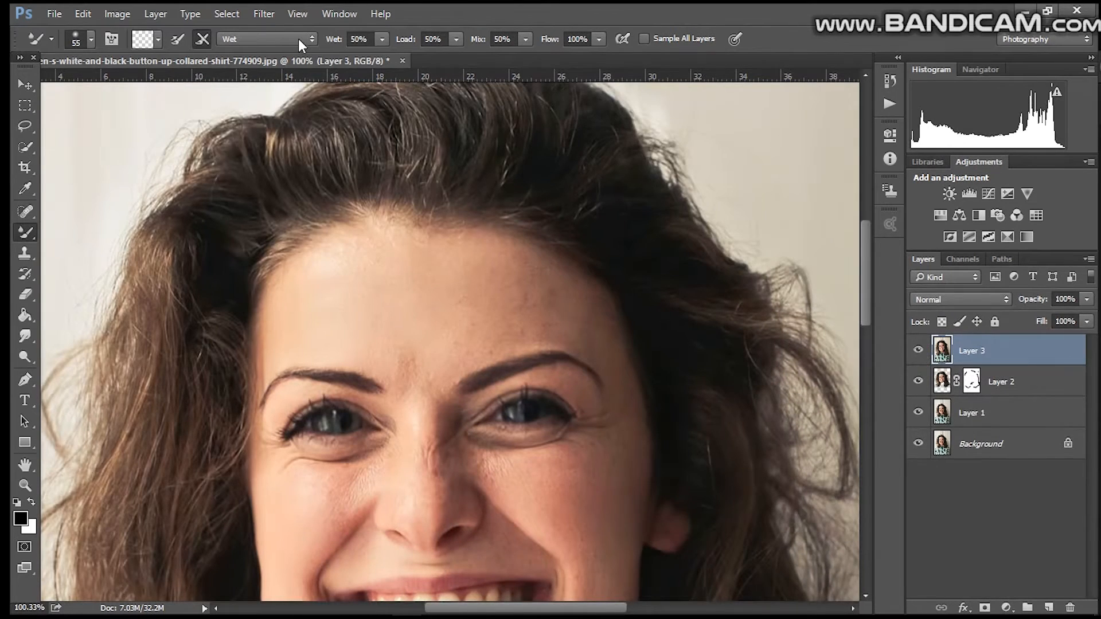
left_click(301, 38)
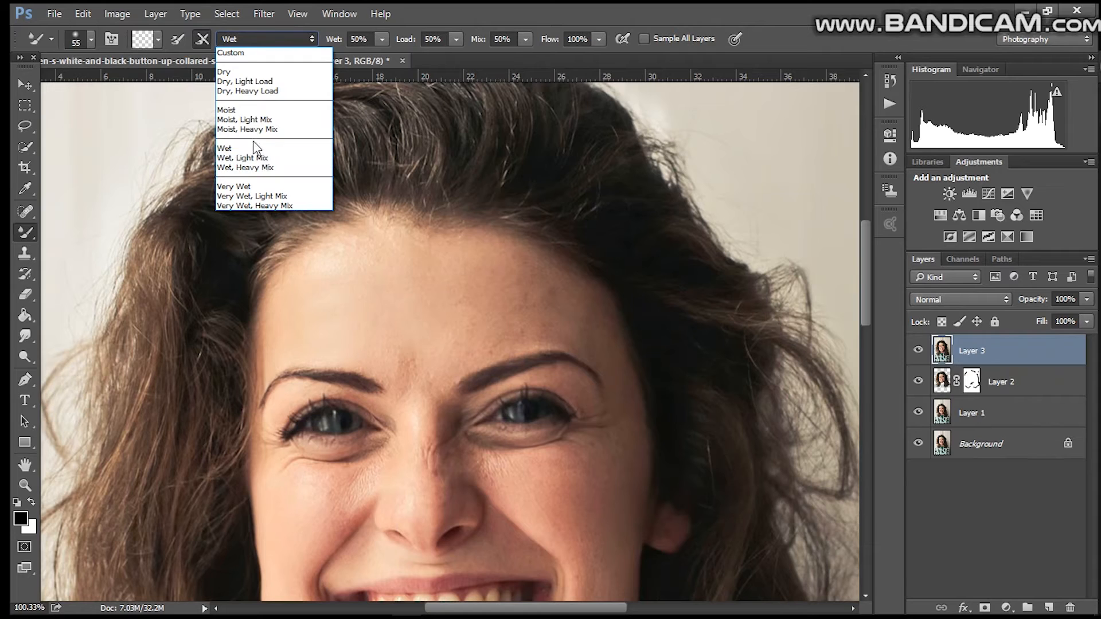
left_click(267, 148)
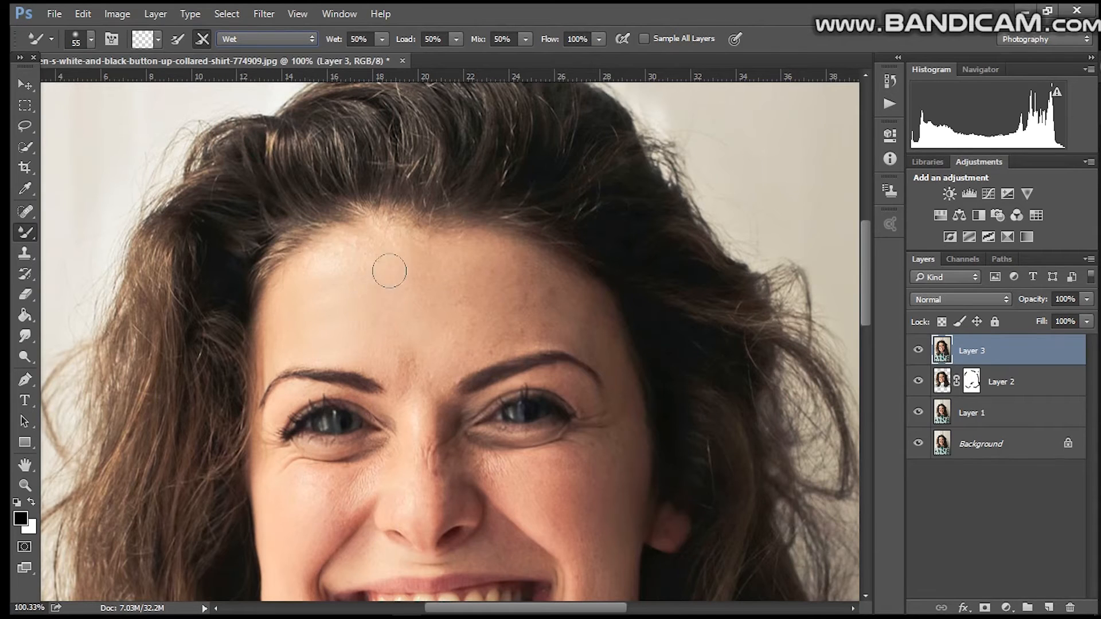
Step: Smooth the forehead skin with Mixer Brush strokes on Layer 3
left_click_drag(416, 253, 437, 346)
left_click_drag(423, 249, 460, 351)
left_click_drag(472, 278, 477, 346)
mouse_move(487, 253)
left_mouse_down()
mouse_move(516, 356)
mouse_move(544, 344)
left_mouse_up()
left_click_drag(539, 260, 574, 339)
left_click_drag(580, 280, 607, 337)
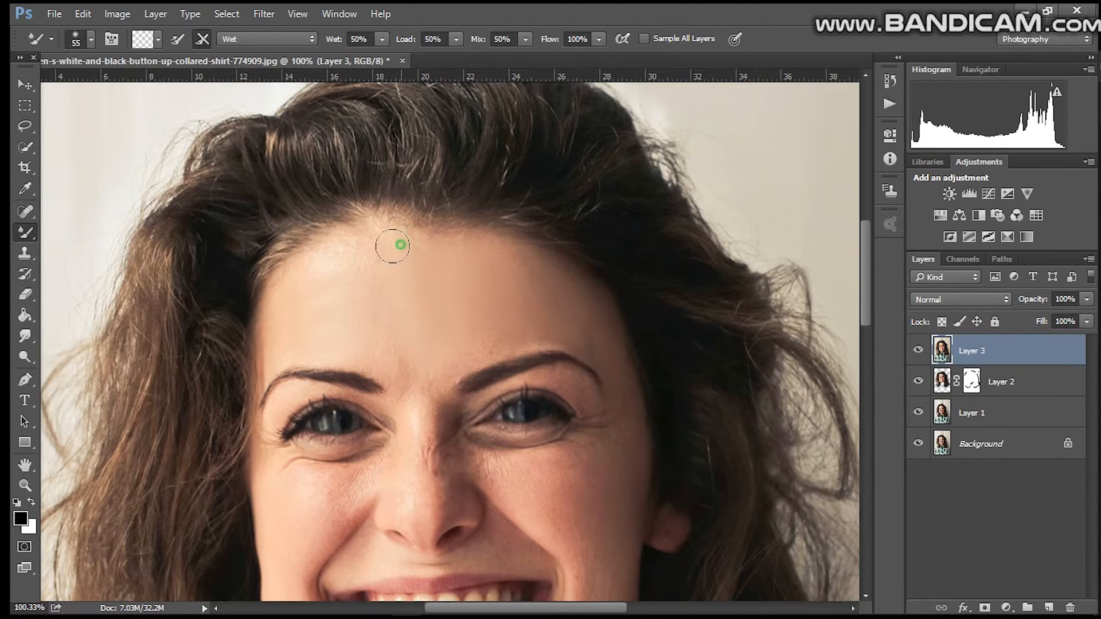
left_click_drag(342, 254, 380, 346)
left_click_drag(382, 277, 415, 382)
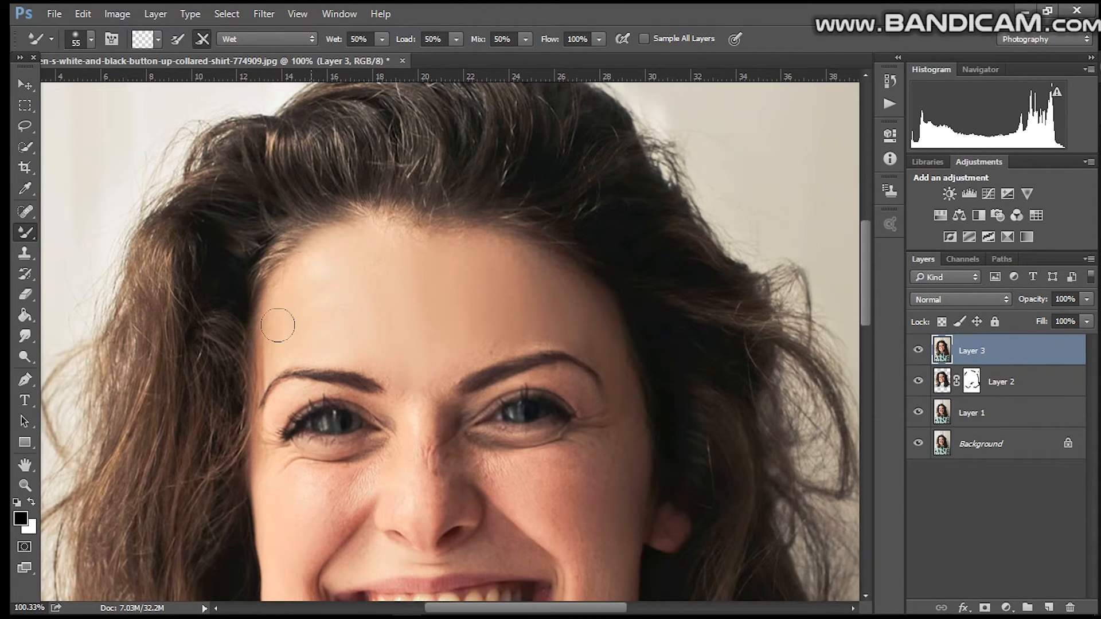
mouse_move(285, 288)
left_mouse_down()
mouse_move(270, 346)
mouse_move(313, 340)
mouse_move(391, 369)
mouse_move(312, 361)
left_mouse_up()
mouse_move(385, 367)
left_mouse_down()
mouse_move(339, 351)
mouse_move(279, 351)
left_mouse_up()
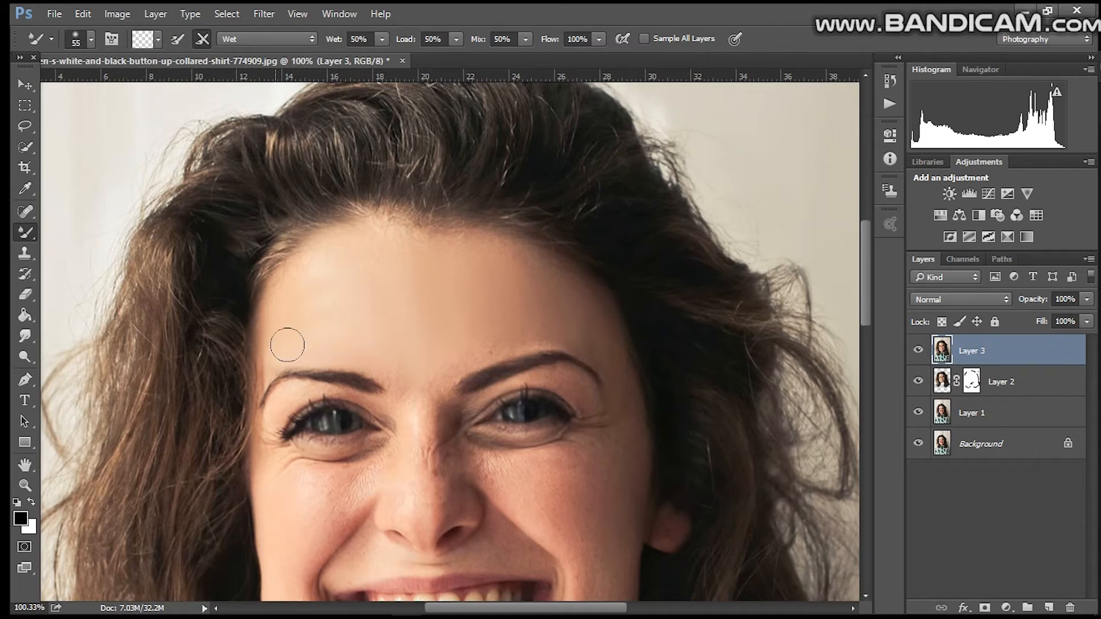
mouse_move(450, 361)
left_mouse_down()
mouse_move(514, 336)
mouse_move(449, 373)
mouse_move(488, 346)
mouse_move(552, 334)
mouse_move(555, 313)
mouse_move(531, 308)
mouse_move(515, 284)
left_mouse_up()
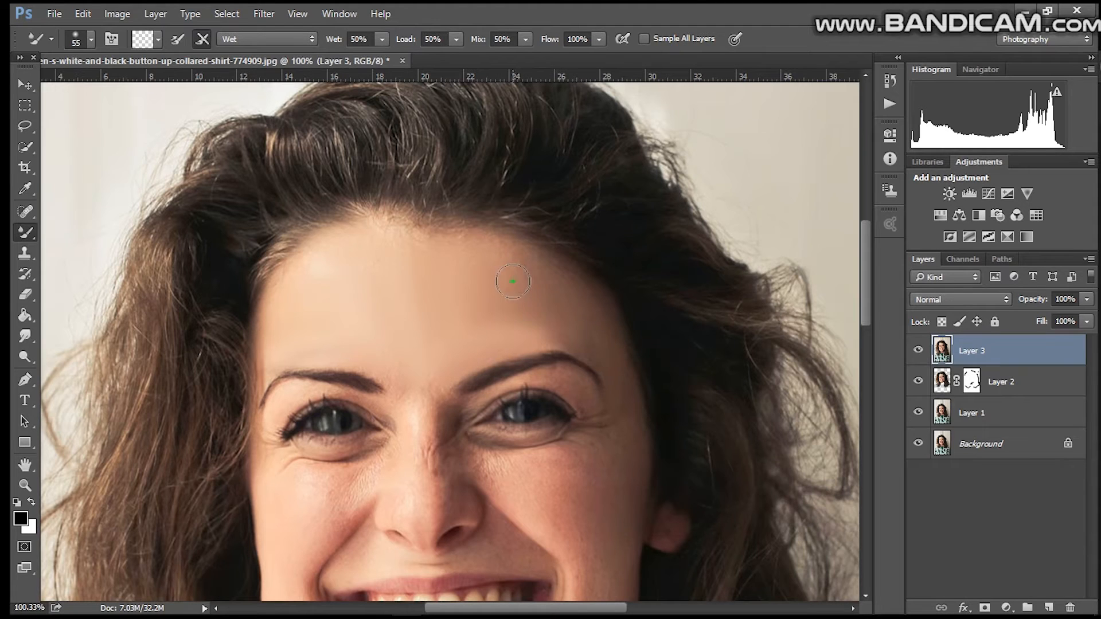
Step: Set the Mixer Brush size to 44 px and smooth the skin on the cheek below the left eye
left_click_drag(870, 267, 872, 292)
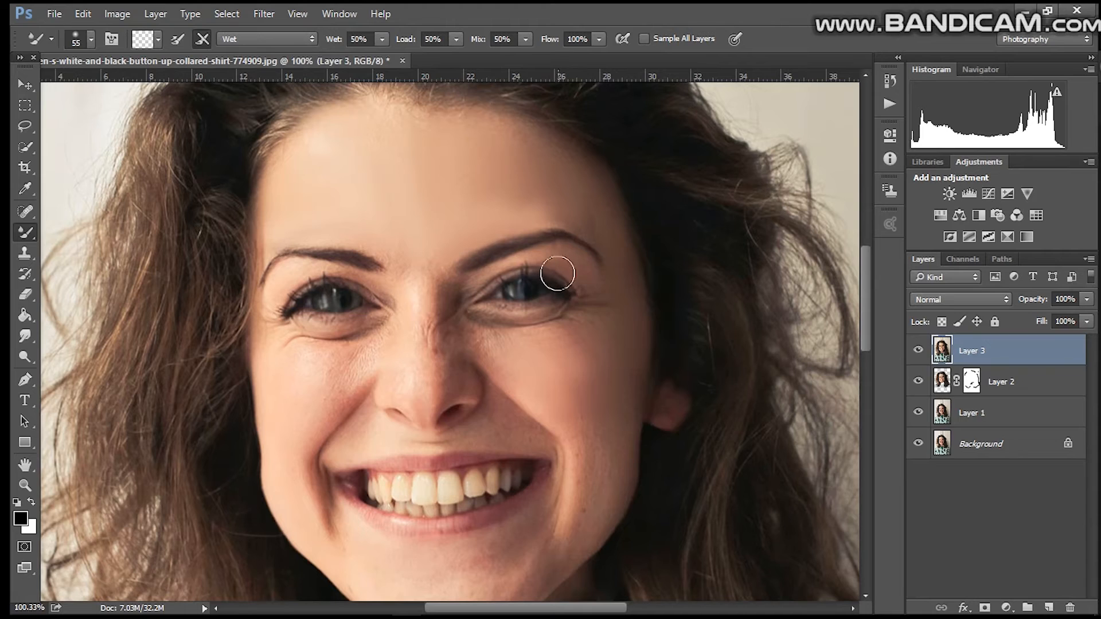
left_click(92, 40)
left_click_drag(123, 87, 119, 90)
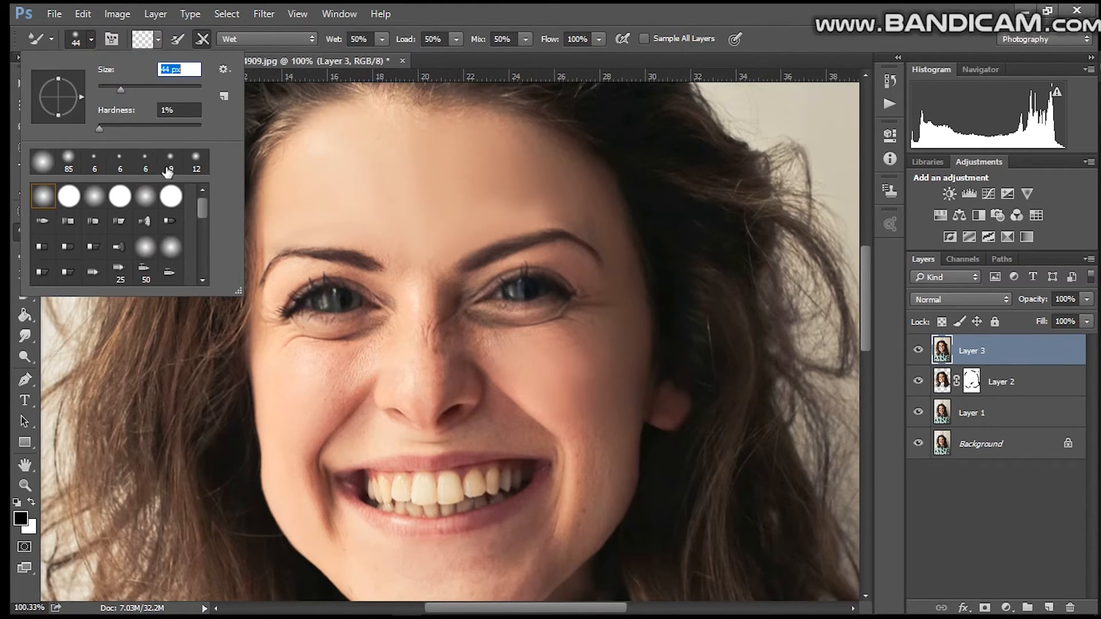
left_click(287, 363)
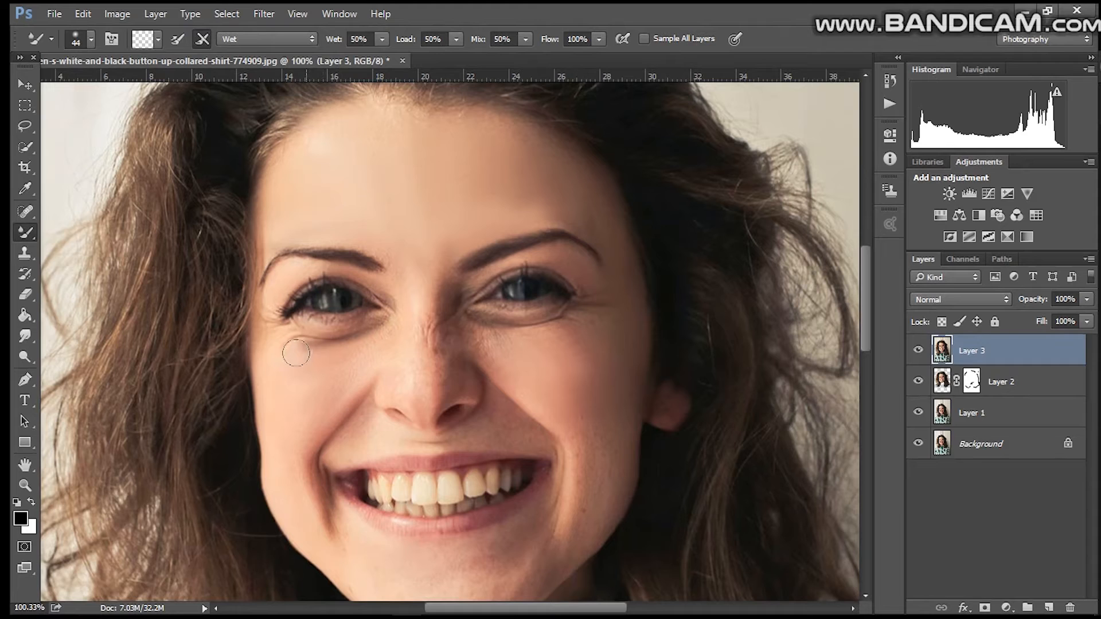
mouse_move(306, 346)
left_mouse_down()
mouse_move(347, 351)
mouse_move(334, 384)
mouse_move(297, 351)
mouse_move(335, 358)
mouse_move(341, 345)
mouse_move(325, 371)
mouse_move(278, 364)
left_mouse_up()
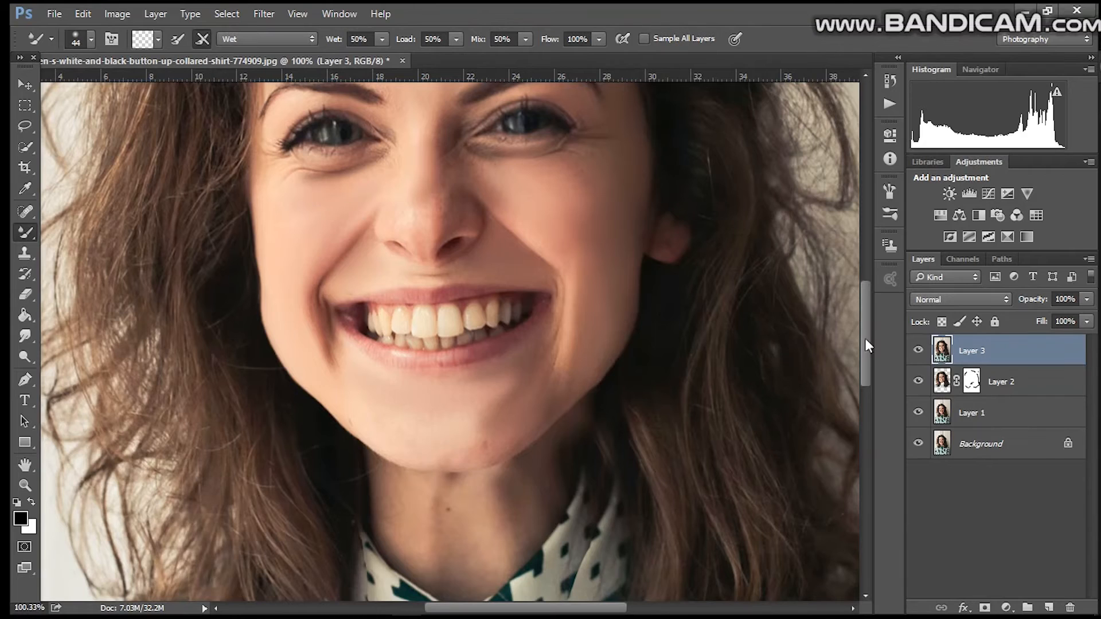
Step: Smooth the skin on the nose with a Mixer Brush stroke on Layer 3
left_click_drag(866, 339, 866, 325)
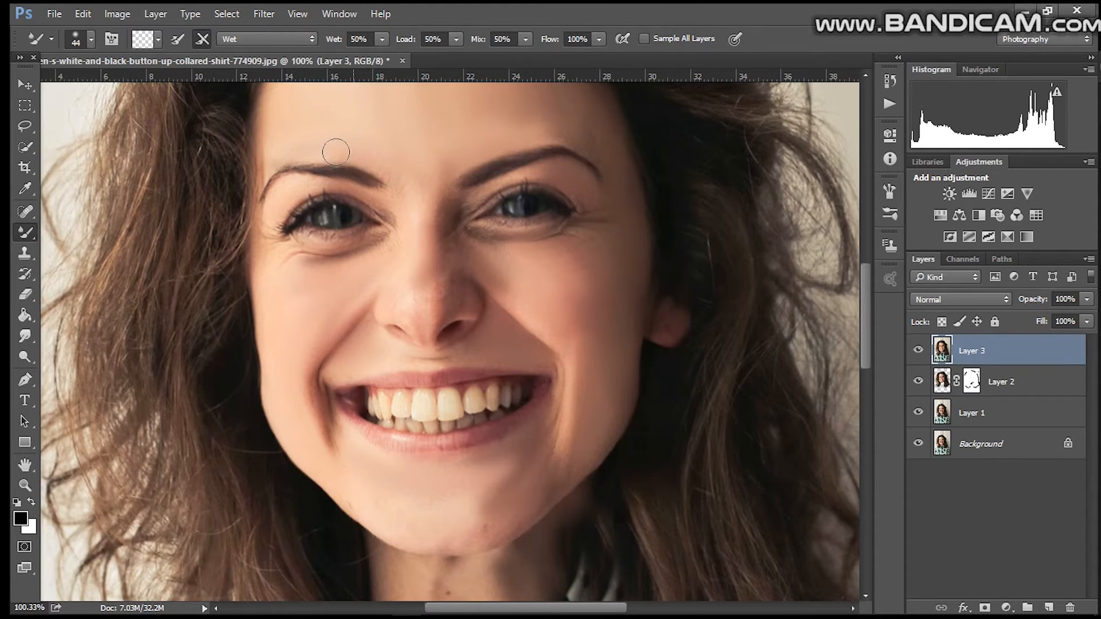
left_click_drag(868, 310, 865, 262)
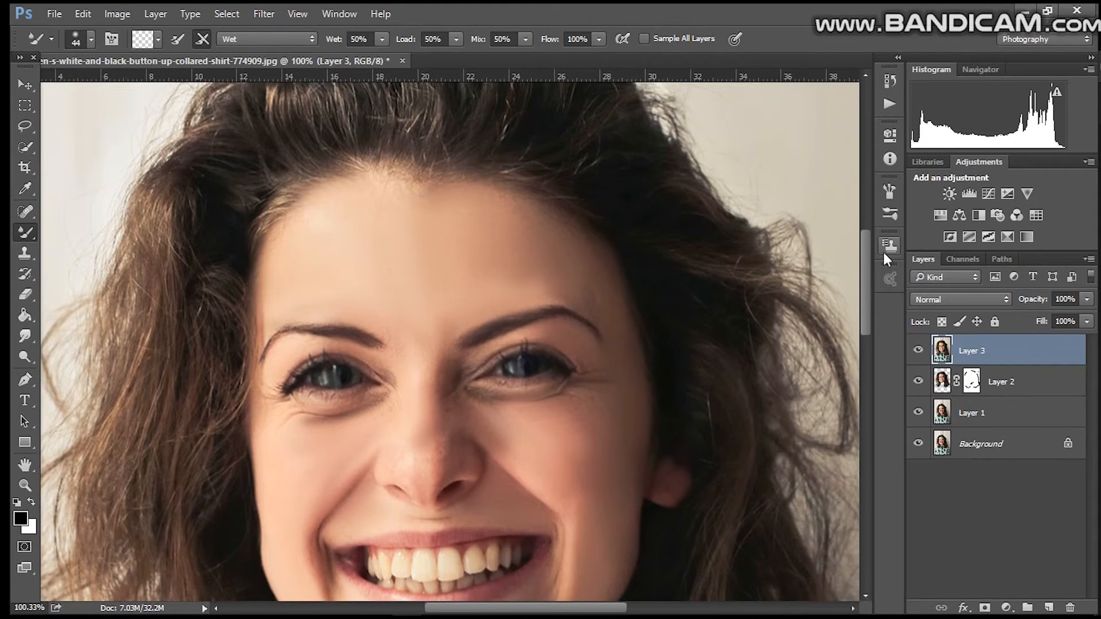
left_click_drag(864, 243, 859, 299)
mouse_move(447, 271)
left_mouse_down()
mouse_move(466, 263)
mouse_move(461, 278)
mouse_move(433, 286)
left_mouse_up()
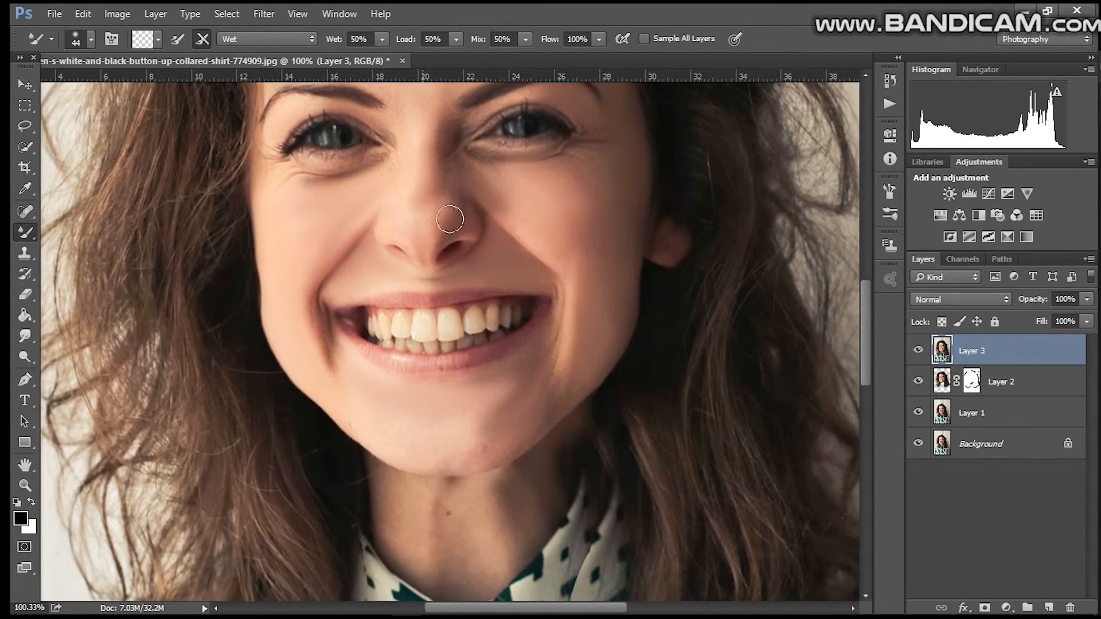
Step: Add a Curves adjustment layer and raise the midtone point to input 100, output 139
scroll(440, 595, "down", 3)
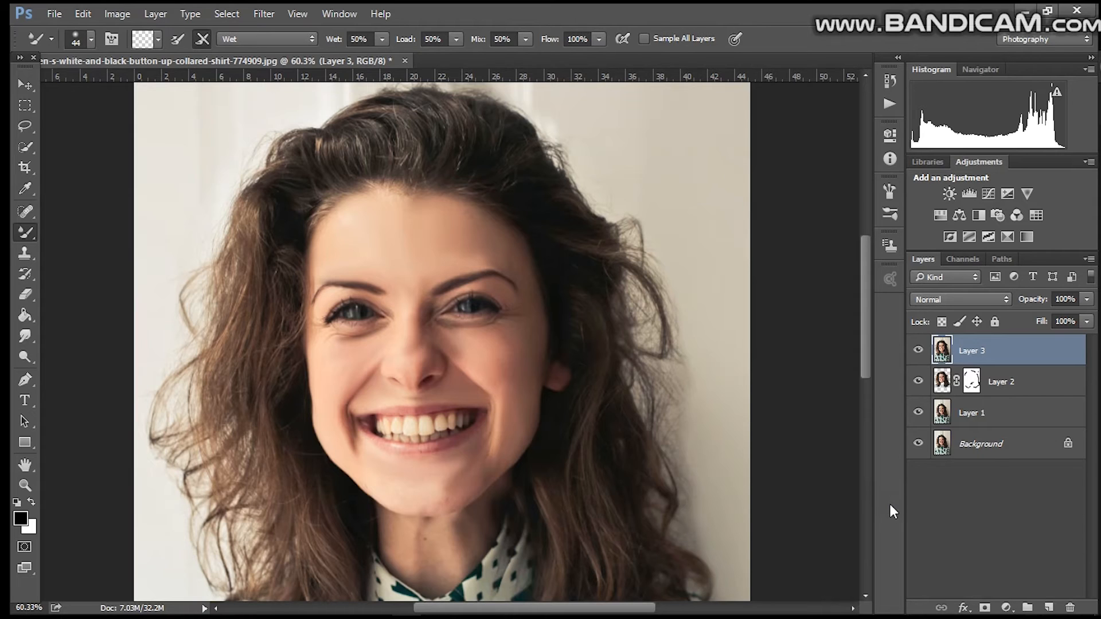
left_click(1008, 607)
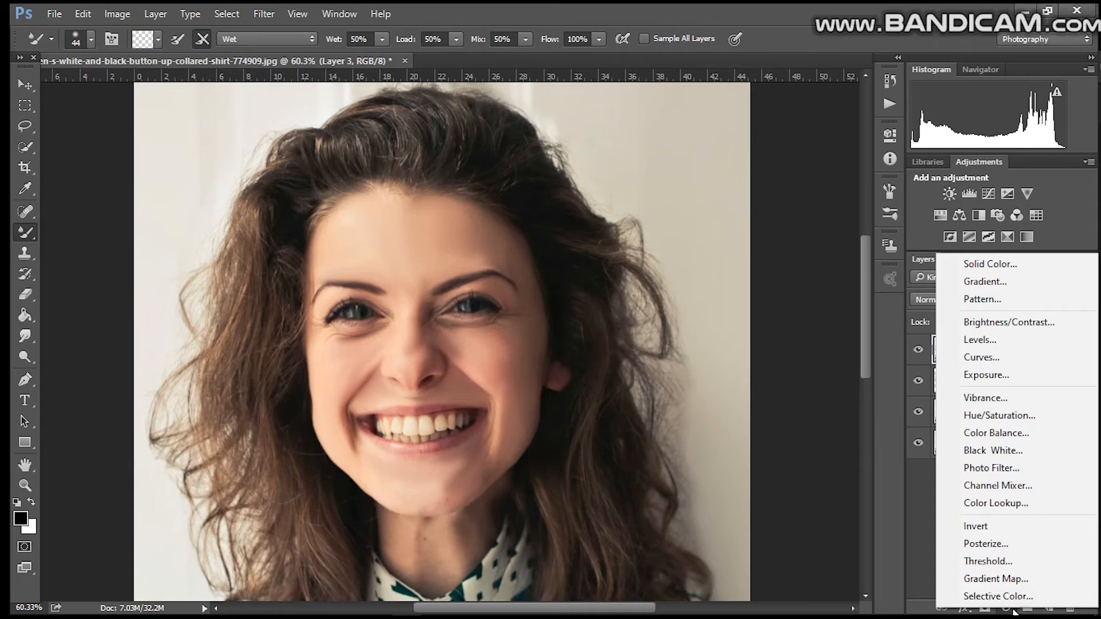
left_click(1003, 358)
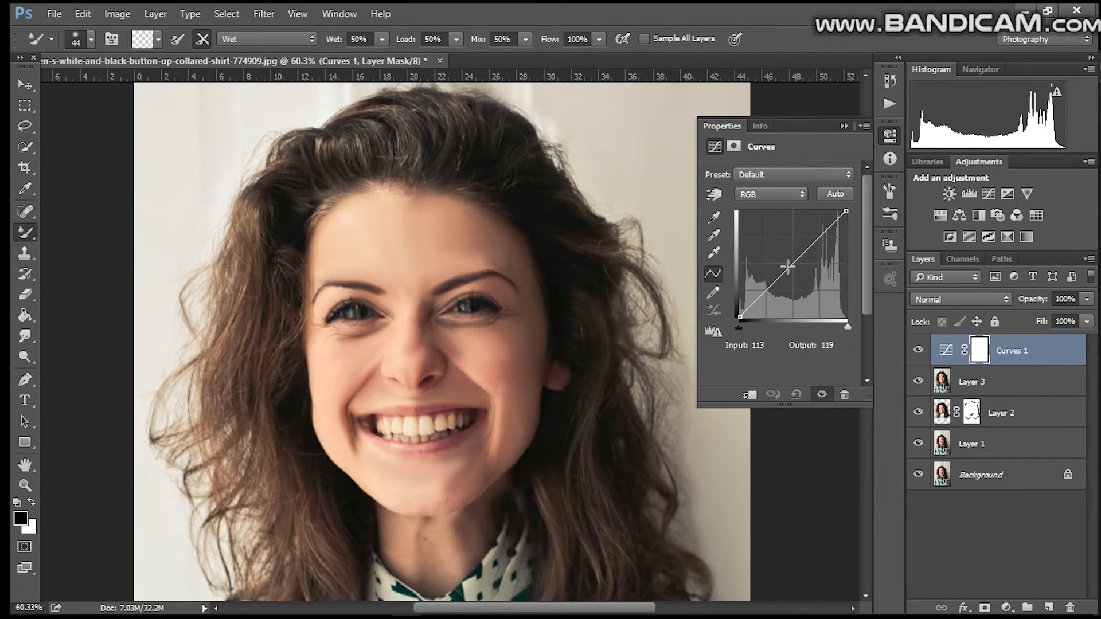
mouse_move(787, 266)
left_mouse_down()
mouse_move(774, 251)
mouse_move(782, 263)
left_mouse_up()
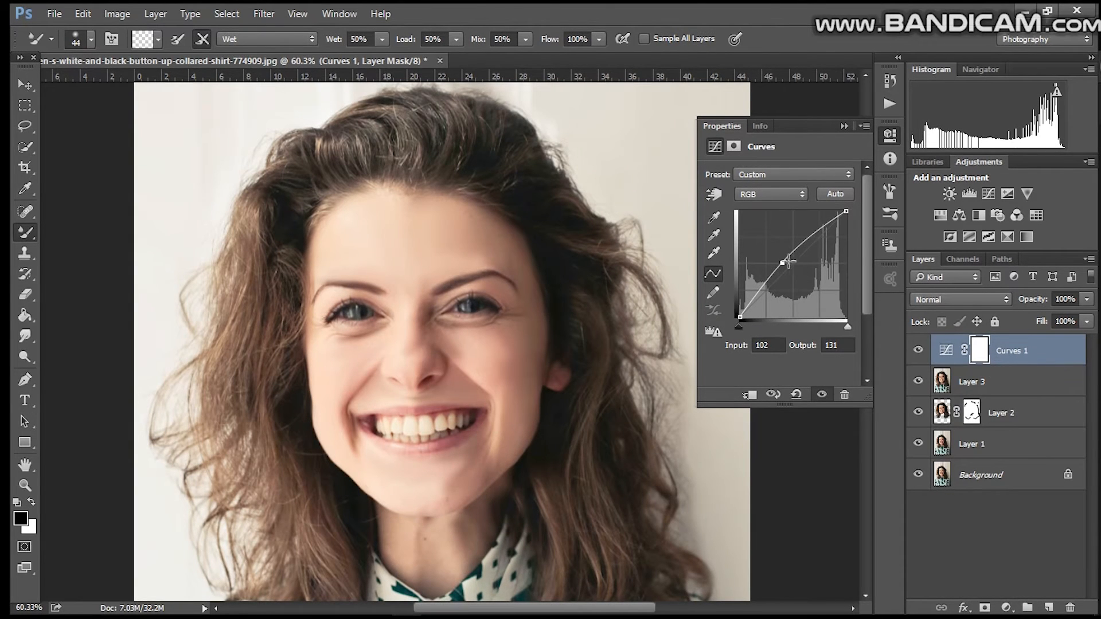
mouse_move(782, 266)
left_mouse_down()
mouse_move(791, 289)
mouse_move(781, 259)
left_mouse_up()
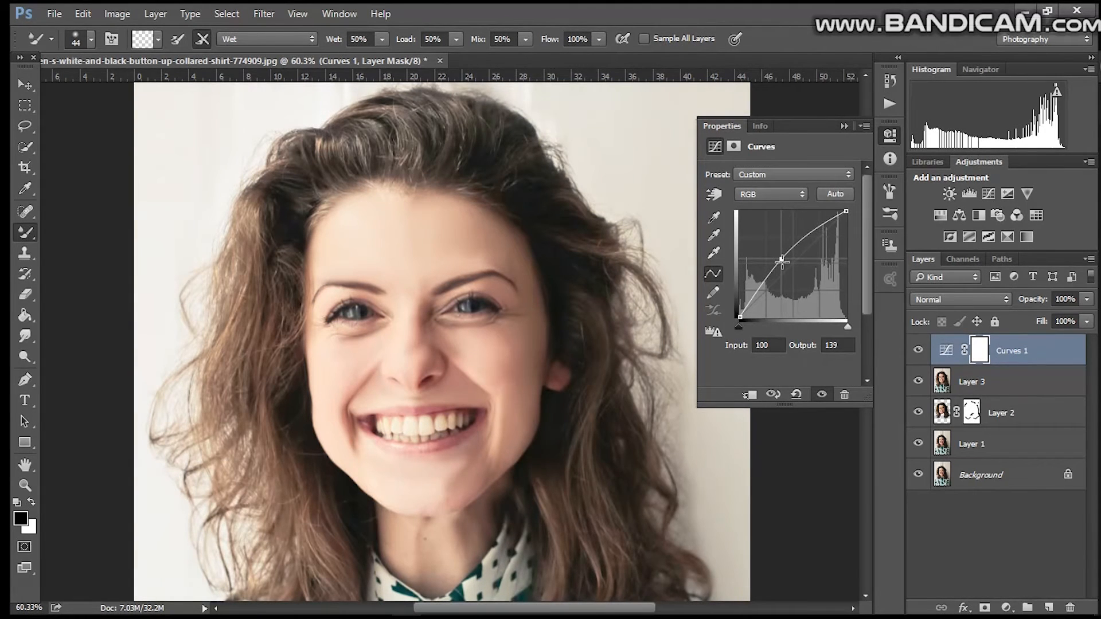
Step: Close the Curves properties and invert the Curves 1 layer mask to black
left_click(992, 355)
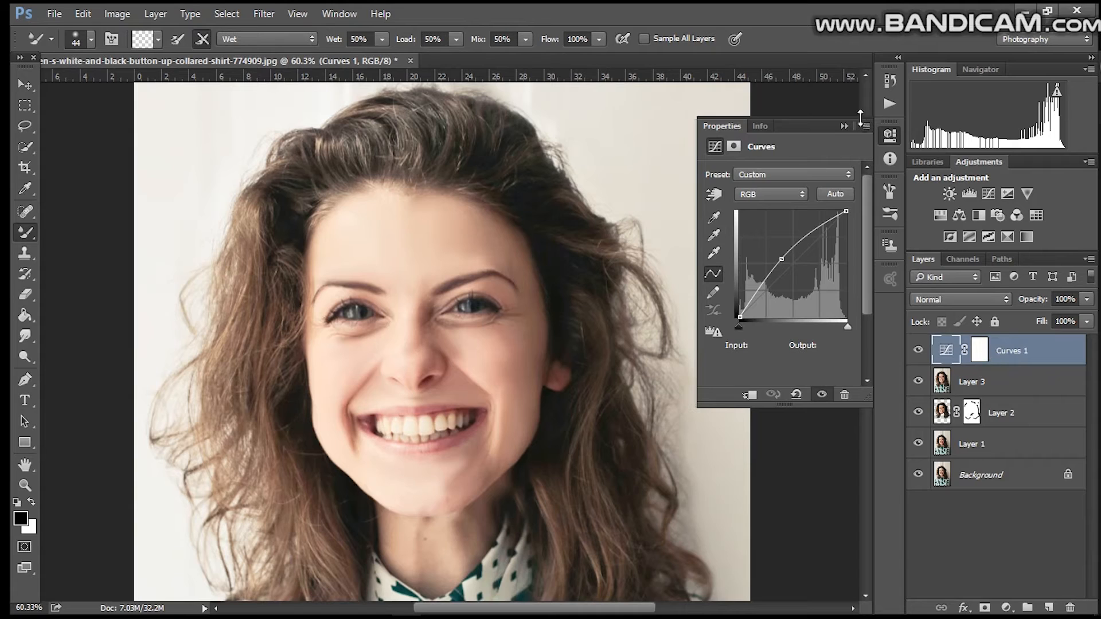
left_click(860, 118)
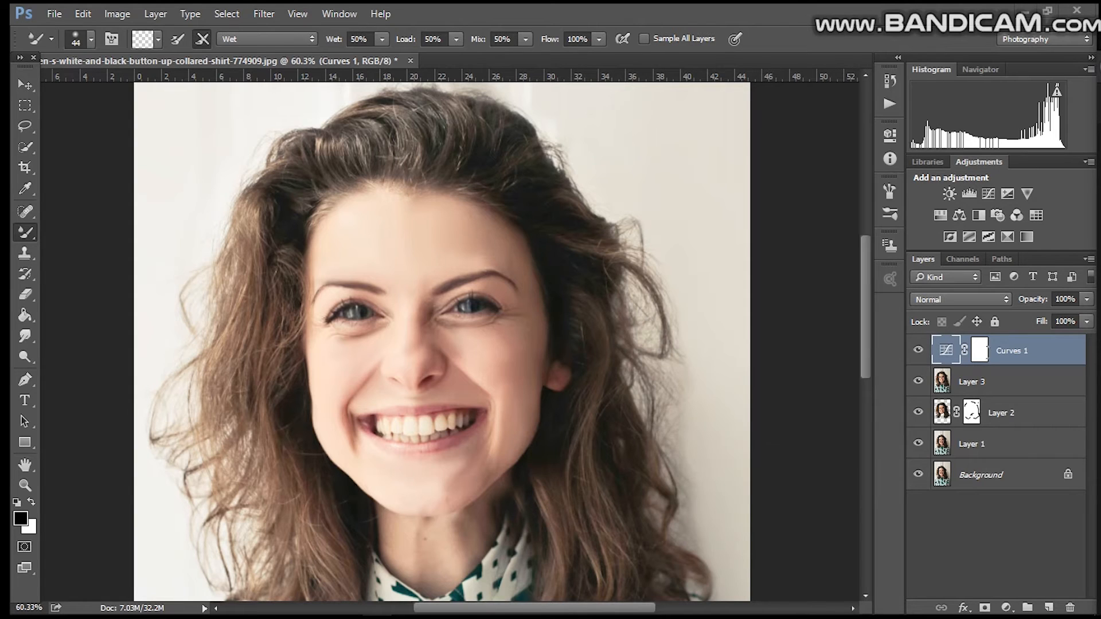
left_click(987, 356)
key("ctrl+i")
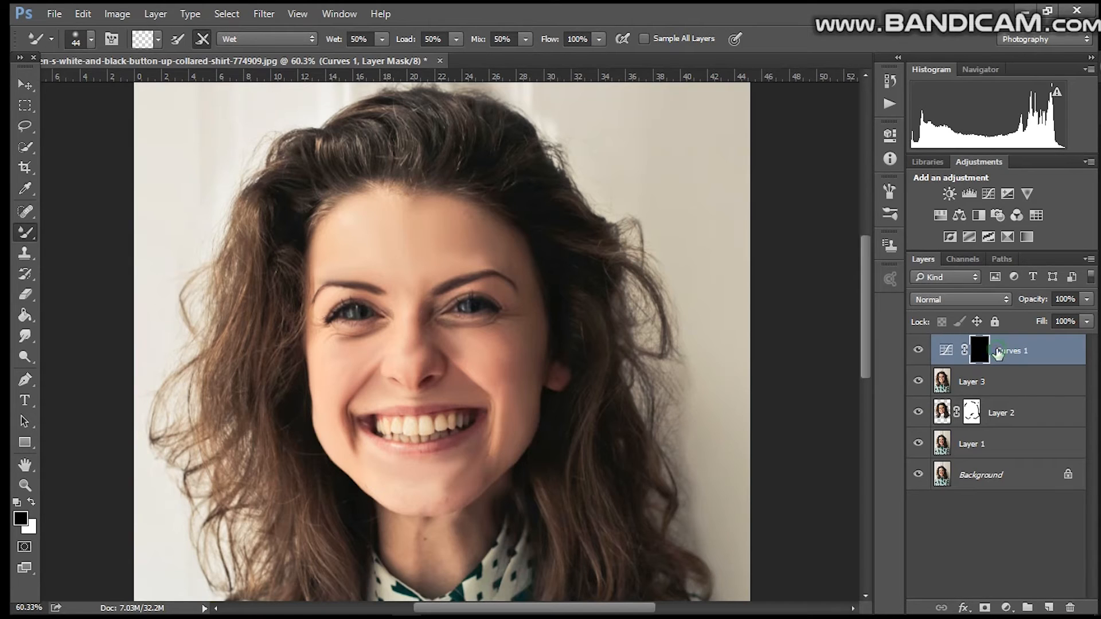
Step: Duplicate the Curves 1 adjustment layer
left_click(998, 350)
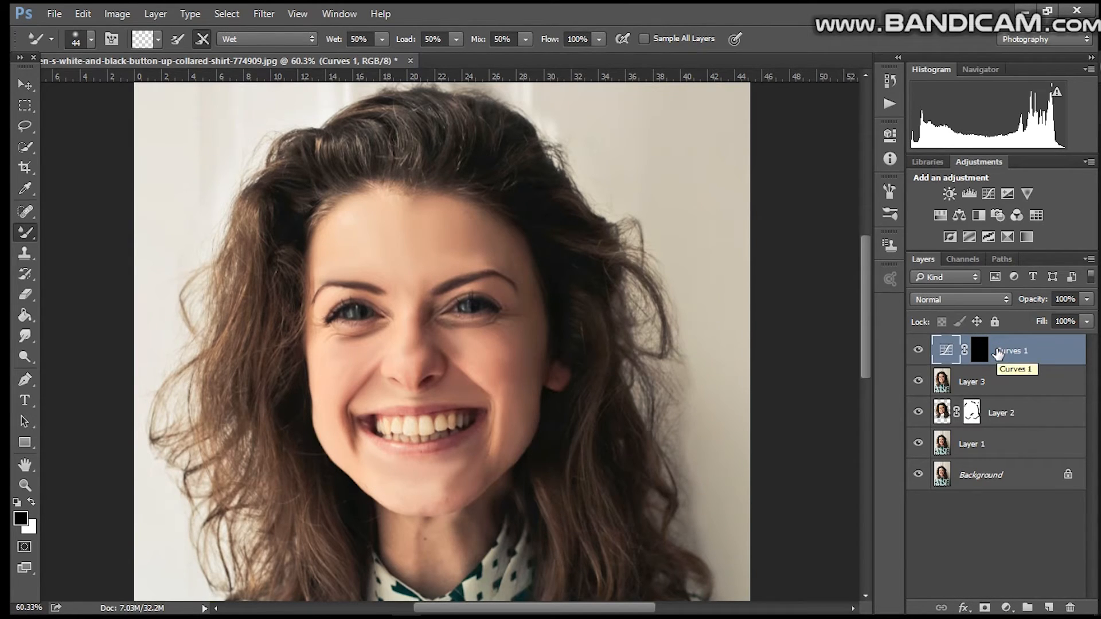
key("ctrl+j")
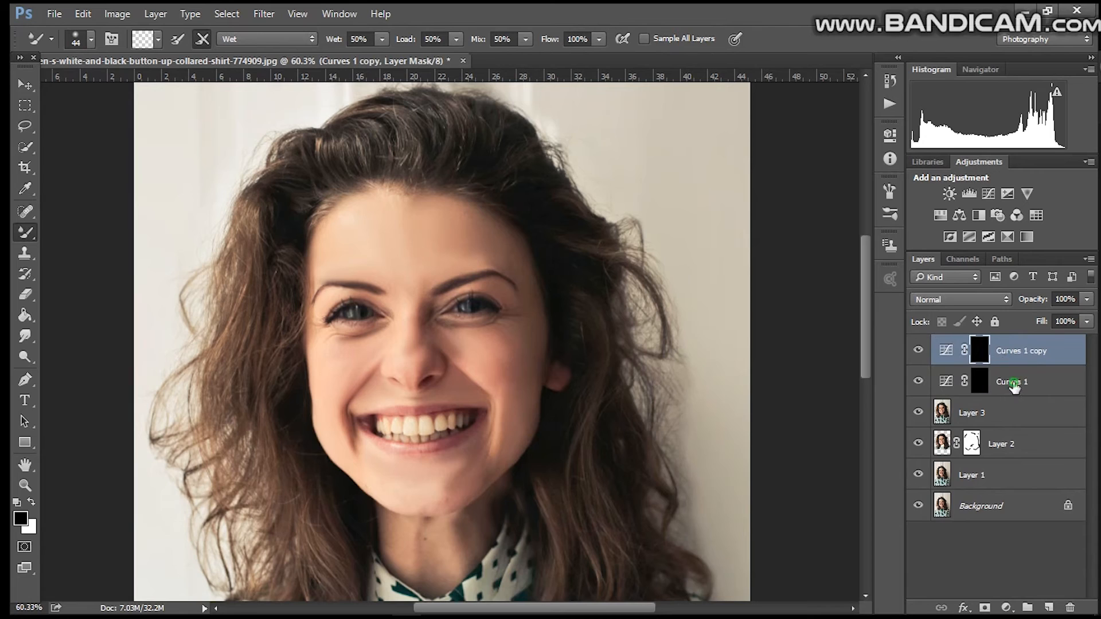
left_click(1013, 386)
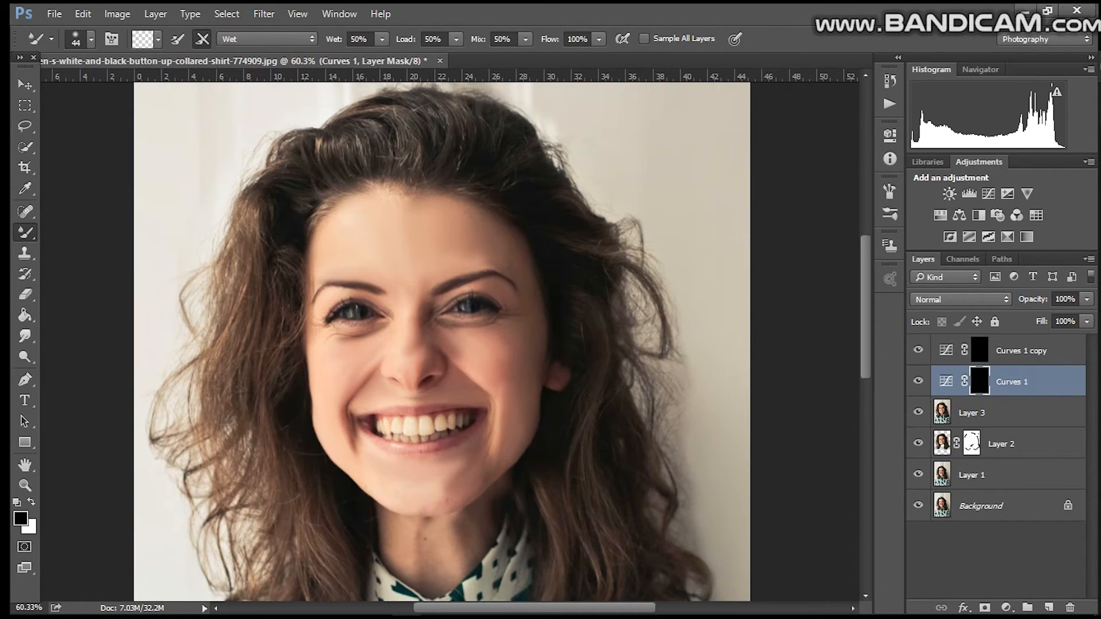
Step: Paint white at 50% opacity on the Curves 1 mask over the eyes to brighten them
left_click(1009, 350)
left_click(1003, 380)
left_click(32, 503)
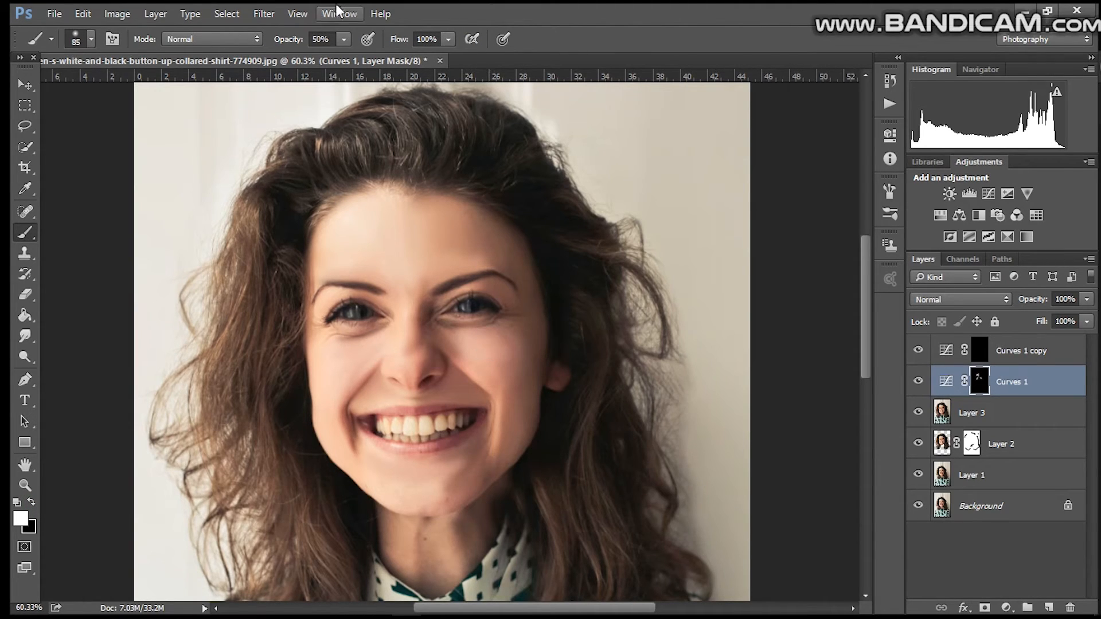
mouse_move(481, 344)
left_mouse_down()
mouse_move(504, 332)
mouse_move(514, 356)
left_mouse_up()
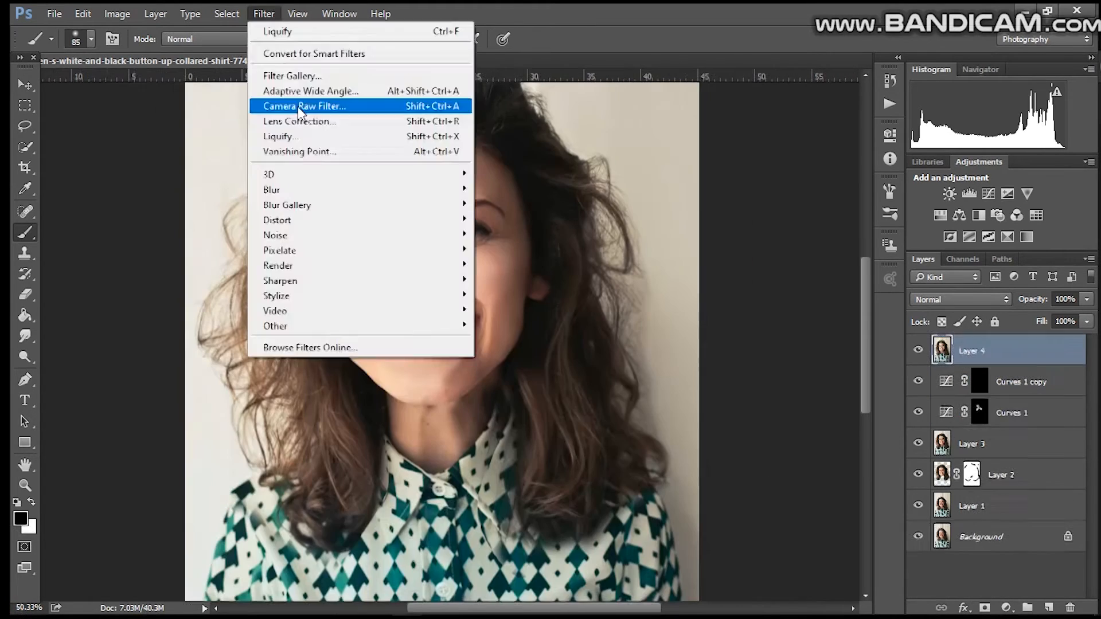
Step: Open Camera Raw and add a Highlight Priority vignette: amount -45, midpoint 43, roundness +38, feather 36, highlights 91
left_click(297, 107)
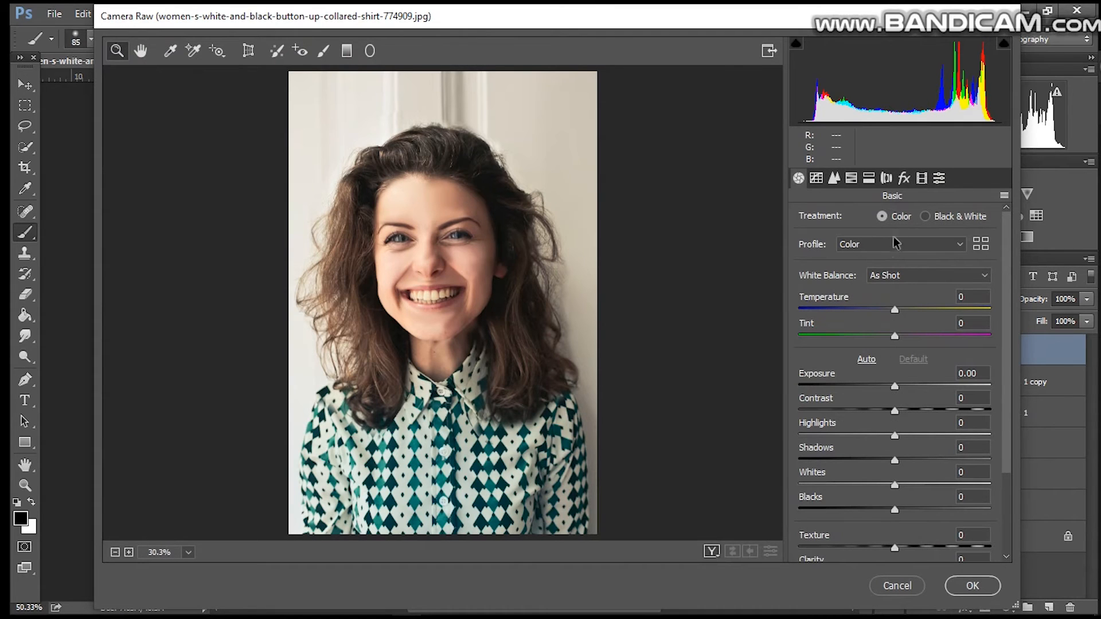
left_click(904, 177)
left_click_drag(892, 389, 855, 385)
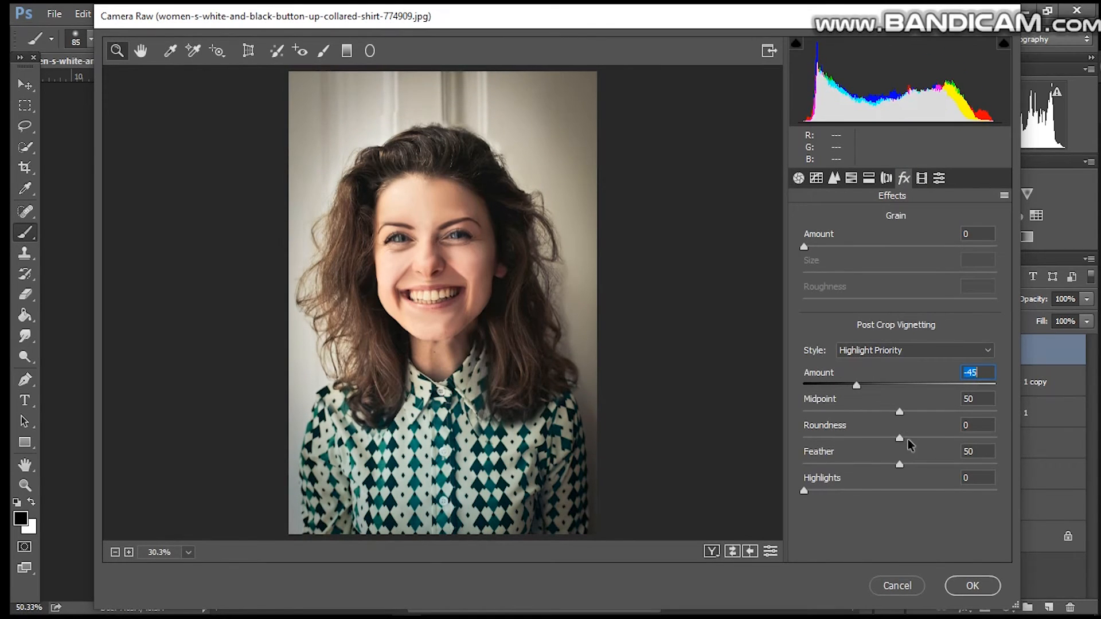
left_click_drag(899, 413, 868, 468)
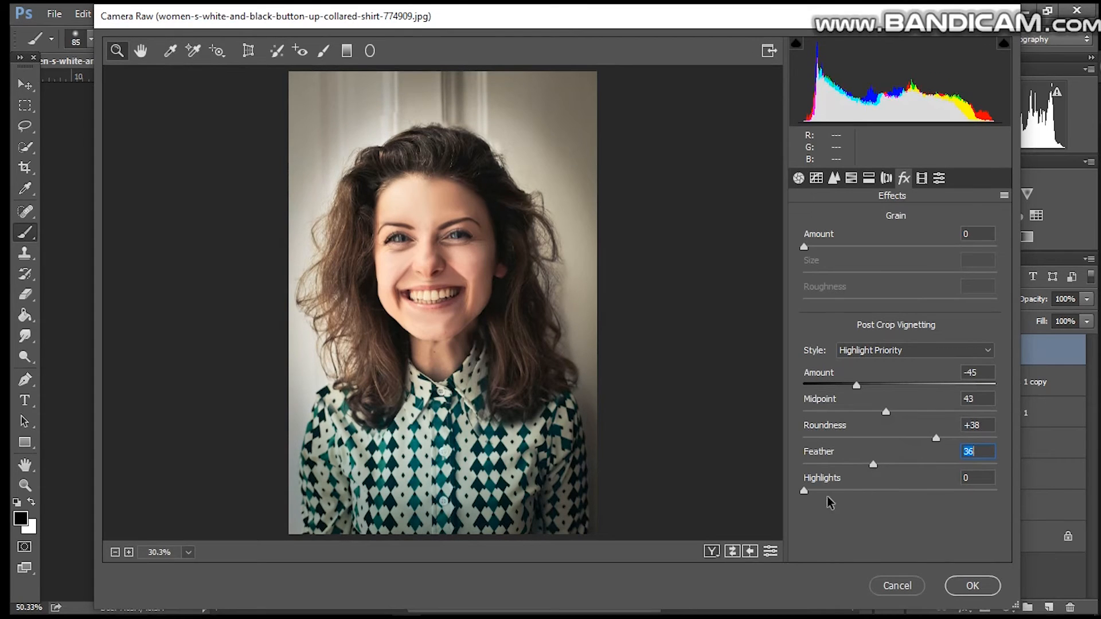
left_click_drag(804, 491, 908, 492)
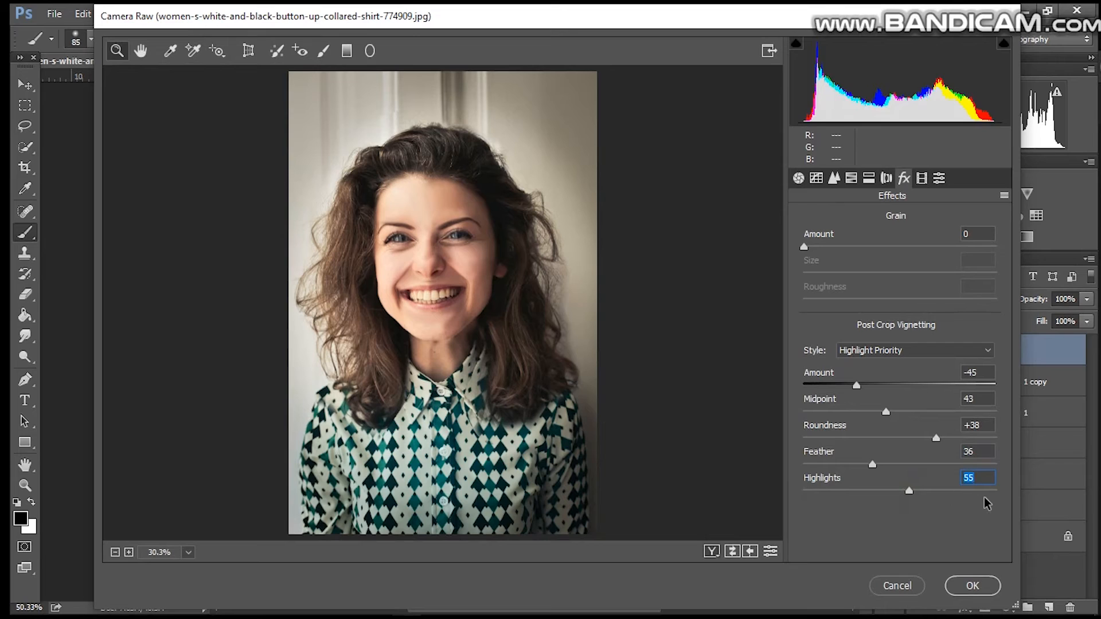
left_click_drag(911, 498, 979, 498)
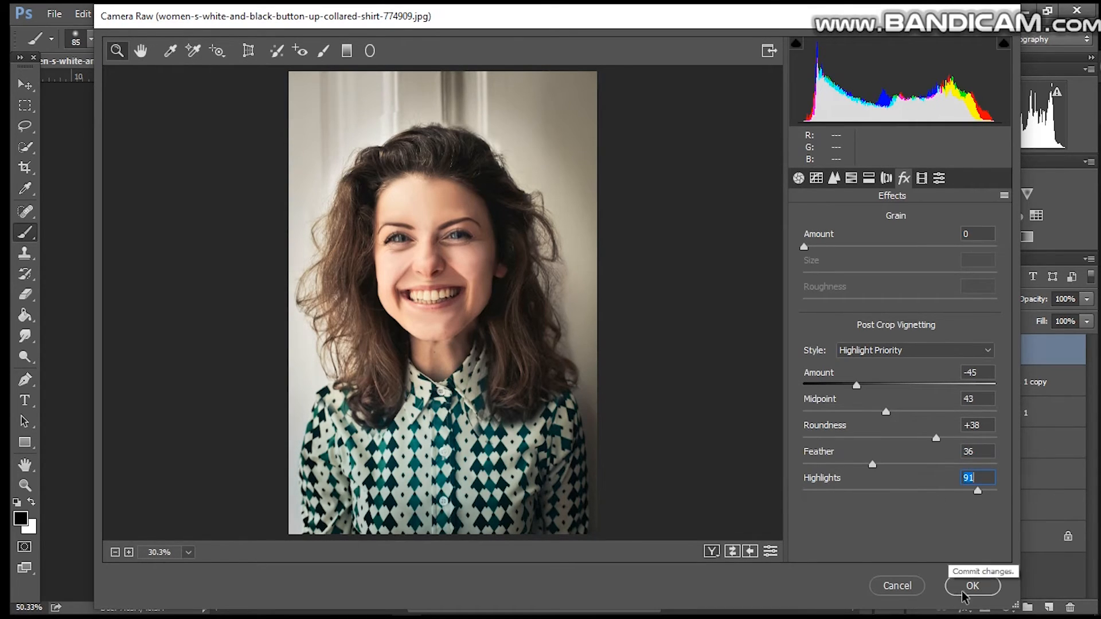
Step: In the Basic panel set tint +15, exposure -0.40, highlights +38, shadows -42, whites -8, blacks +10, texture +22
left_click(797, 178)
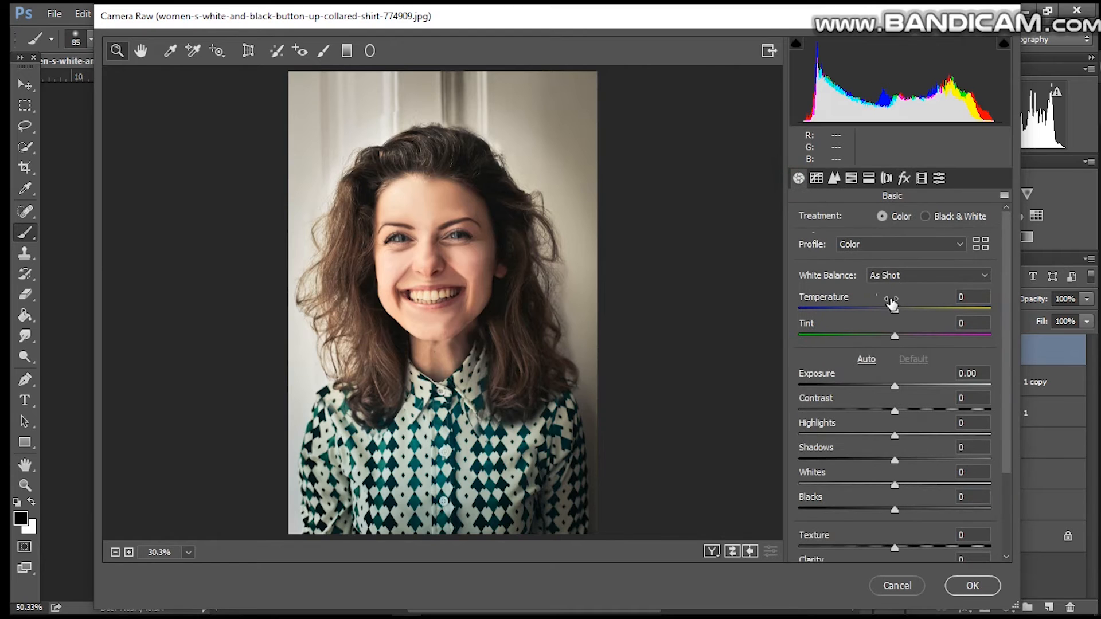
mouse_move(902, 321)
left_mouse_down()
mouse_move(877, 318)
mouse_move(908, 311)
mouse_move(912, 340)
left_mouse_up()
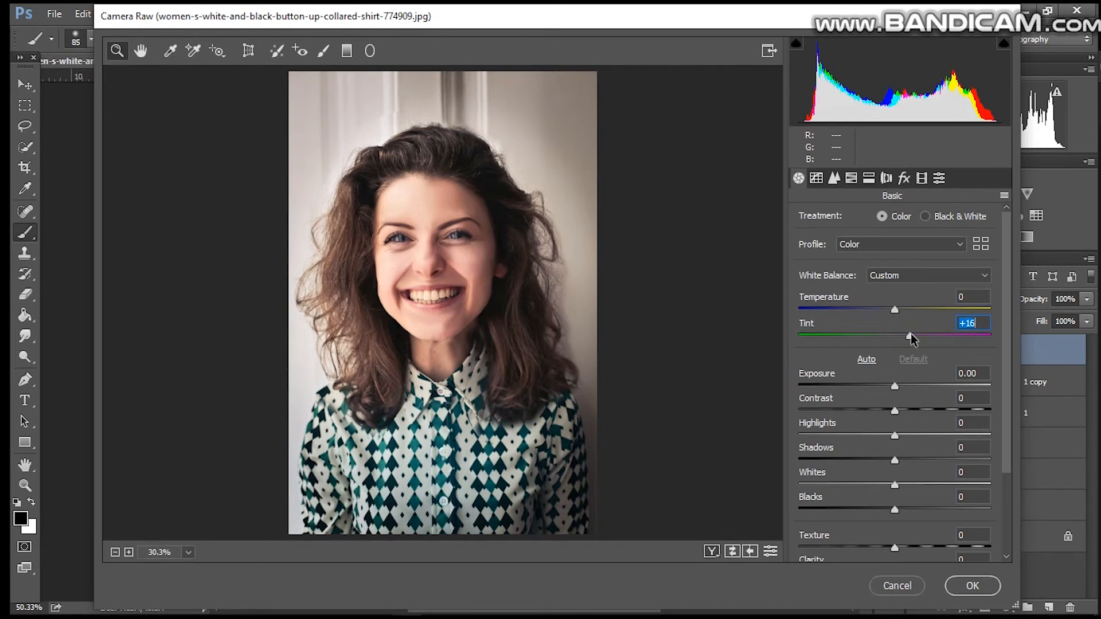
left_click(895, 388)
mouse_move(896, 390)
left_mouse_down()
mouse_move(872, 387)
mouse_move(916, 387)
mouse_move(886, 388)
left_mouse_up()
mouse_move(913, 340)
left_mouse_down()
mouse_move(938, 341)
mouse_move(930, 343)
left_mouse_up()
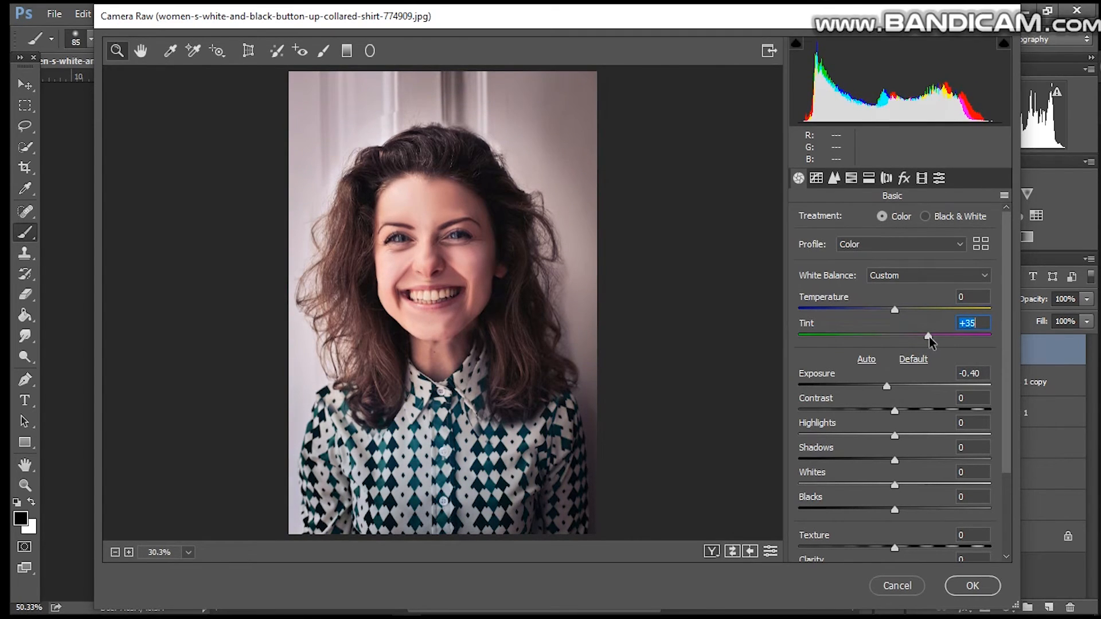
left_click_drag(893, 436, 932, 435)
left_click_drag(927, 336, 913, 339)
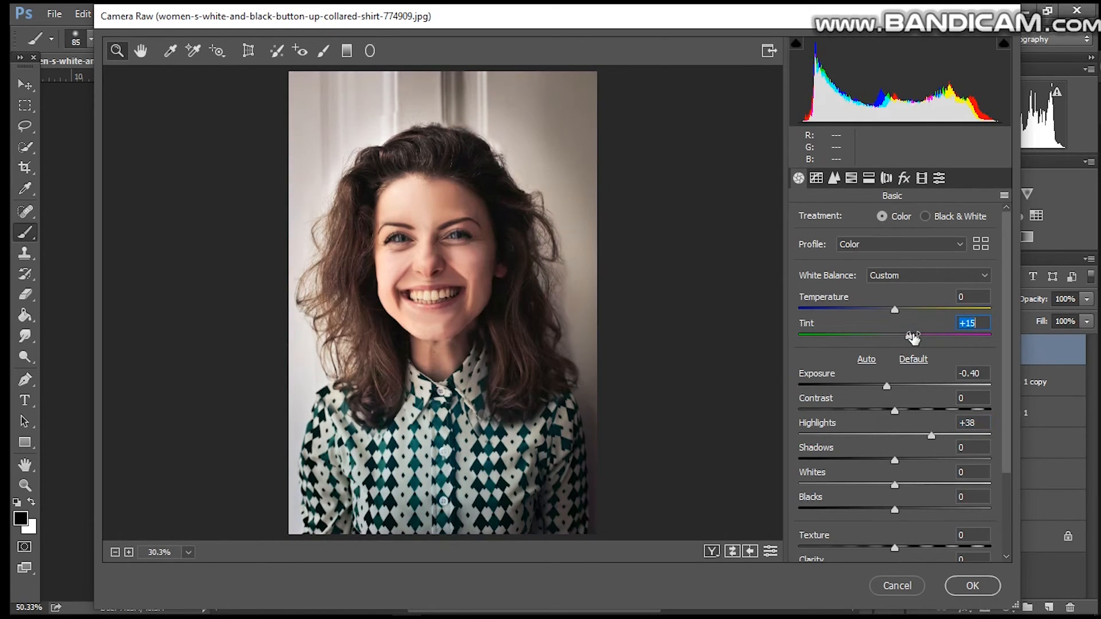
left_click_drag(894, 460, 857, 462)
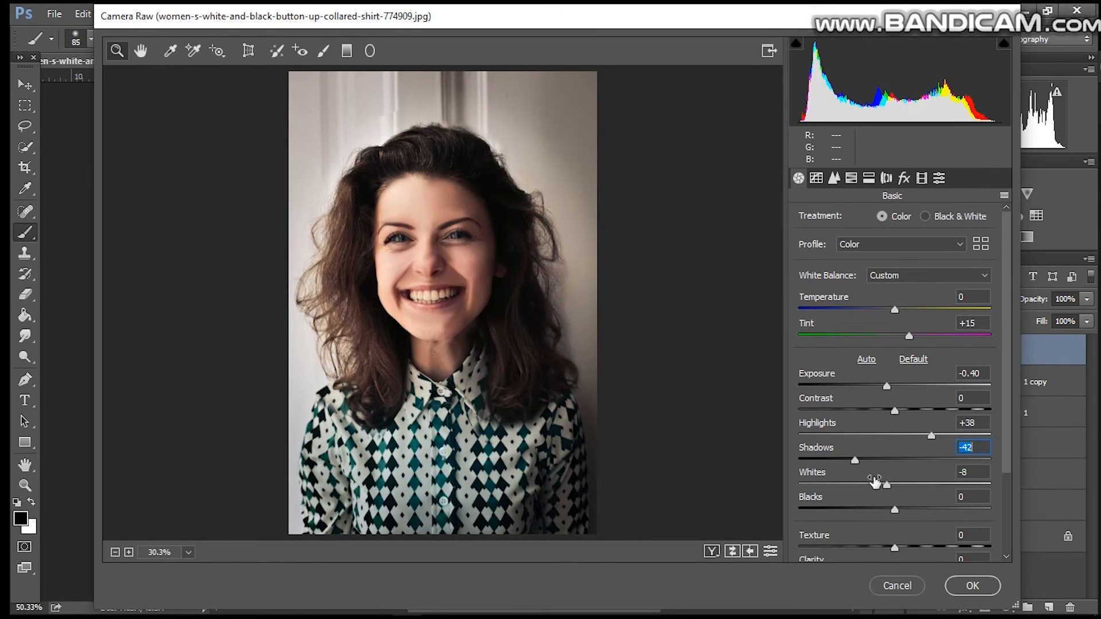
left_click_drag(899, 512, 920, 550)
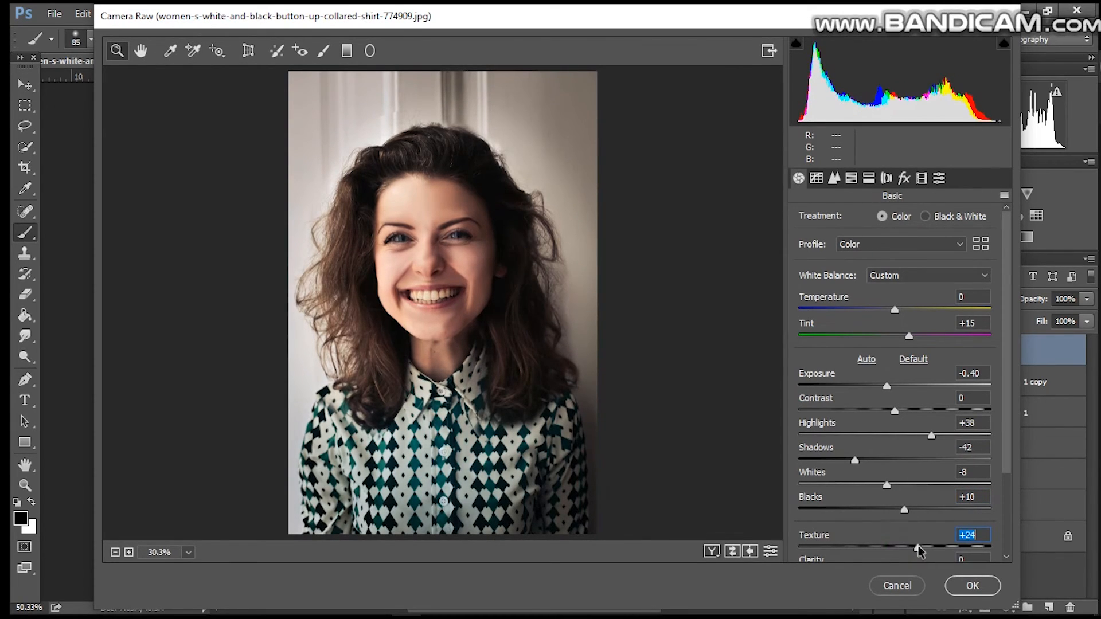
Step: Set the split toning highlights to hue 260 and saturation 6
left_click(817, 179)
left_click(834, 179)
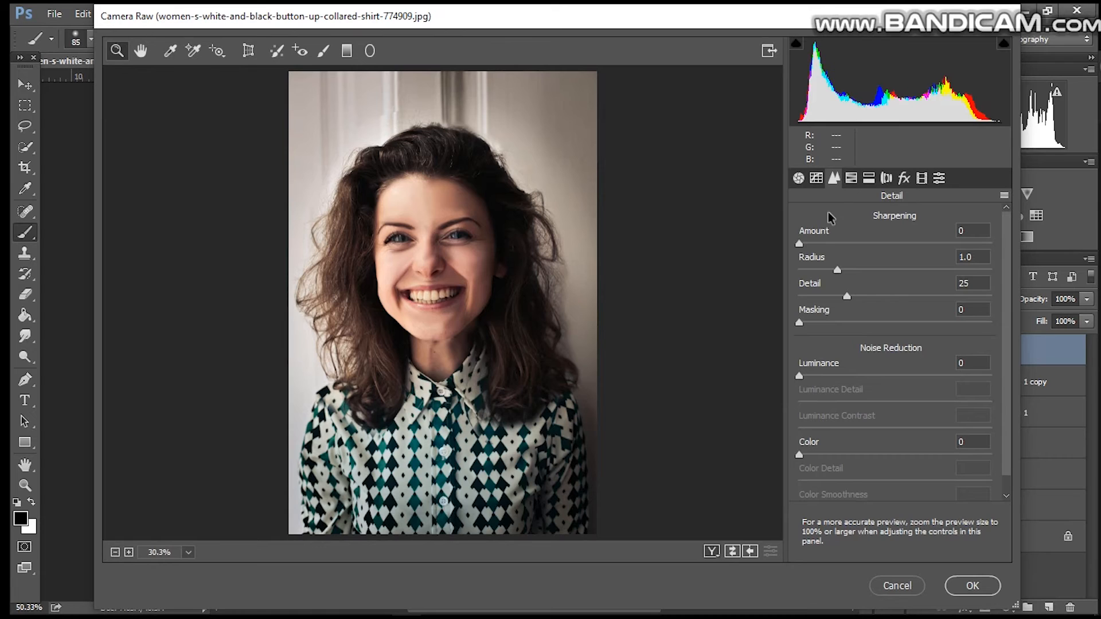
left_click(851, 179)
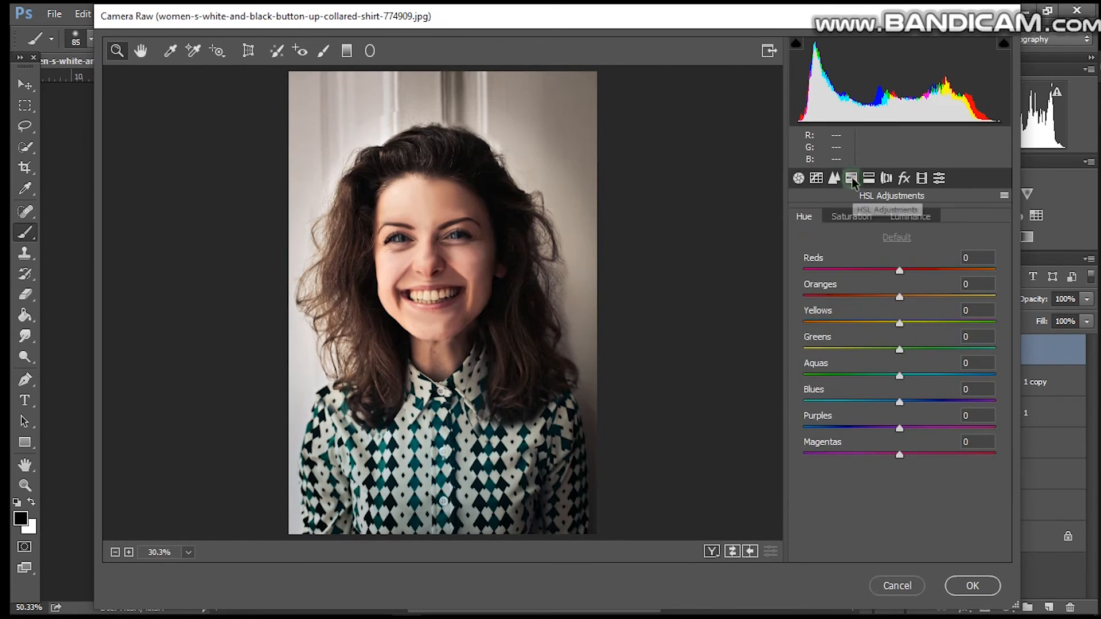
left_click(886, 178)
left_click(887, 180)
left_click(869, 181)
mouse_move(804, 269)
left_mouse_down()
mouse_move(845, 273)
mouse_move(815, 270)
left_mouse_up()
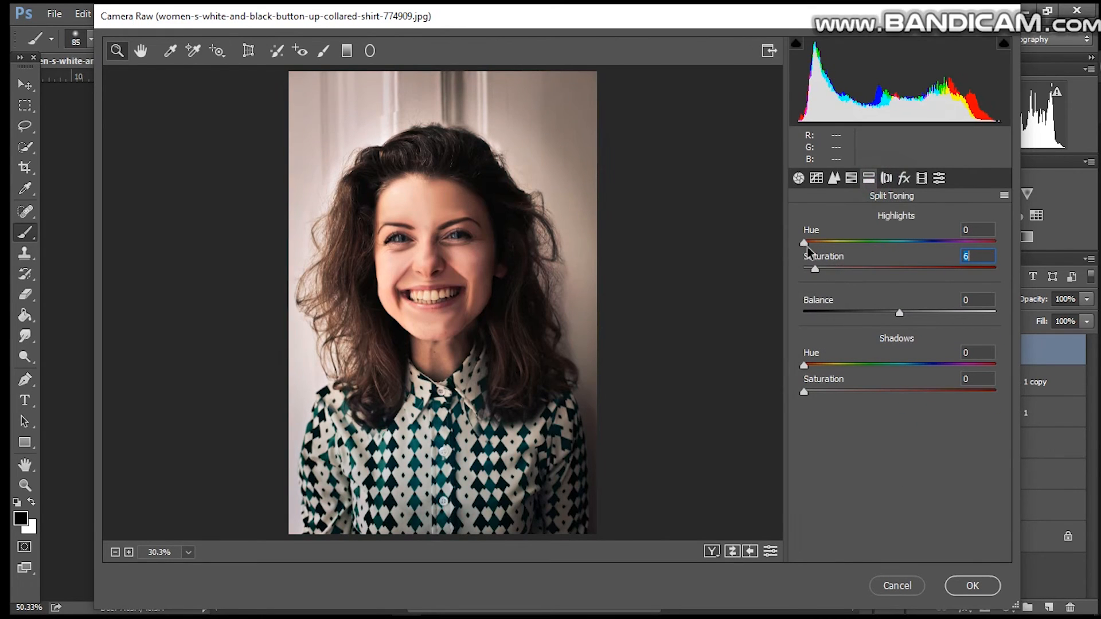
left_click_drag(802, 244, 943, 250)
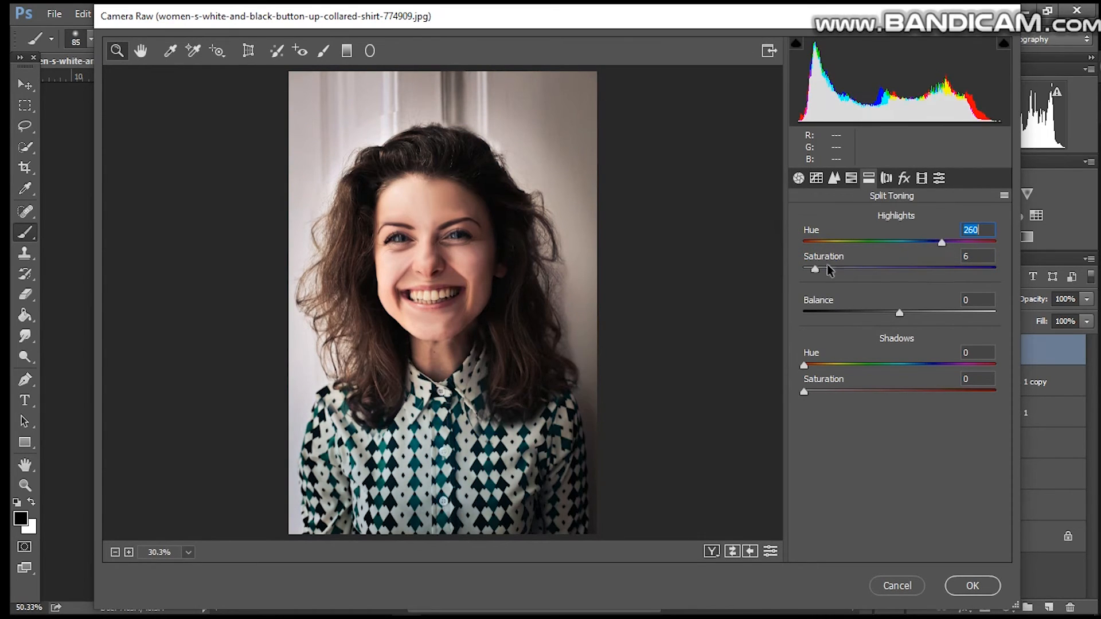
Step: Set the split toning balance to -24 and the shadows hue to 225 with saturation 28
left_click_drag(815, 273, 845, 270)
left_click_drag(899, 312, 873, 316)
left_click_drag(804, 365, 924, 365)
left_click(805, 394)
left_click_drag(806, 395, 858, 392)
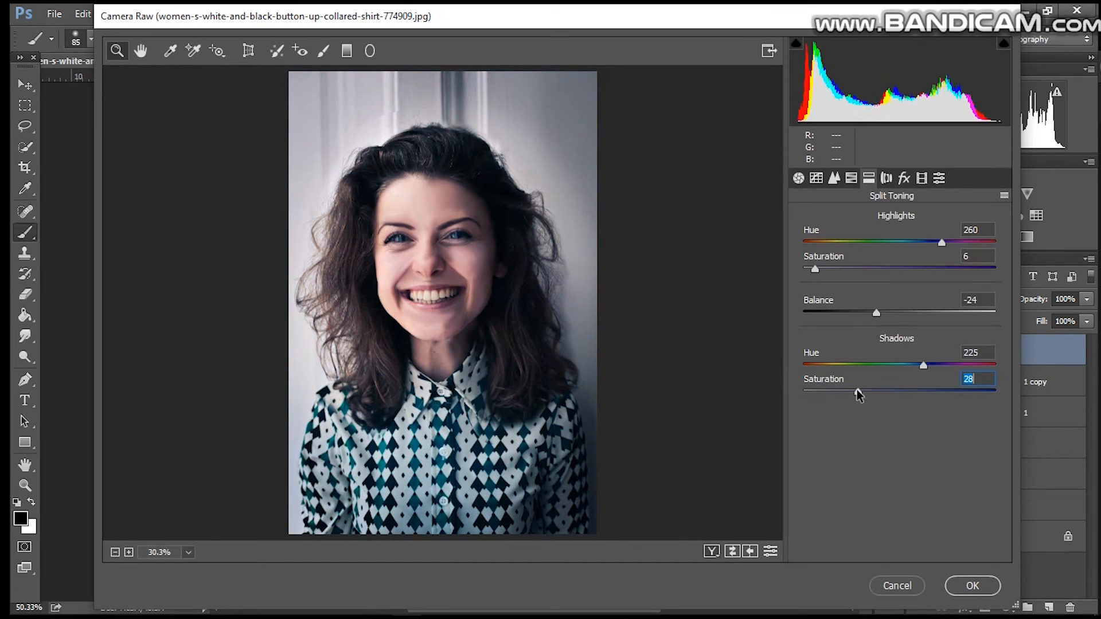
Step: Reset the shadows split toning saturation to 0 and apply the Camera Raw filter
left_click_drag(923, 365, 793, 389)
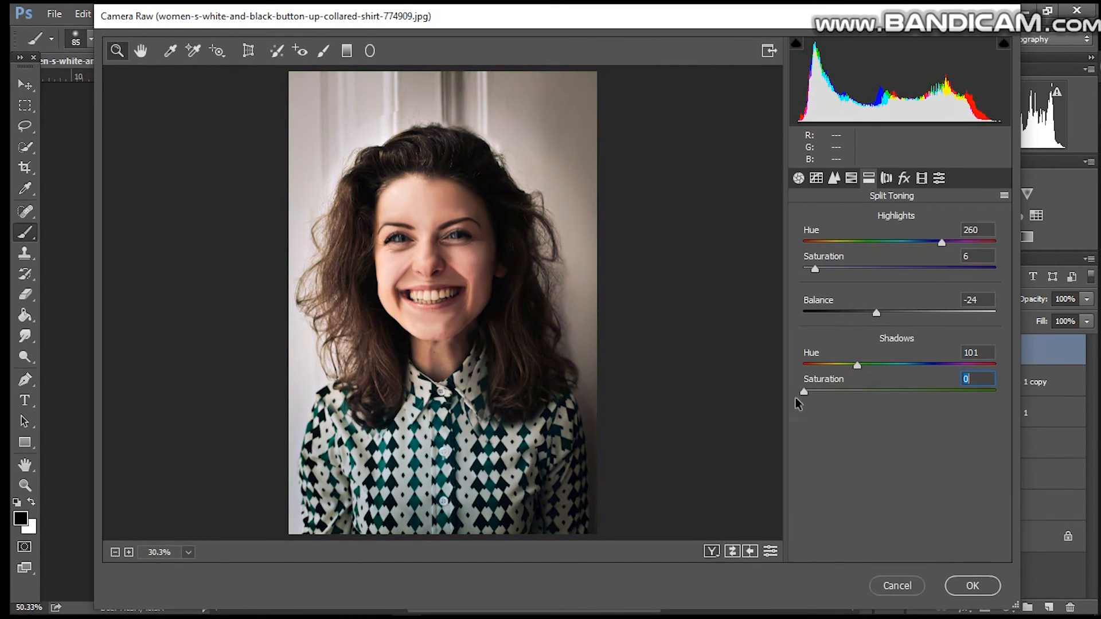
left_click(966, 587)
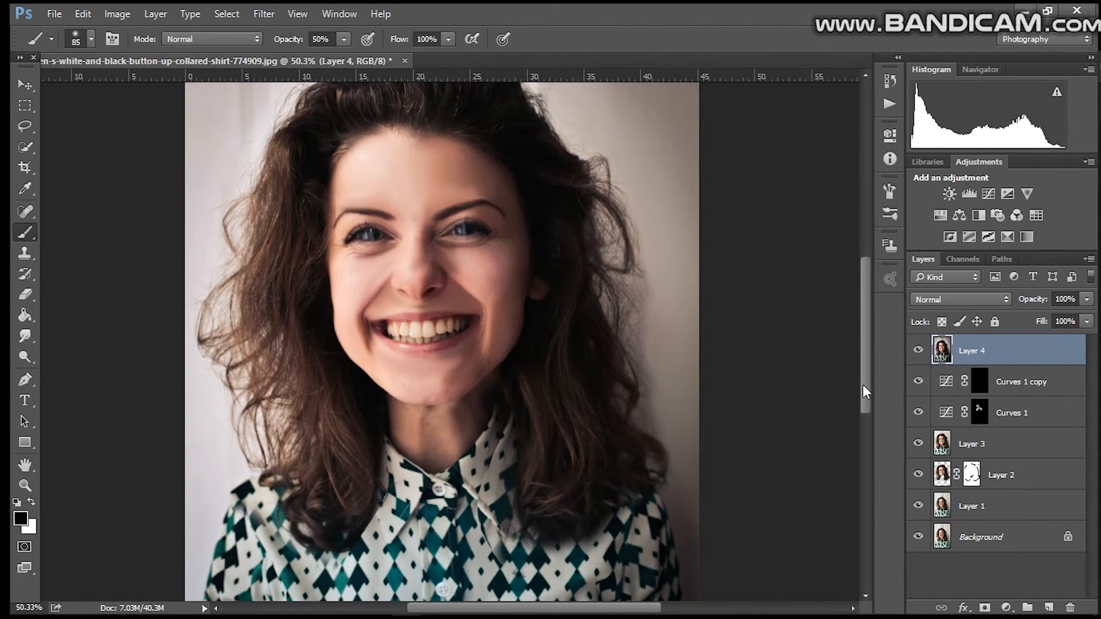
Step: Zoom to 40% and add a new empty layer above Layer 4
left_click(20, 607)
type("4")
key("Return")
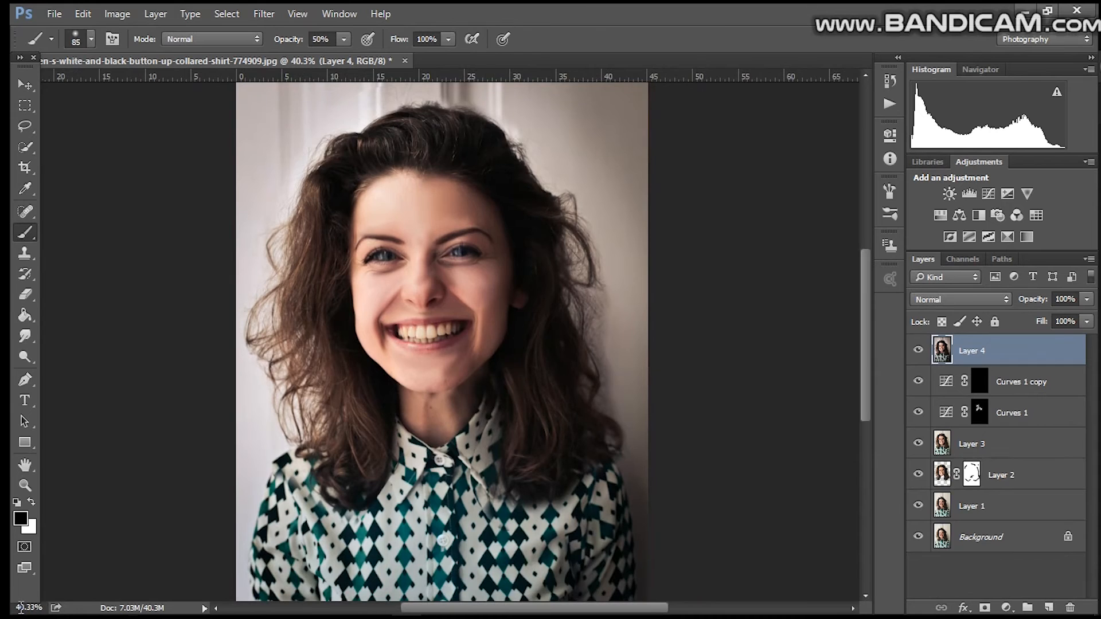
left_click_drag(863, 353, 890, 362)
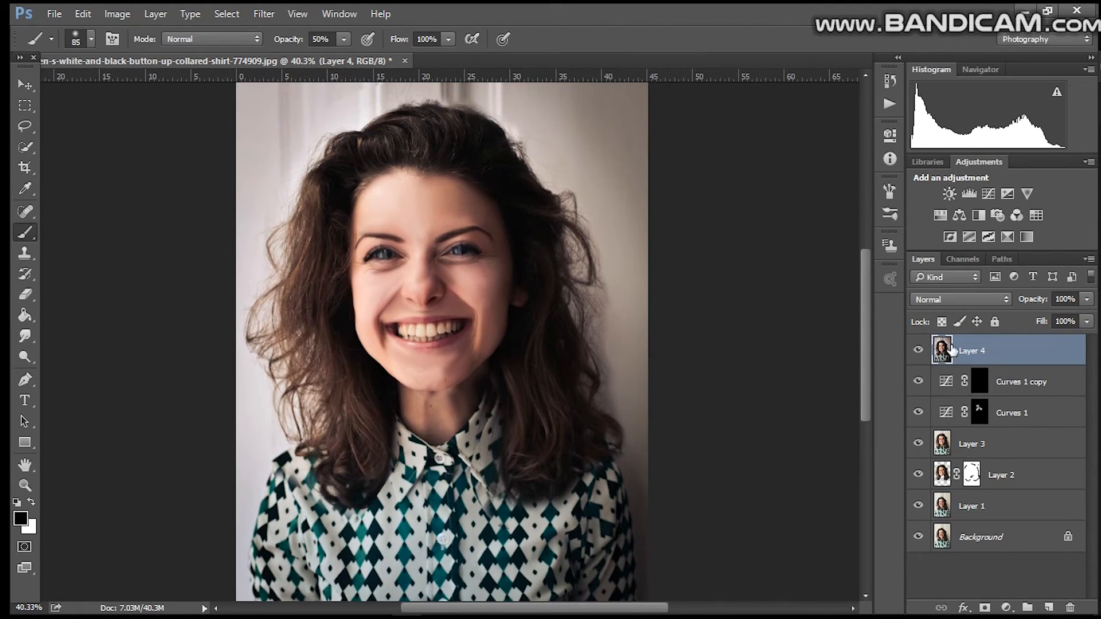
left_click(1048, 607)
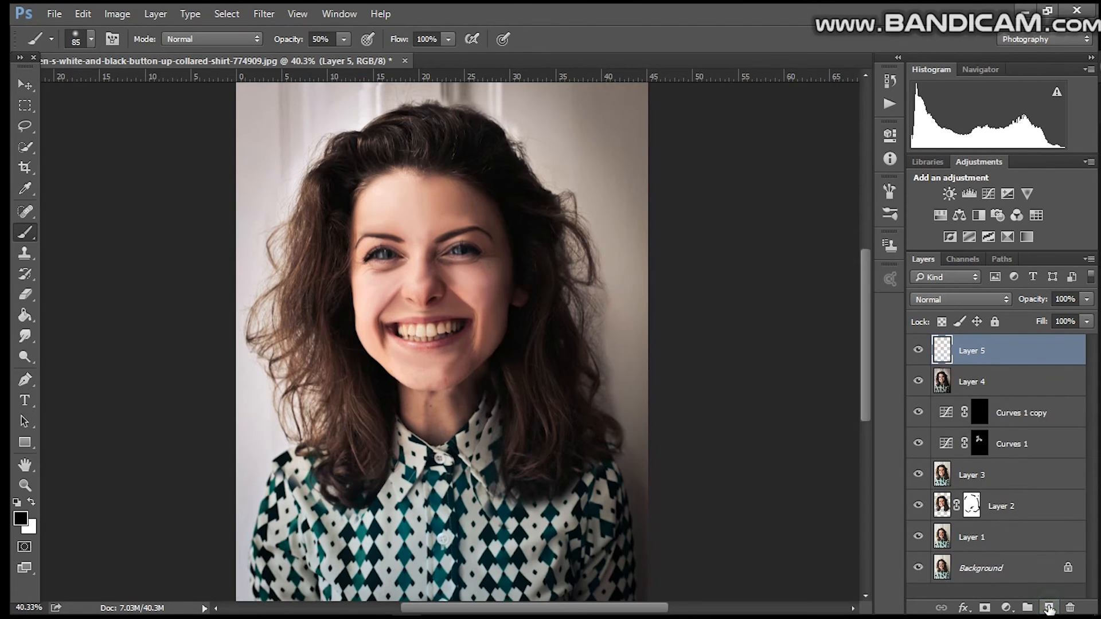
Step: Set the Brush tool to 100% opacity and 18 px, and try a black stroke under the eye on the right
right_click(31, 238)
left_click(83, 229)
left_click(21, 608)
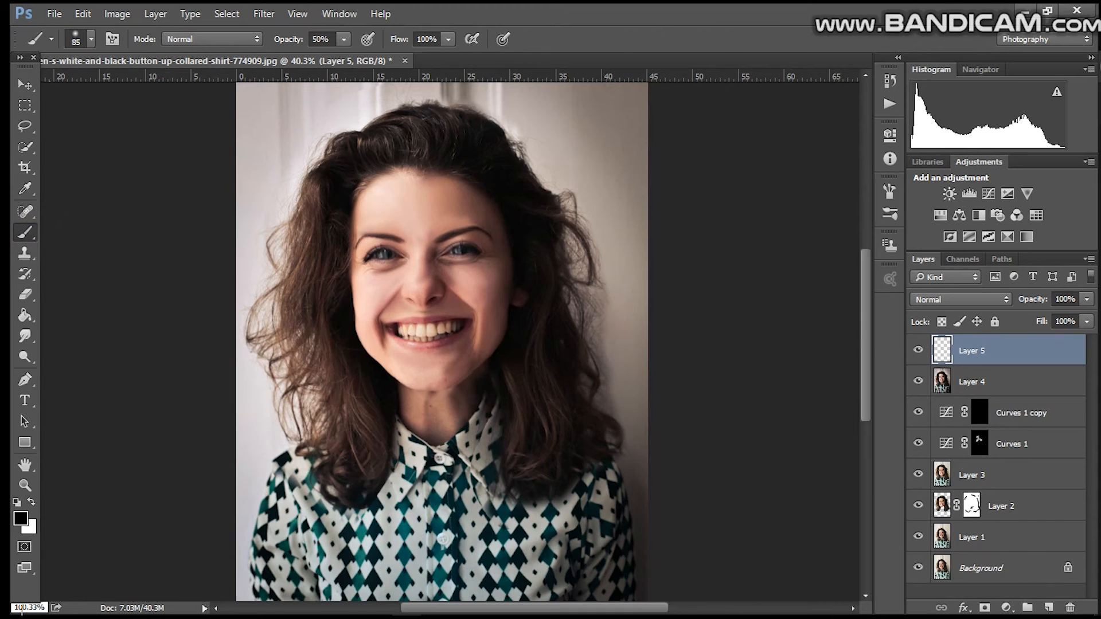
type("100")
key("Return")
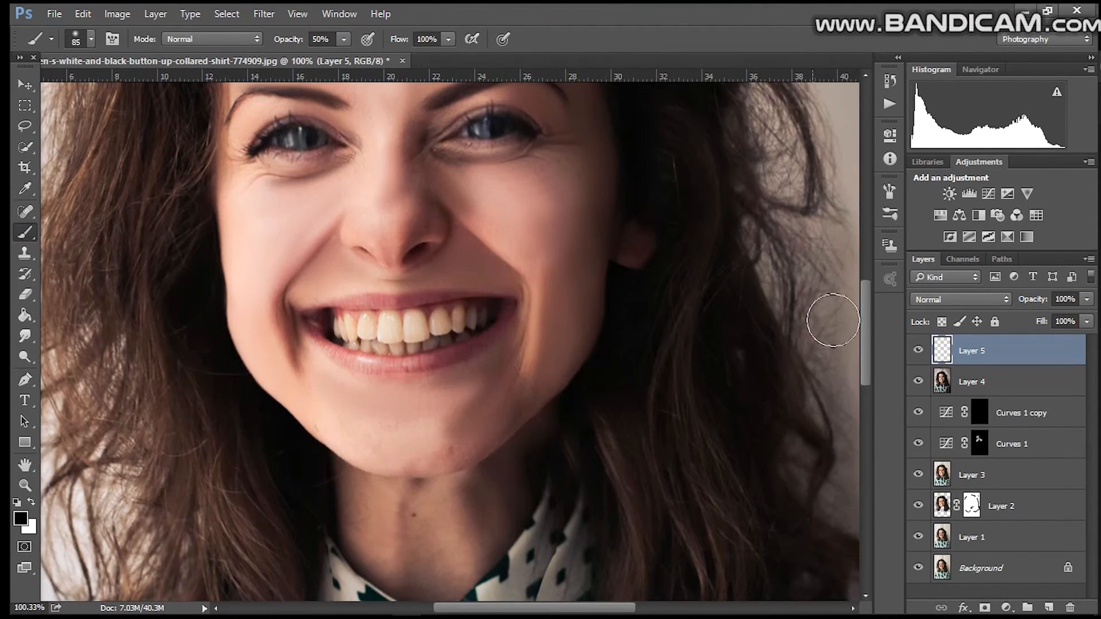
scroll(868, 286, "up", 5)
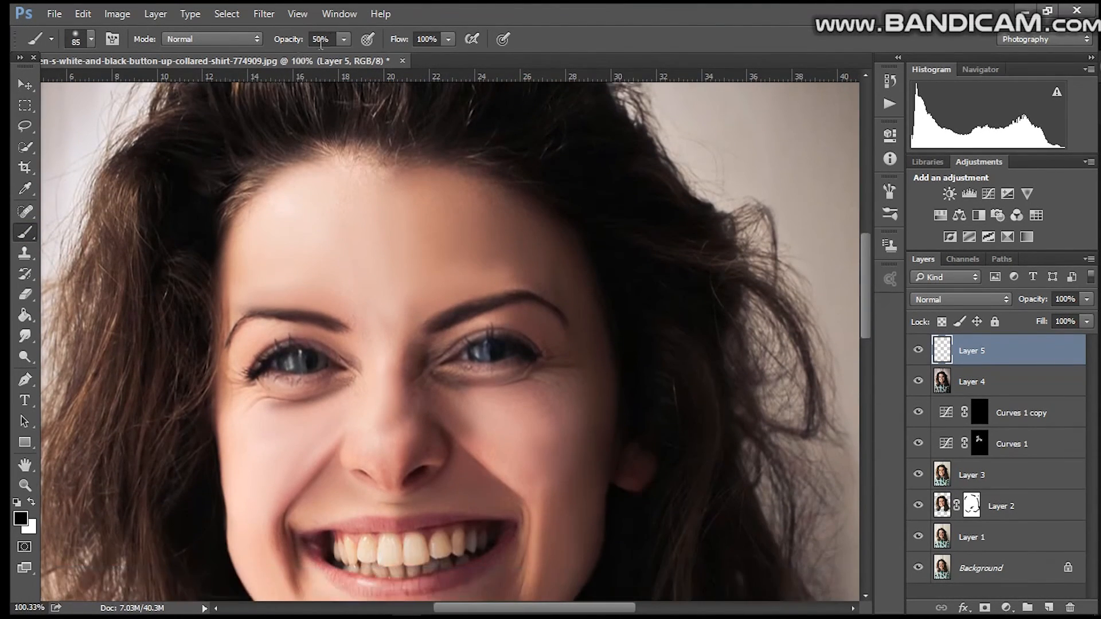
left_click(345, 40)
left_click_drag(347, 58, 418, 73)
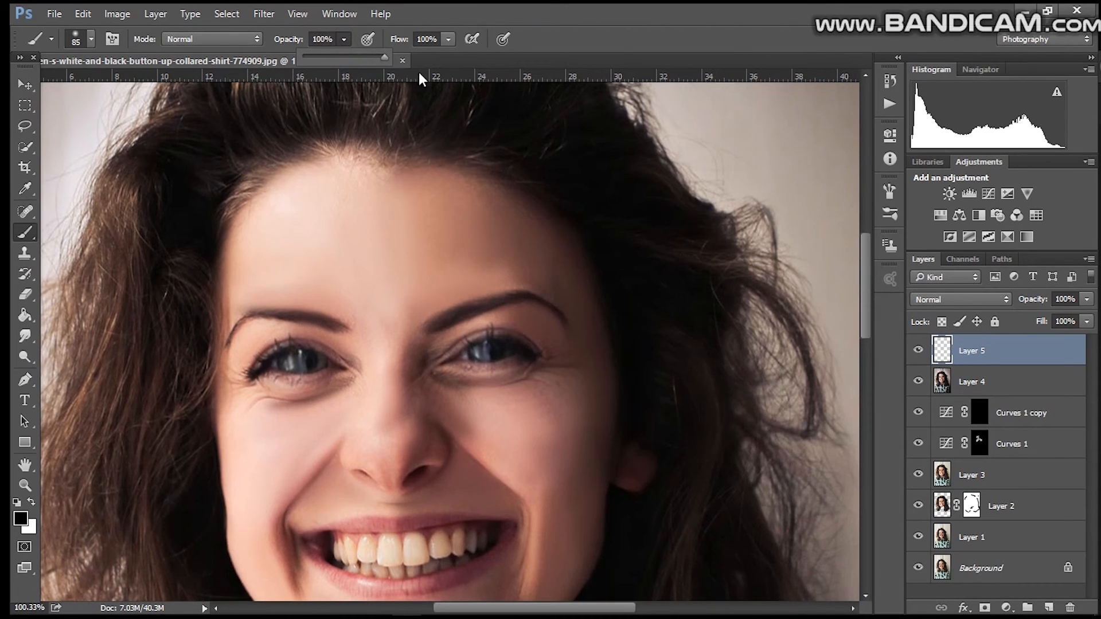
left_click(90, 39)
left_click_drag(139, 88, 111, 93)
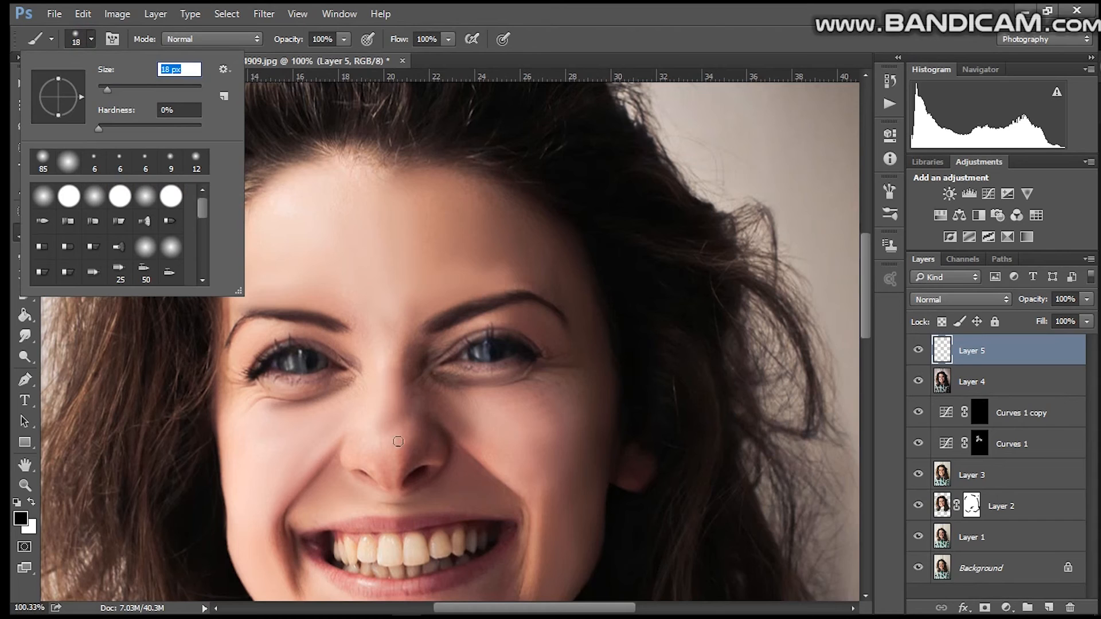
left_click_drag(446, 362, 515, 361)
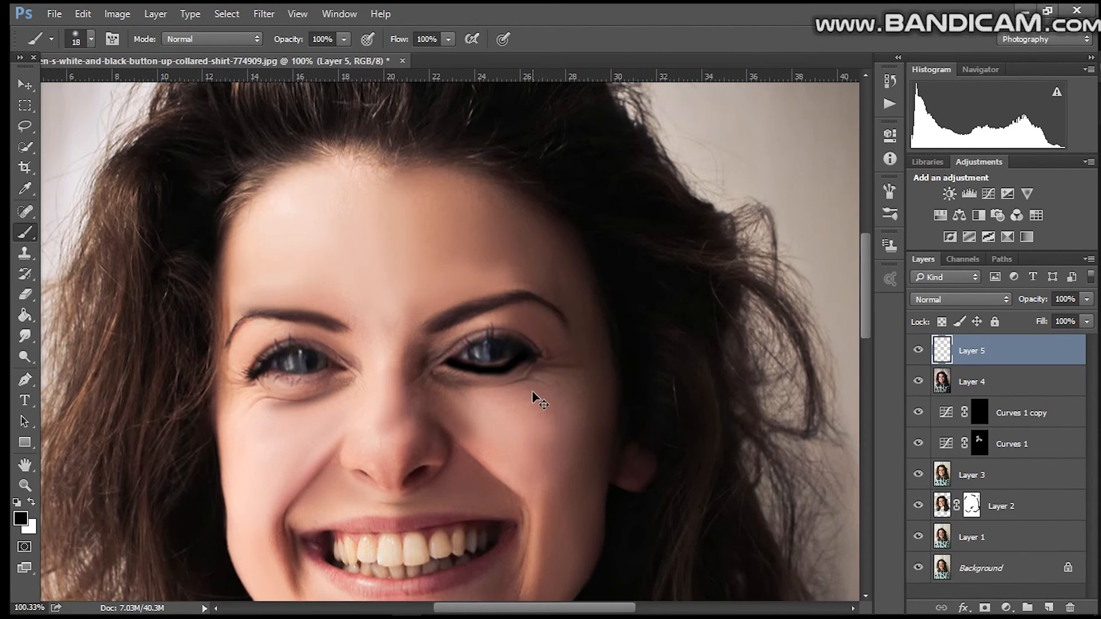
key("ctrl+z")
Step: Paint a thin black 9 px eyeliner line along the lower lid of the eye on the right
left_click(92, 39)
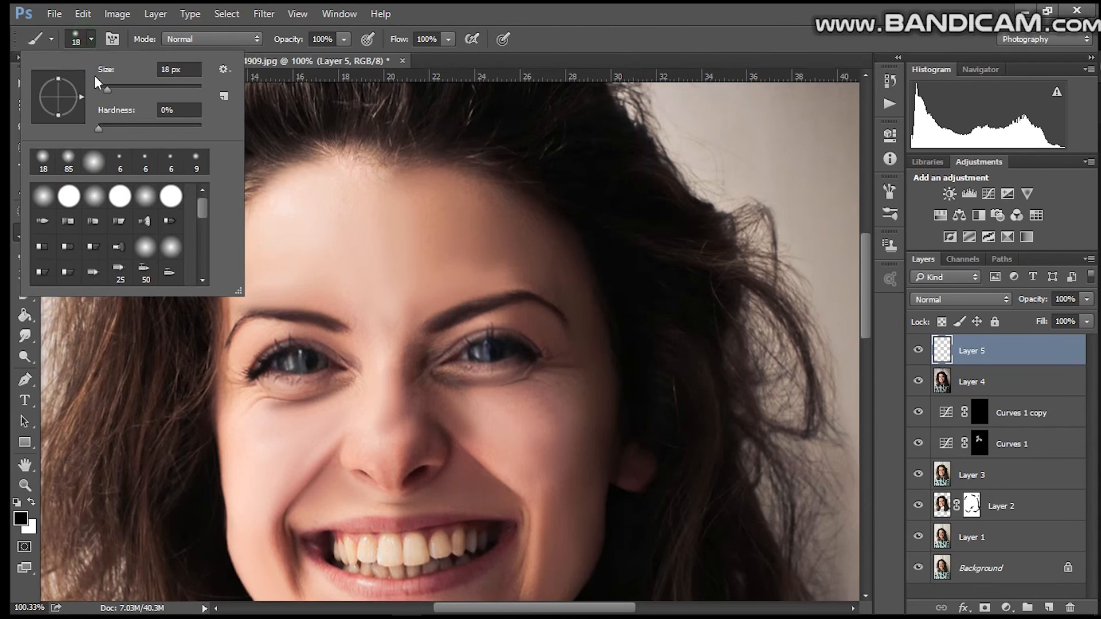
left_click_drag(109, 93, 105, 95)
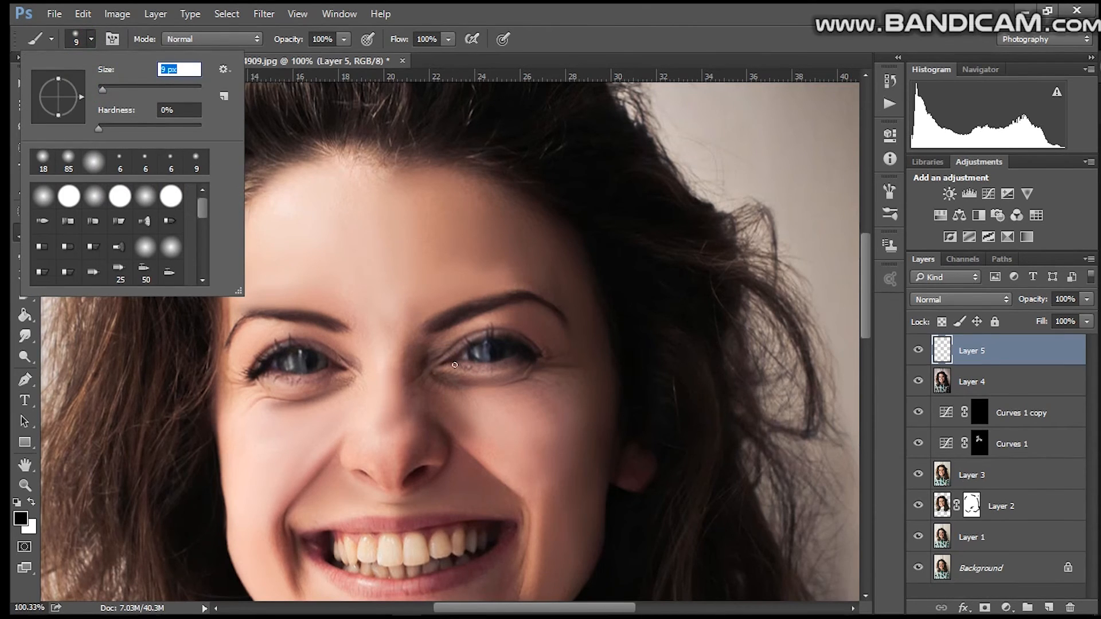
left_click_drag(455, 364, 465, 366)
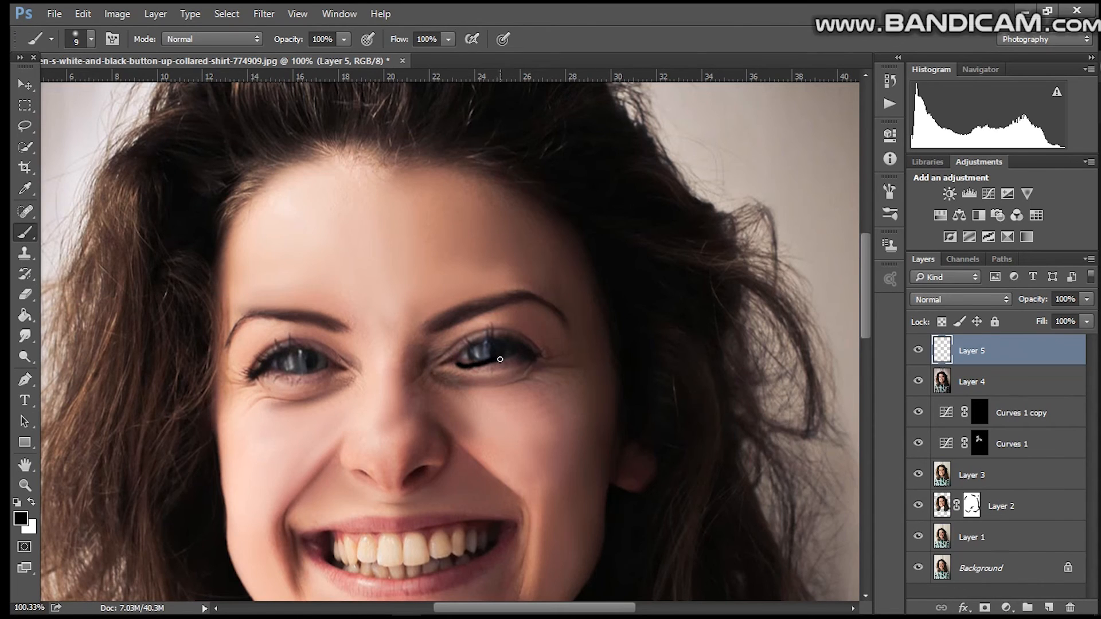
key("ctrl+z")
left_click_drag(454, 362, 471, 365)
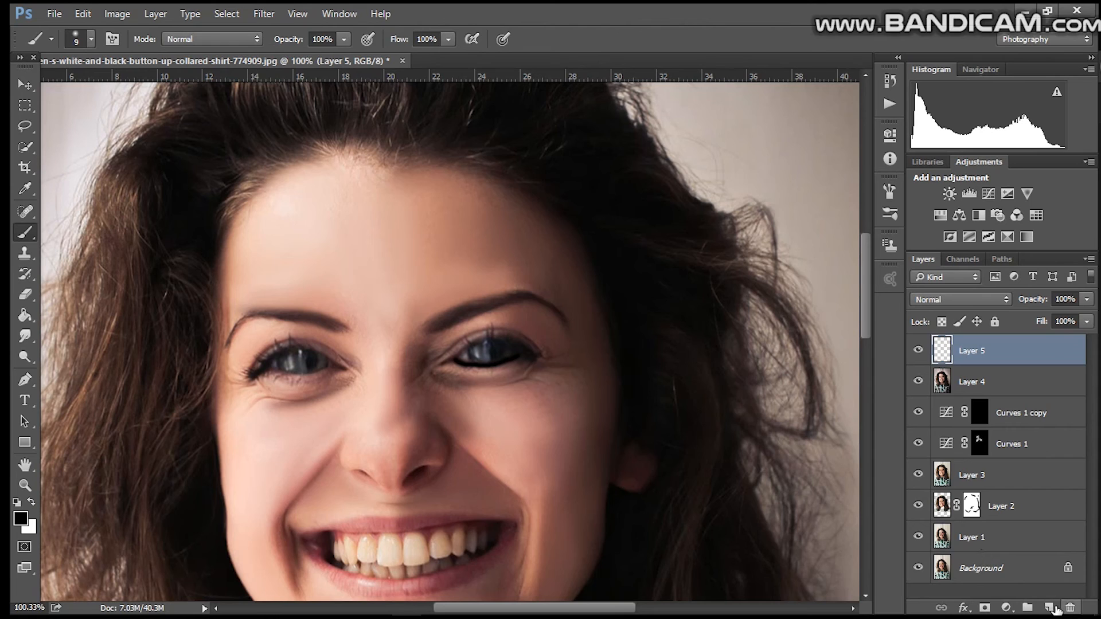
Step: On a new layer, paint a black line along the upper lid of the eye on the right
left_click(1048, 607)
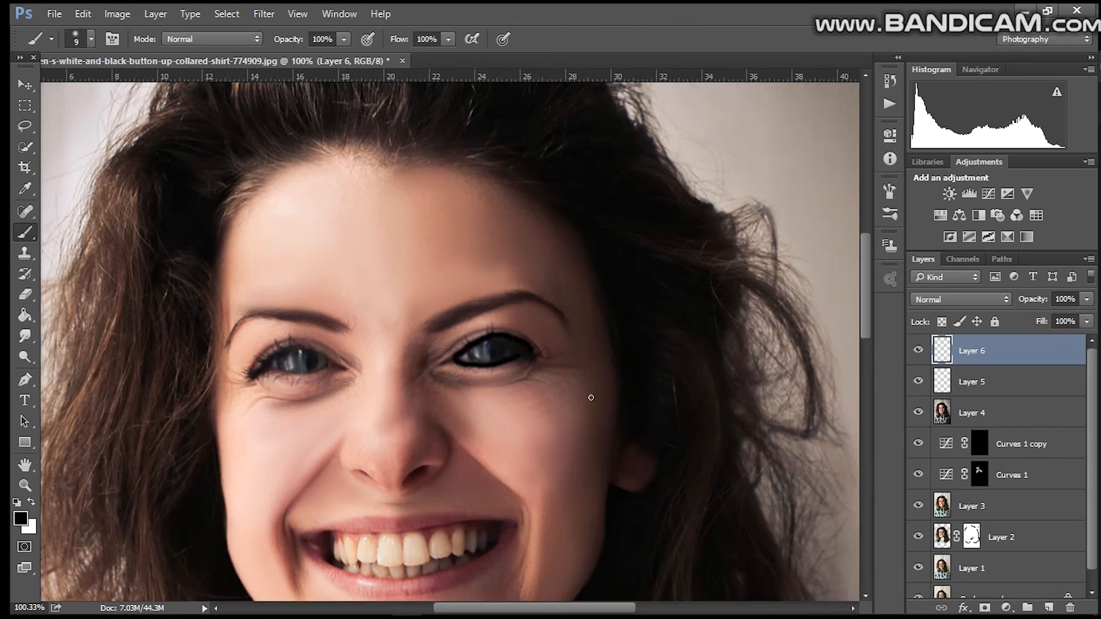
key("ctrl+z")
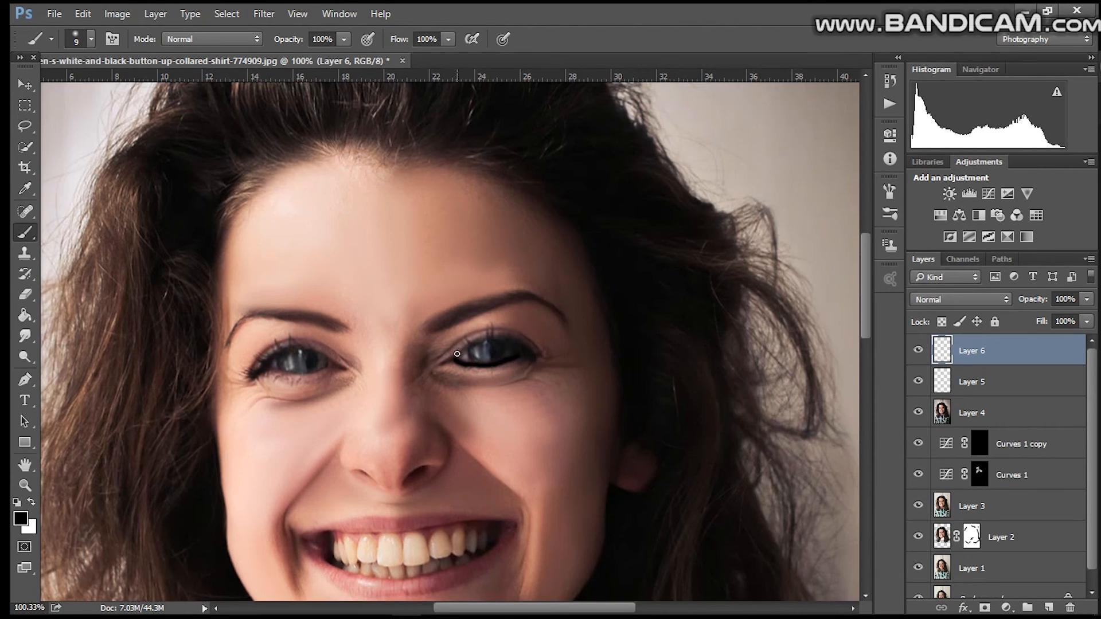
left_click_drag(457, 354, 493, 339)
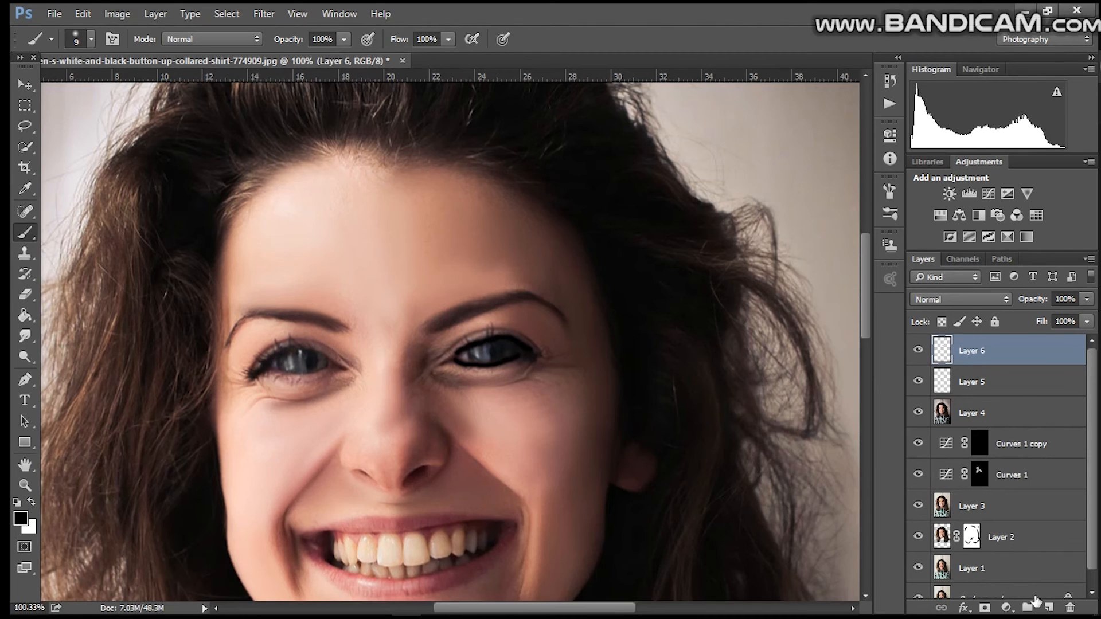
Step: On another new layer, paint a black line along the lower lid of the eye on the left
left_click(1049, 608)
left_click_drag(256, 373, 344, 373)
key("ctrl+z")
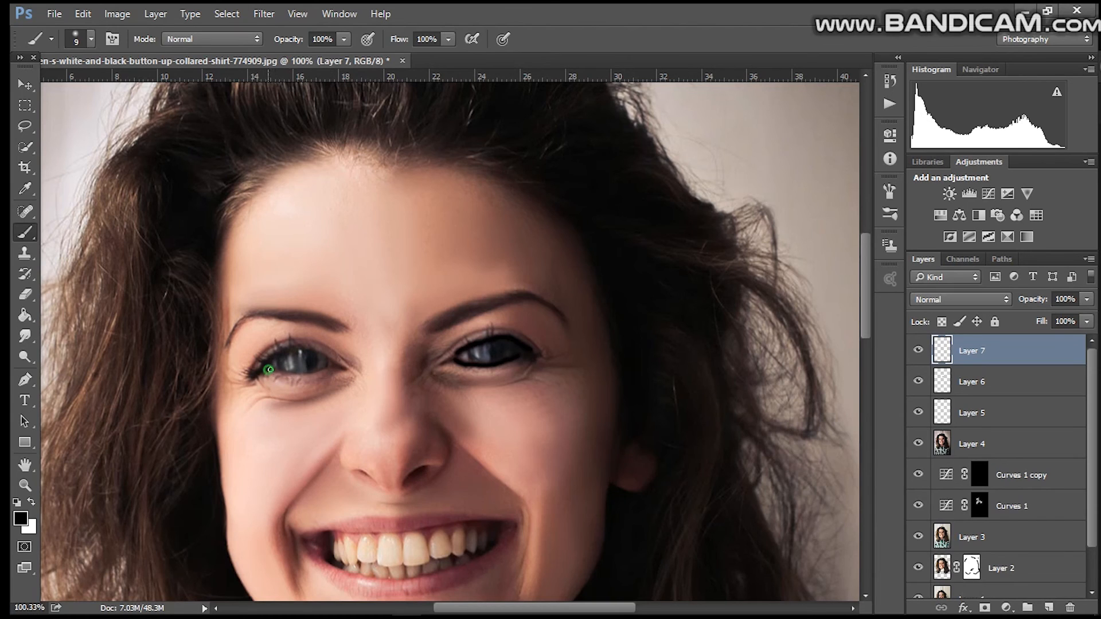
key("ctrl+z")
left_click_drag(267, 371, 292, 377)
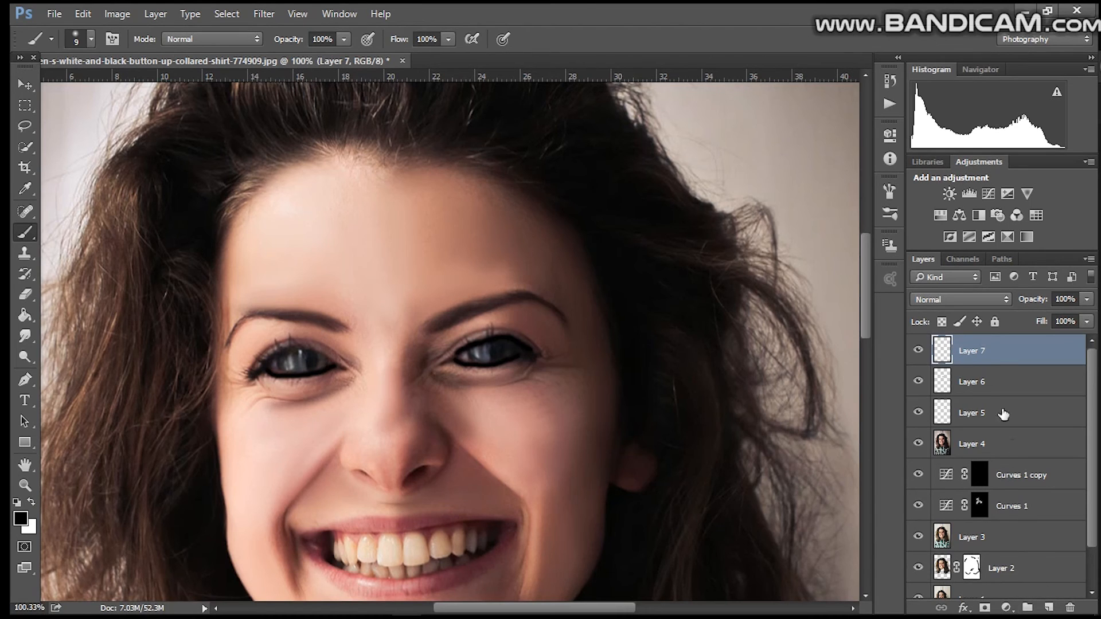
Step: On another new layer, paint a black line along the upper lid of the eye on the left
left_click(1049, 606)
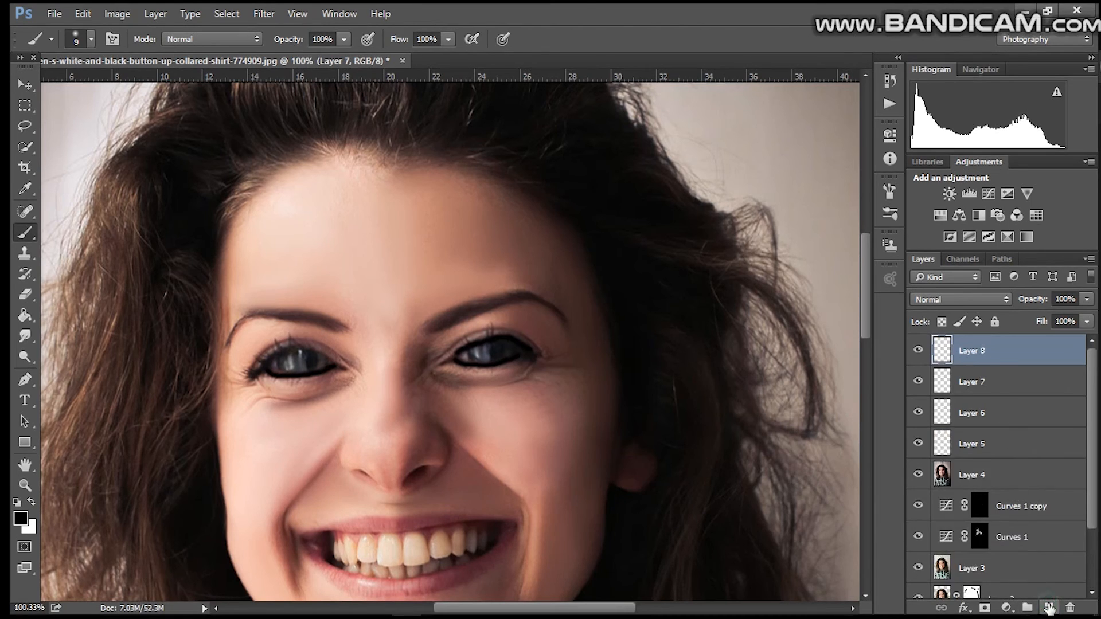
mouse_move(262, 368)
left_mouse_down()
mouse_move(289, 349)
mouse_move(342, 367)
left_mouse_up()
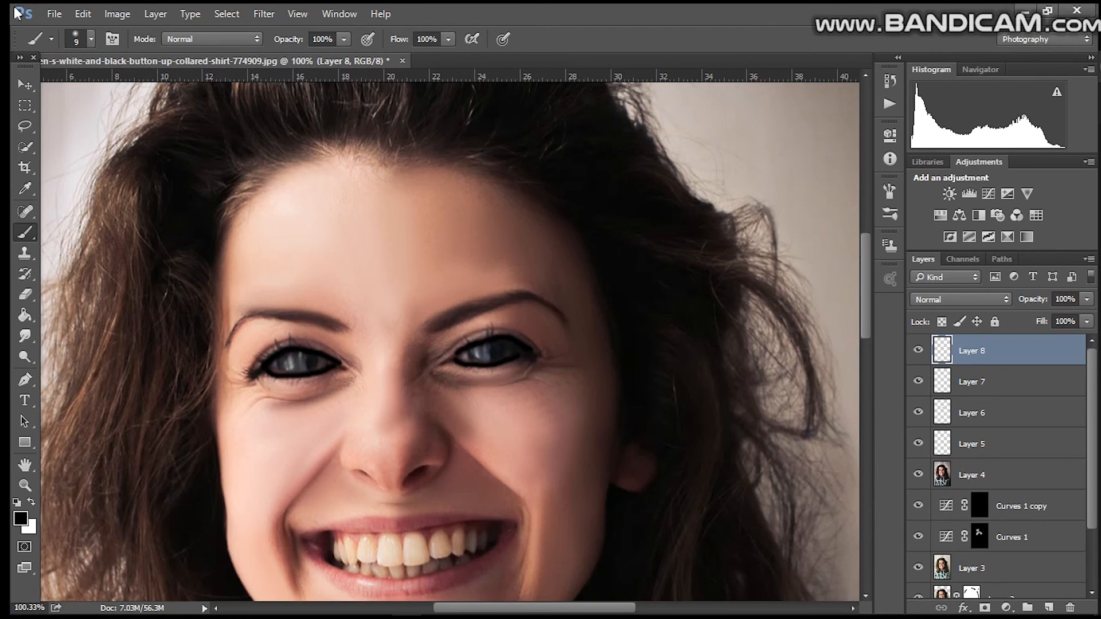
left_click(90, 40)
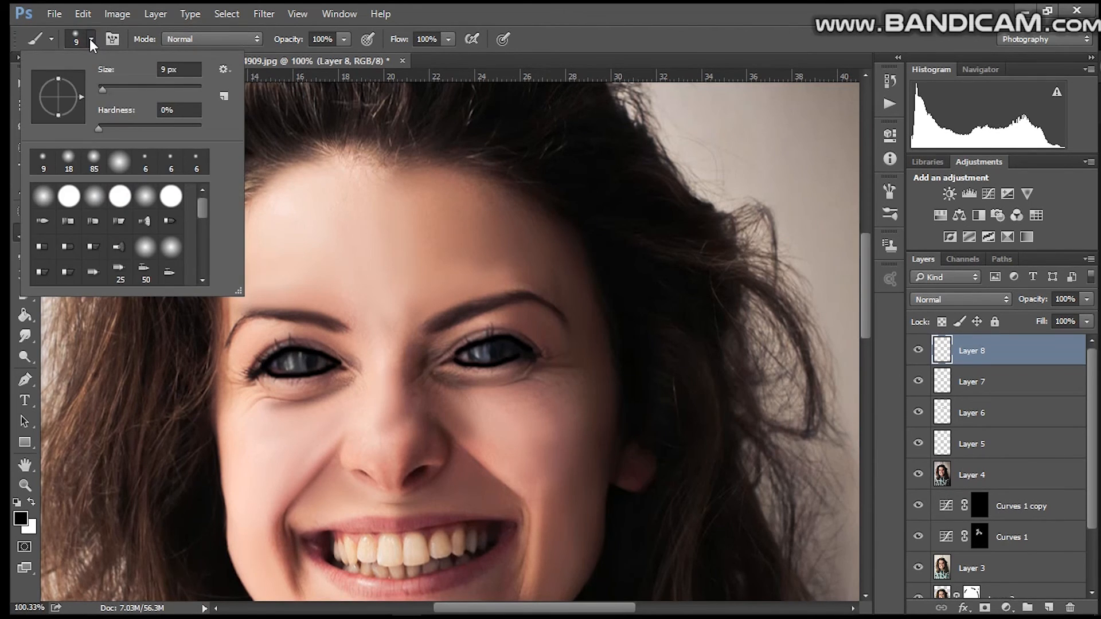
left_click(90, 41)
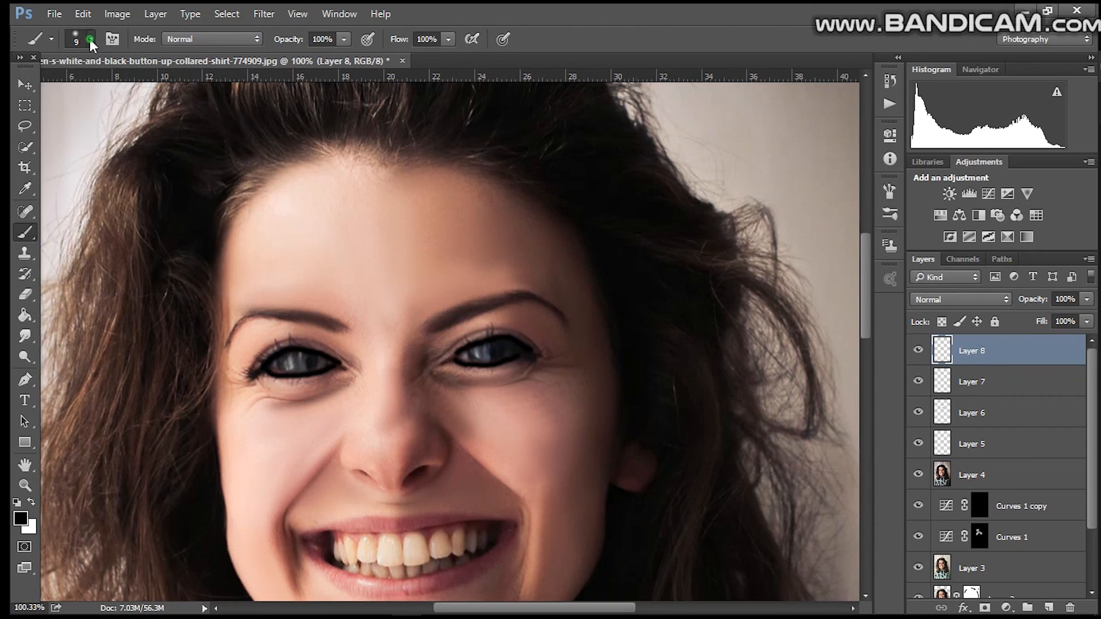
Step: With the Smudge tool at 66% strength, smudge the lower eyeliner on Layer 5 of the eye on the right
left_click(29, 343)
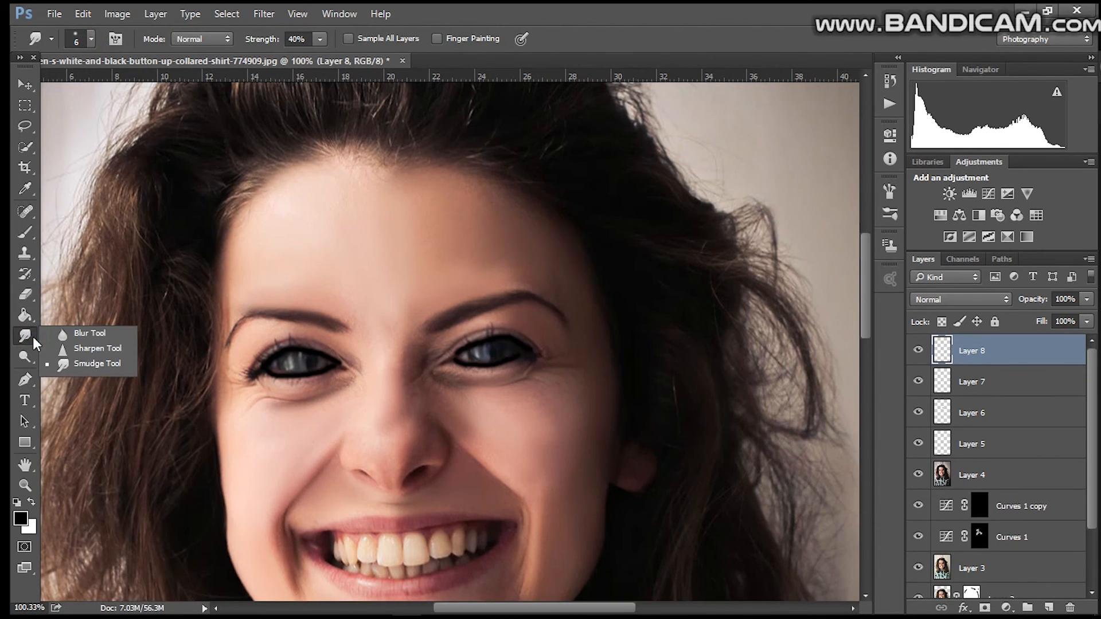
left_click(65, 369)
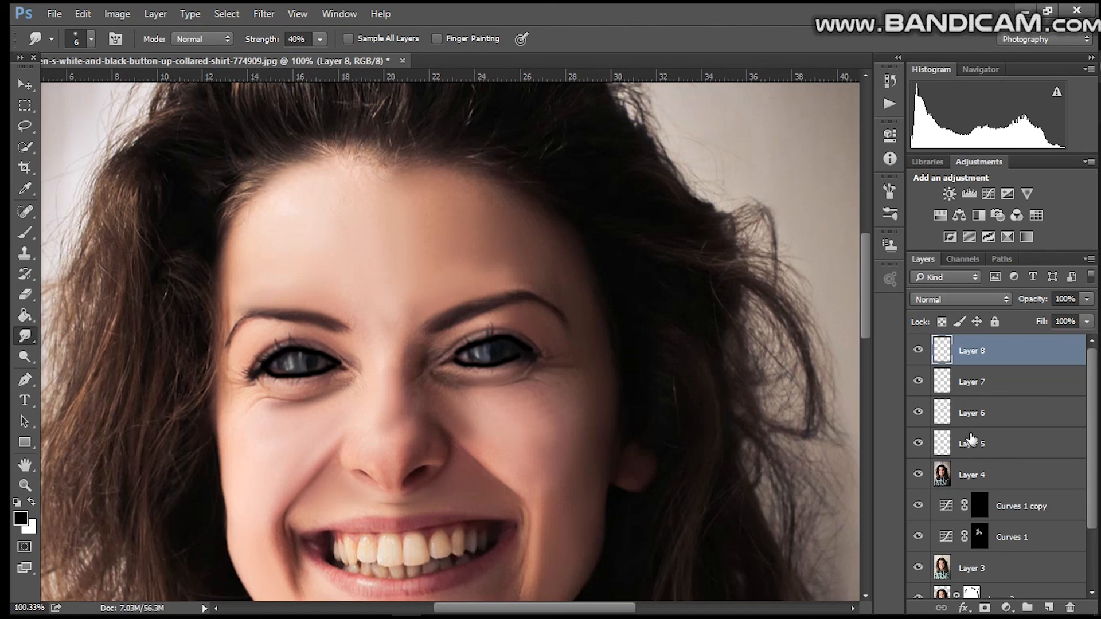
left_click(972, 442)
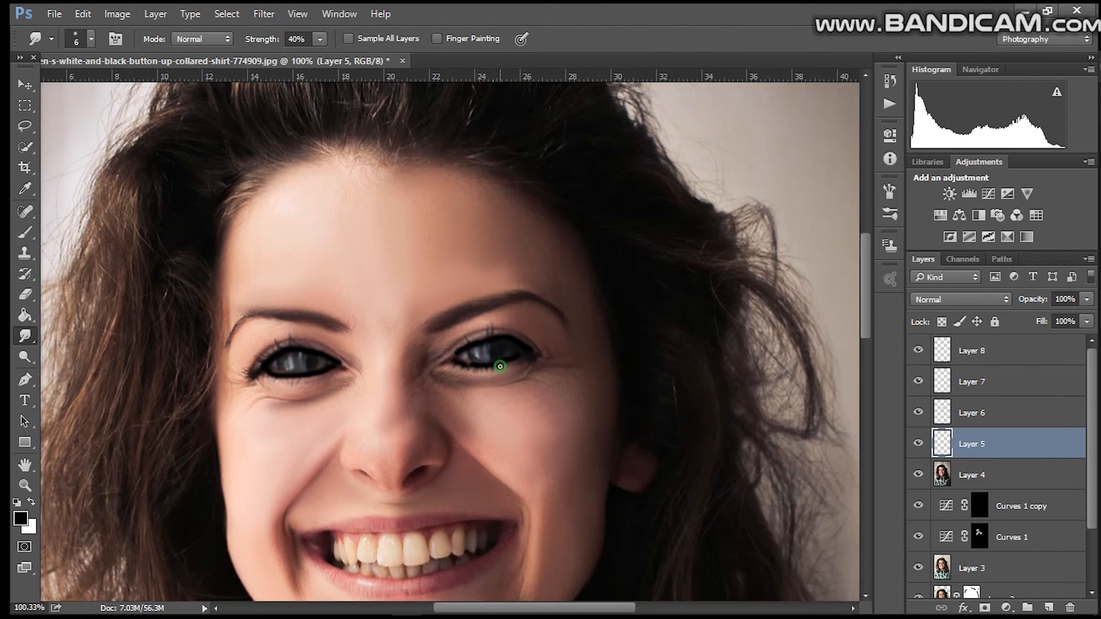
left_click(319, 39)
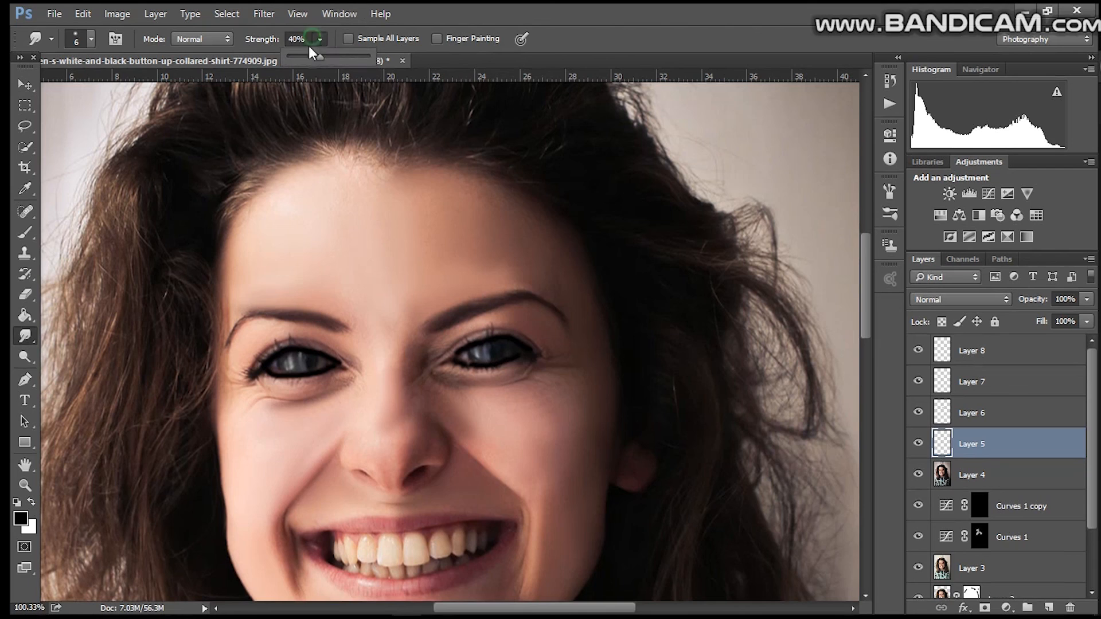
left_click_drag(320, 58, 341, 59)
left_click(502, 363)
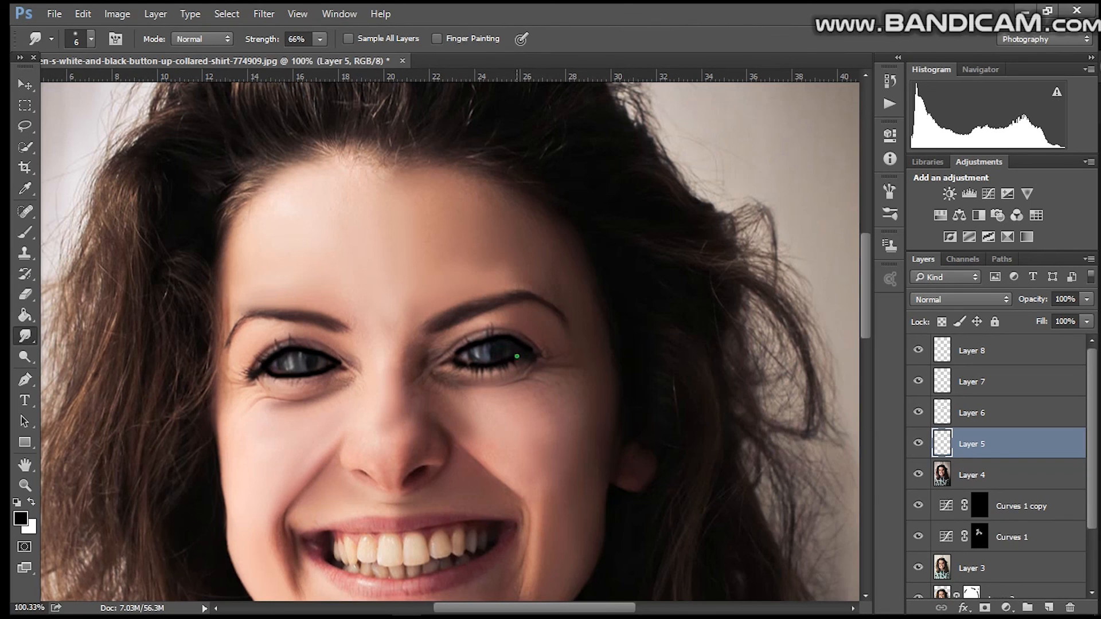
left_click(518, 354)
left_click(463, 349)
left_click(462, 348)
Step: Select Layer 6 and smudge its upper eyeliner outward into lash-like flicks
left_click(943, 413)
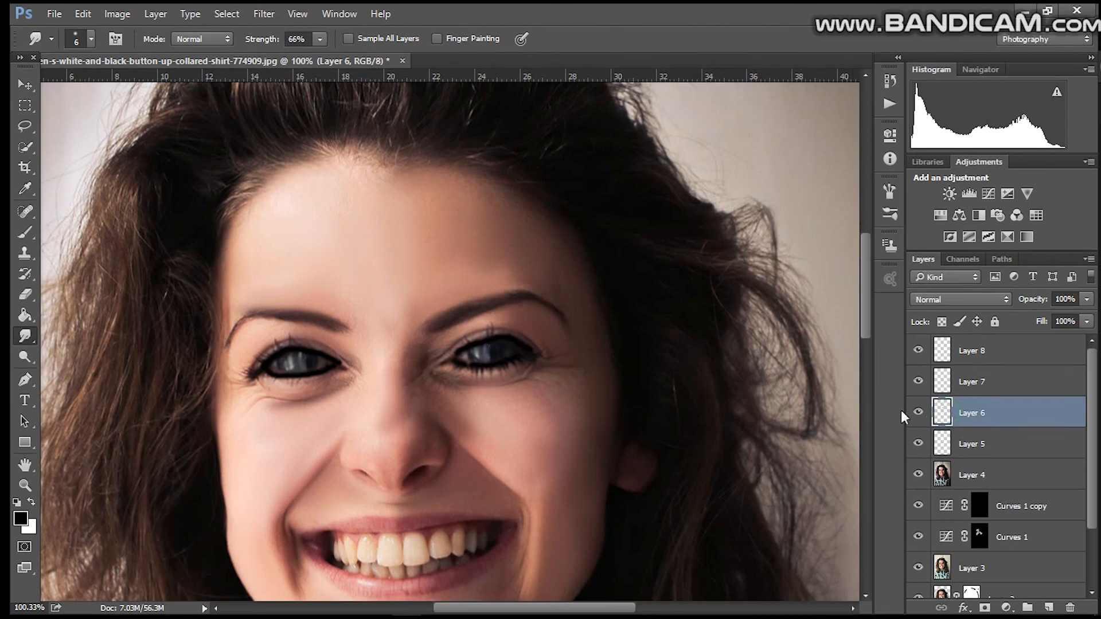
left_click_drag(457, 352, 446, 339)
left_click_drag(471, 345, 477, 333)
left_click_drag(519, 337, 537, 341)
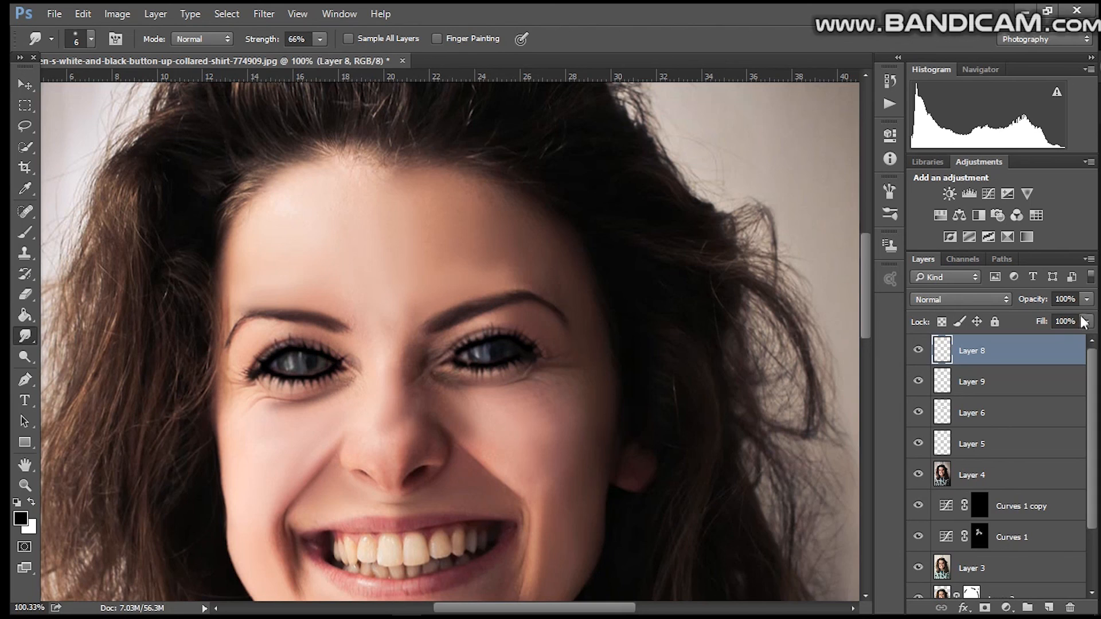
Step: Lower the opacity of the eyeliner layers, setting Layer 6 to 55%
left_click(1088, 300)
left_click_drag(1086, 317, 1046, 318)
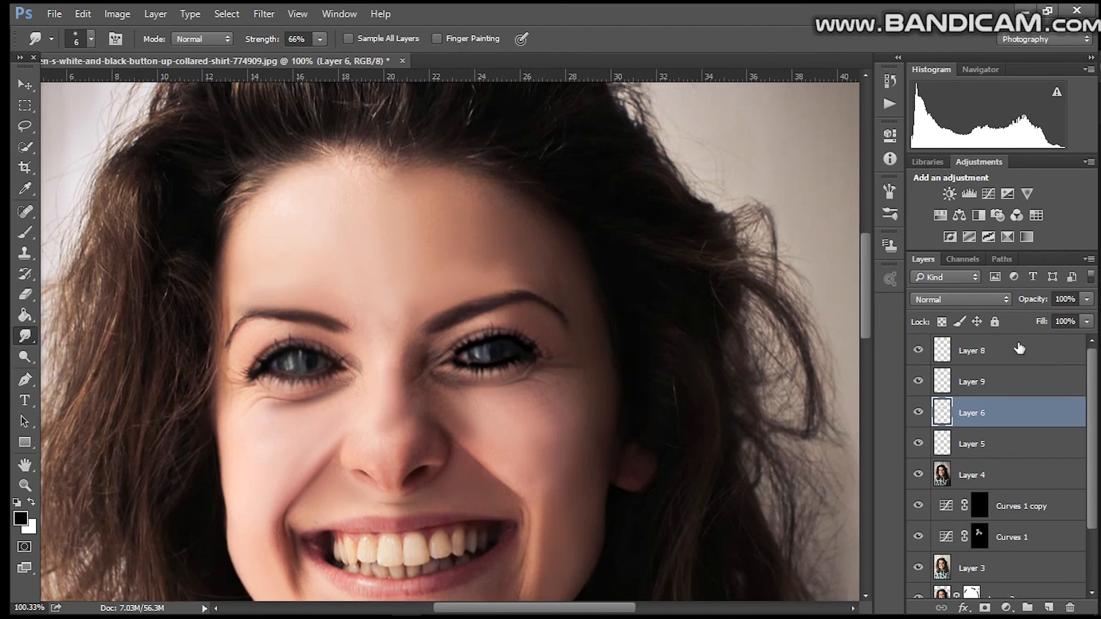
left_click(1086, 299)
left_click_drag(1080, 317, 1050, 320)
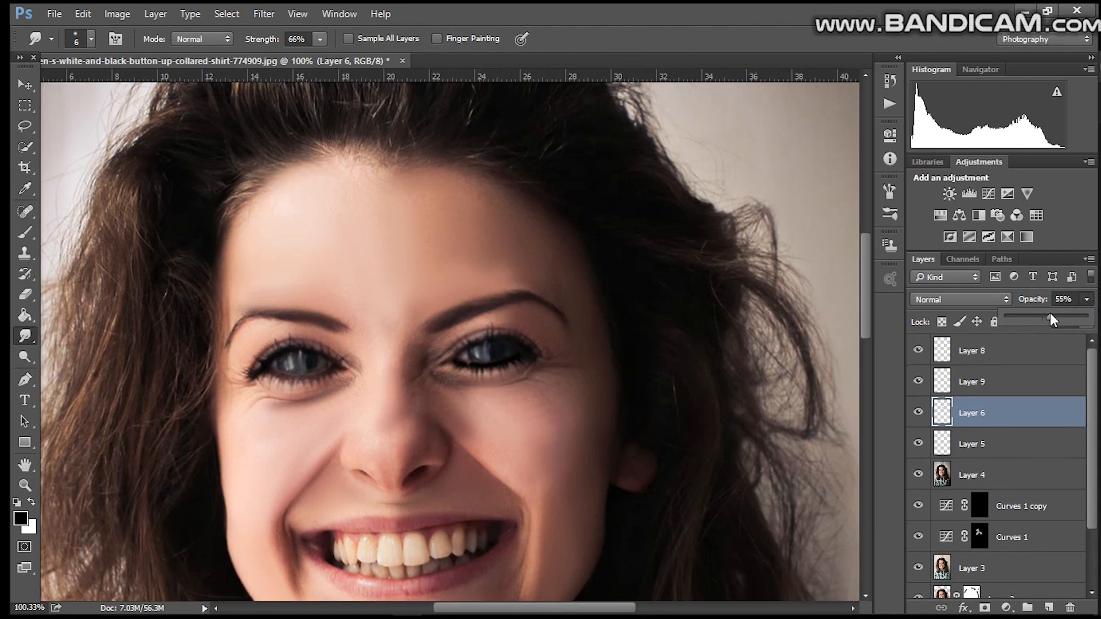
Step: Set Layer 5's opacity to 52%
left_click(1013, 444)
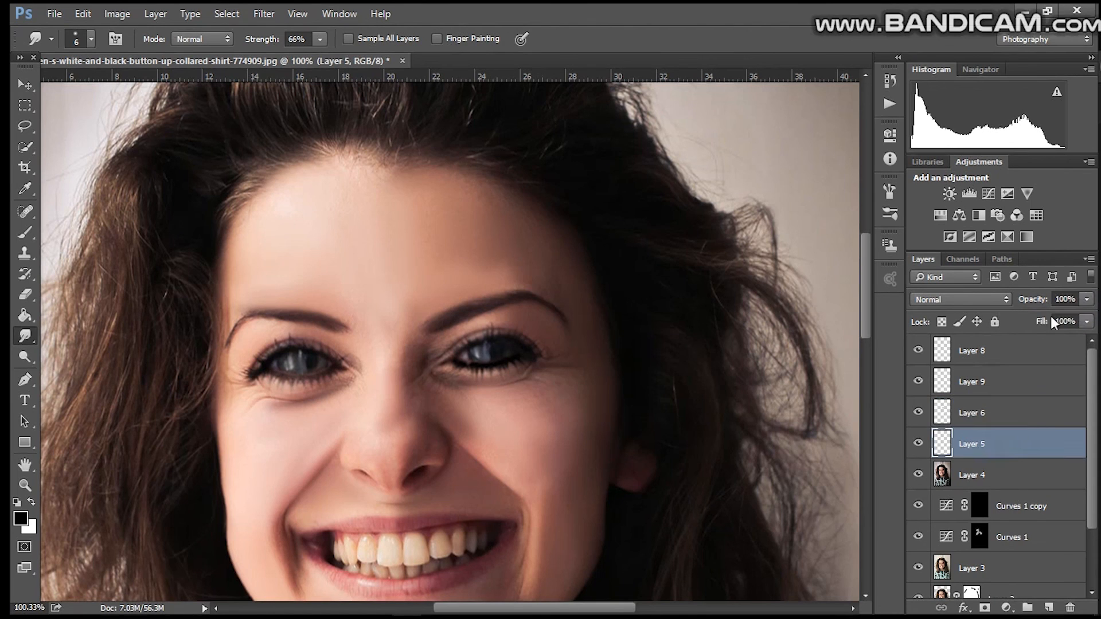
left_click(1085, 300)
left_click_drag(1084, 316, 1045, 320)
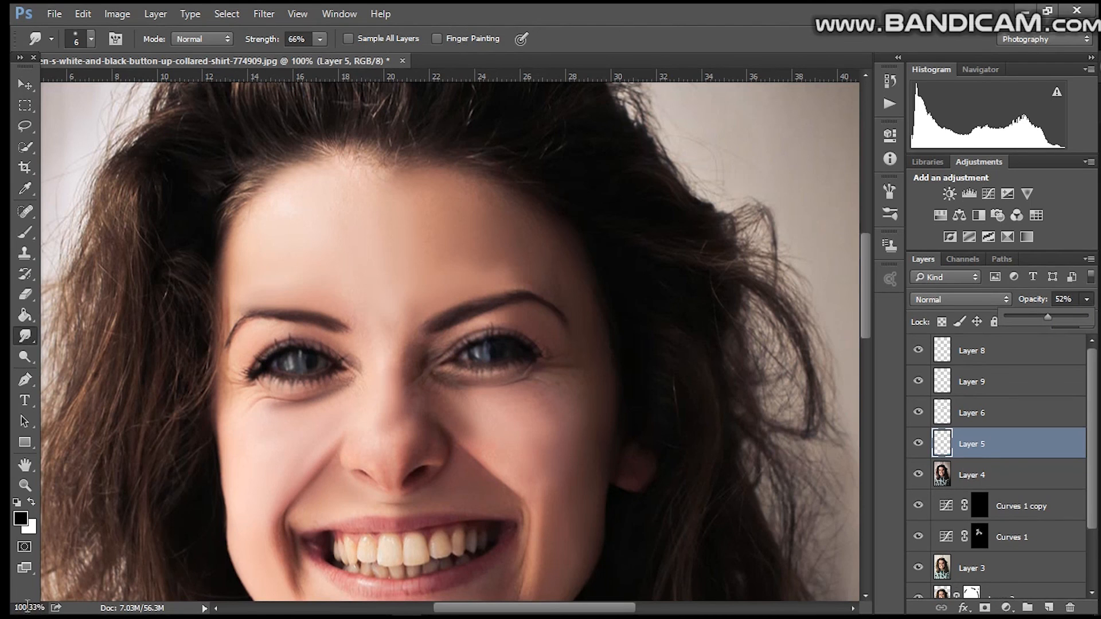
Step: Zoom out to 40% to review the whole portrait
left_click(20, 608)
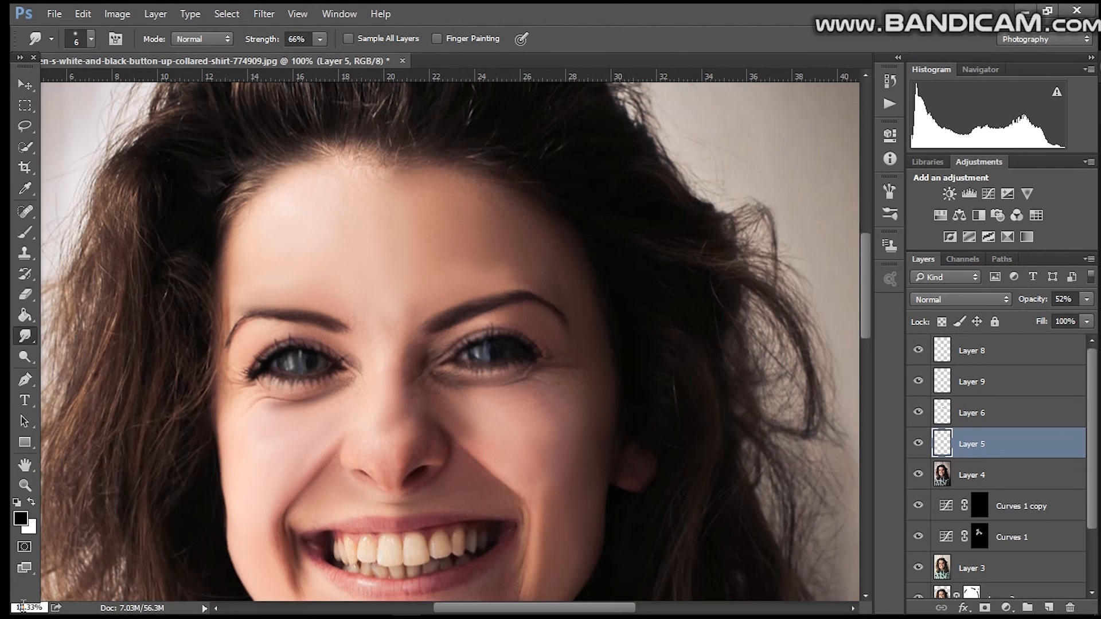
key("BackSpace")
type("40")
key("Return")
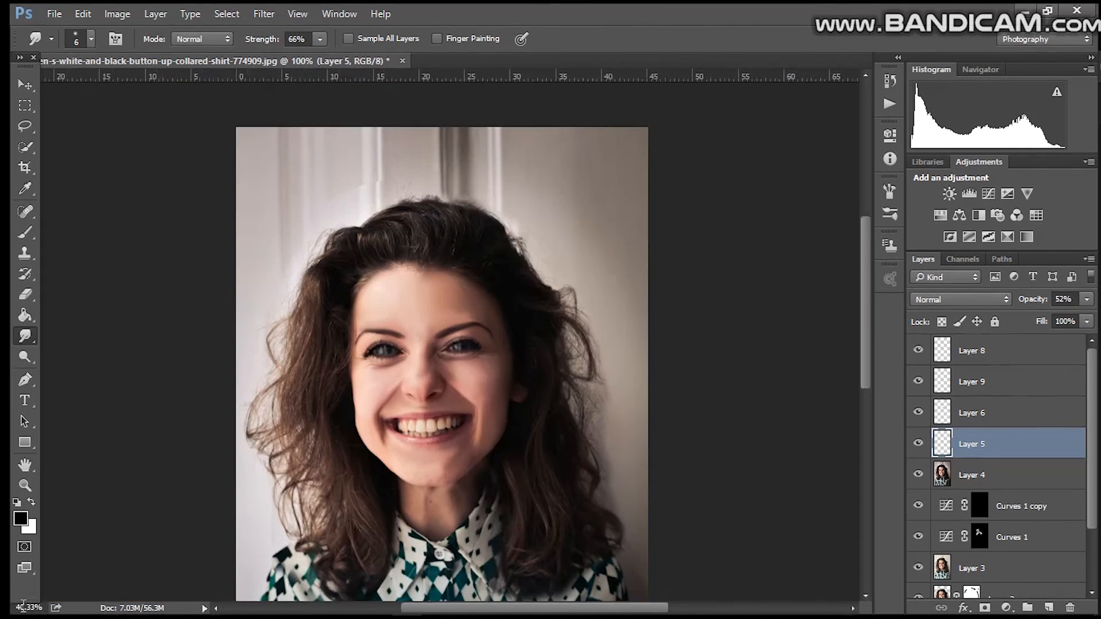